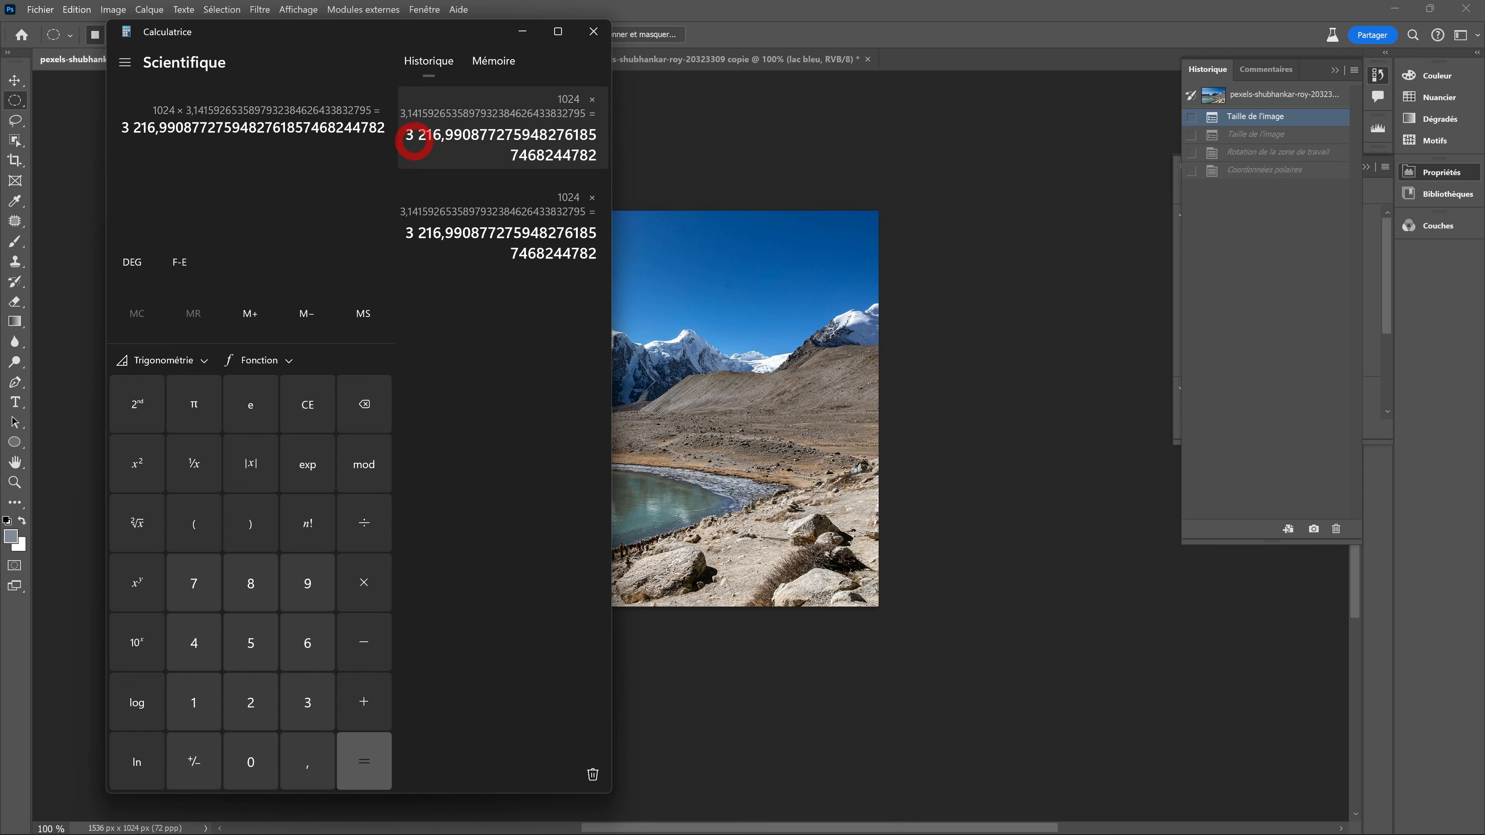
- Close the calculator and widen the canvas to 3217 pixels, keeping the lake photo centred
{"action": "left_click", "coordinate": [592, 30]}
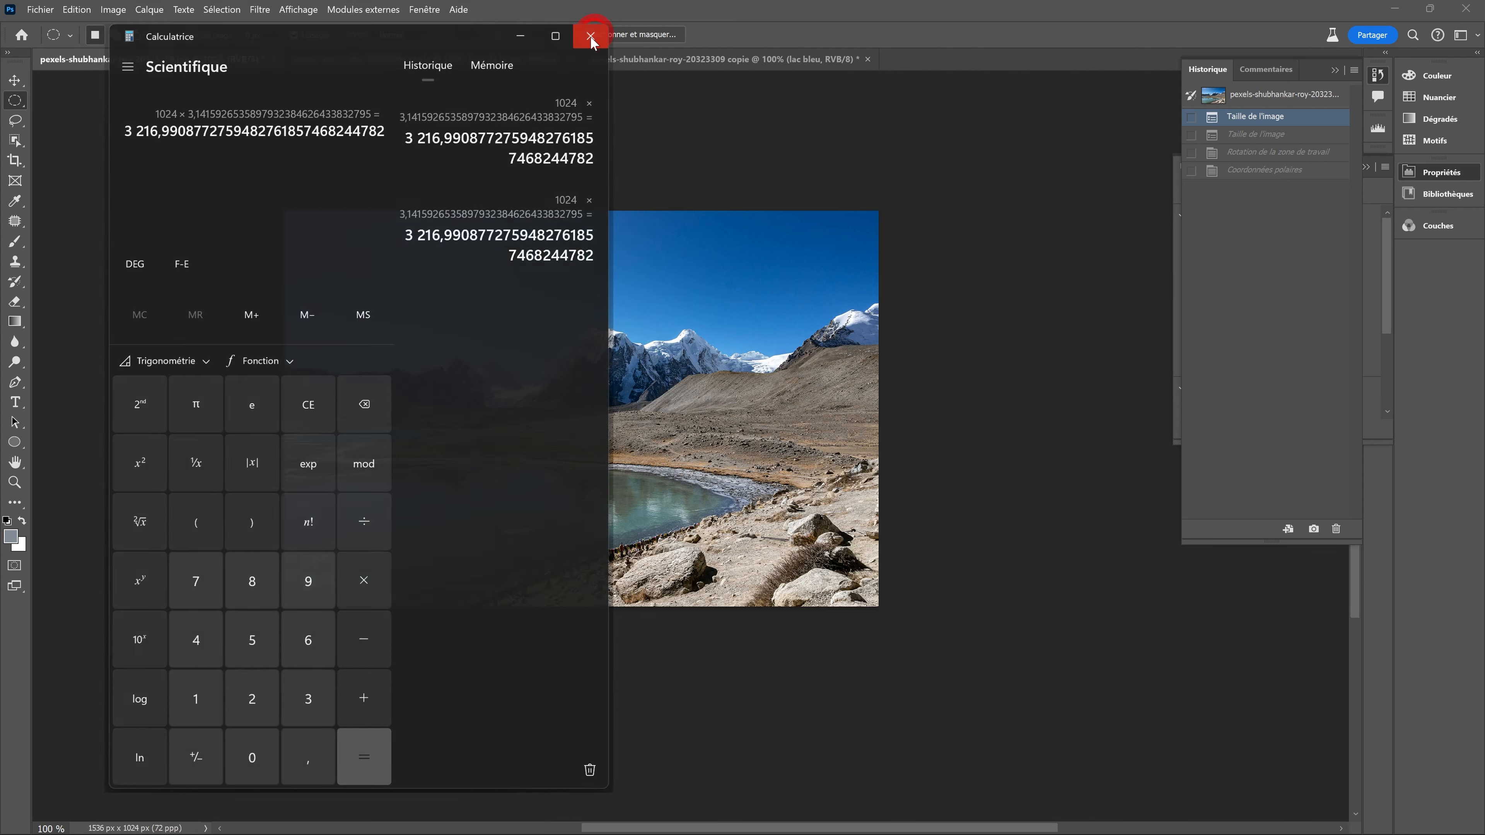
{"action": "left_click", "coordinate": [126, 13]}
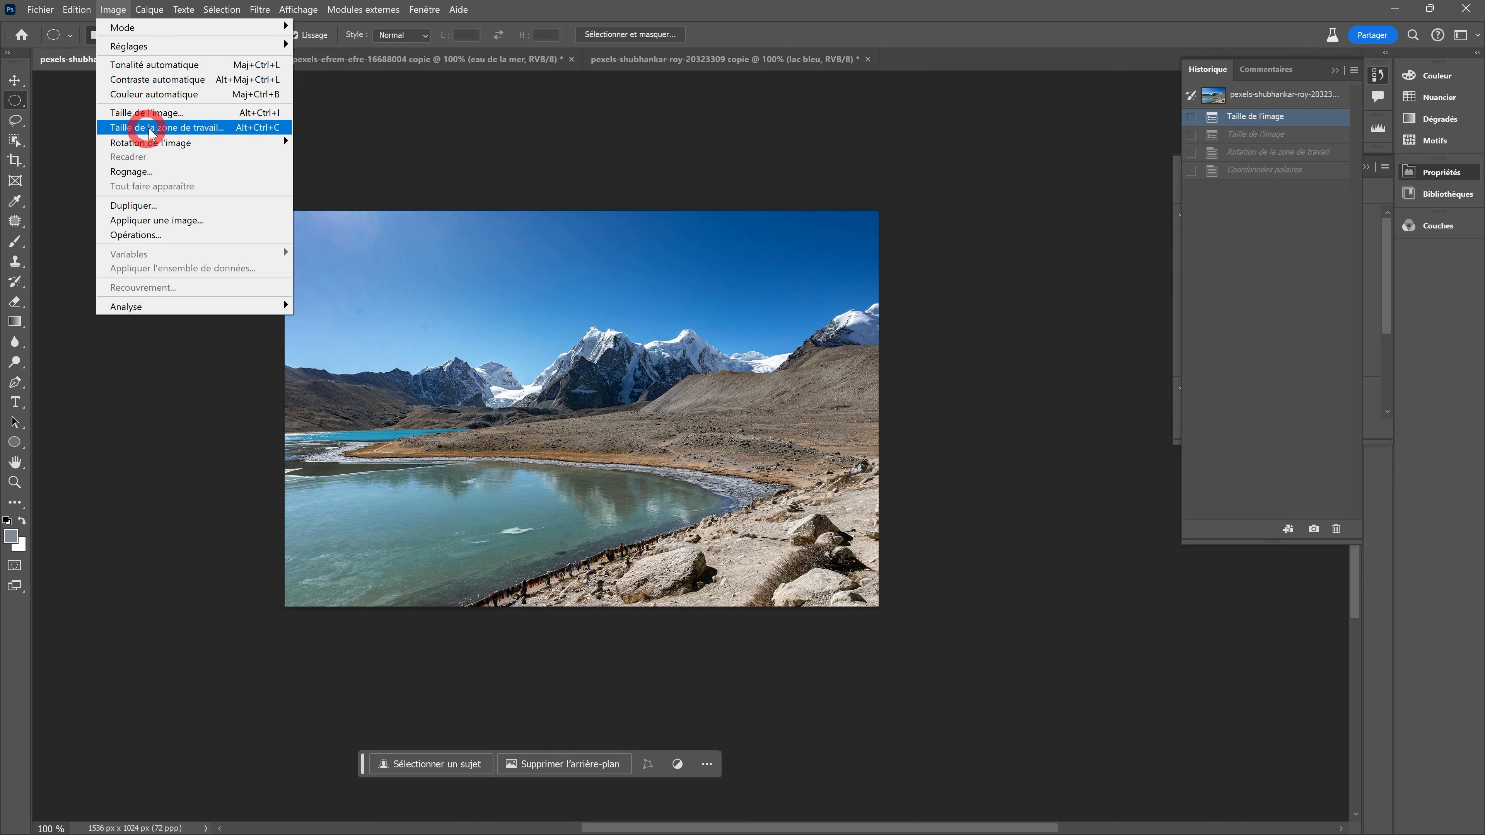
{"action": "left_click", "coordinate": [179, 129]}
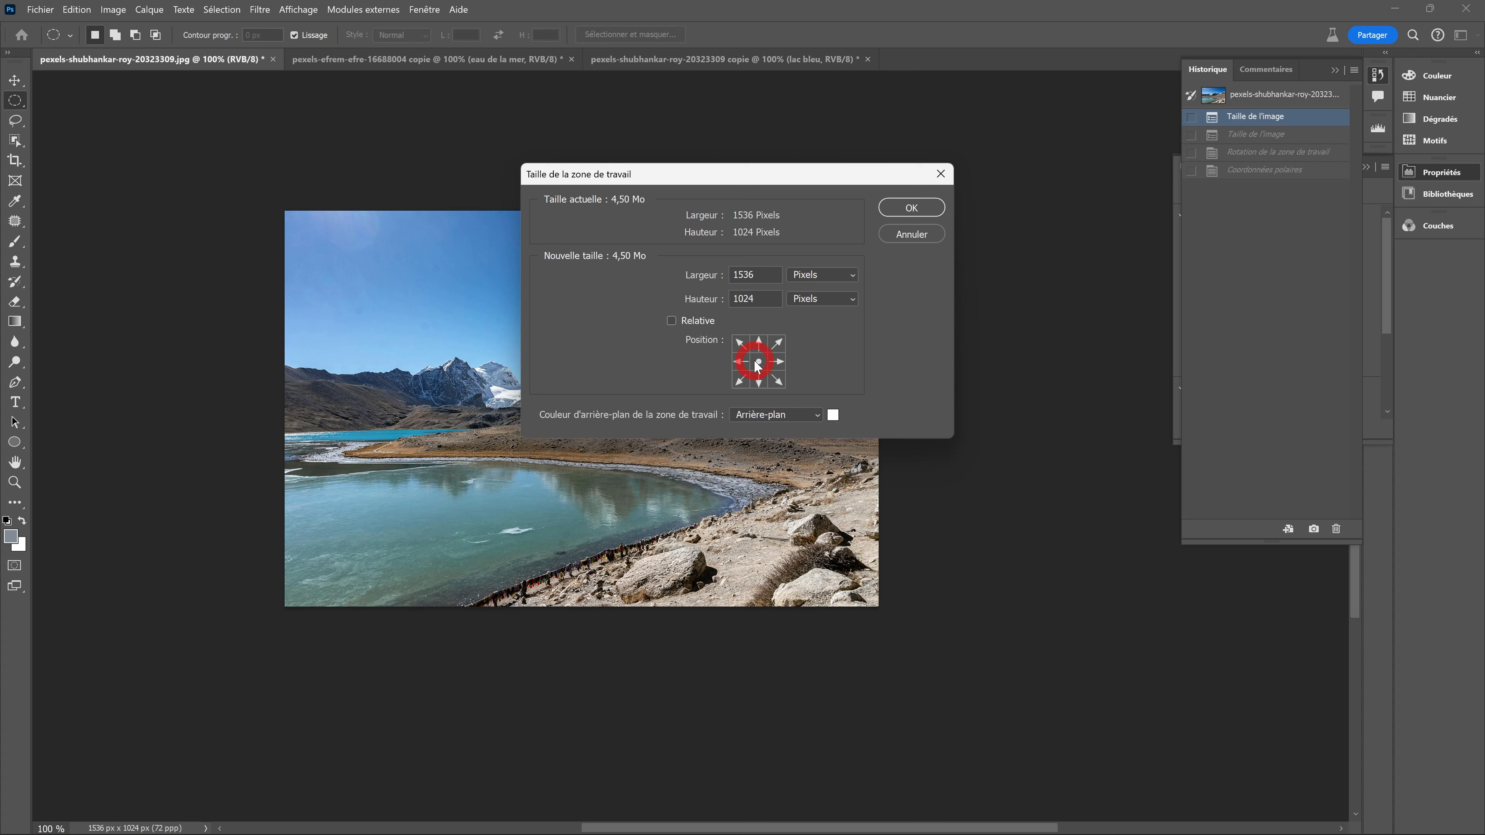
{"action": "left_click_drag", "start_coordinate": [759, 275], "coordinate": [715, 277]}
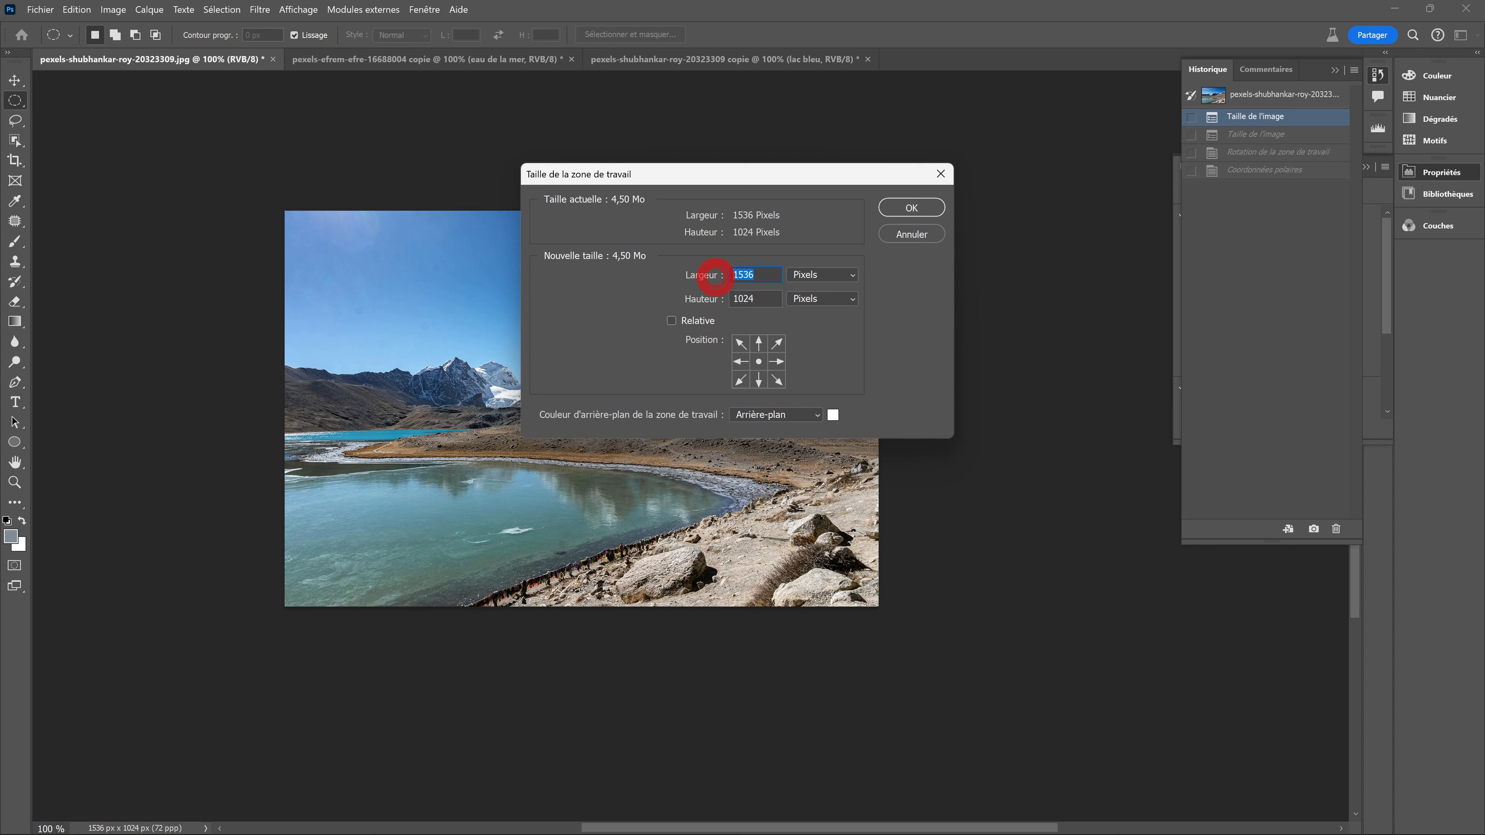
{"action": "type", "text": "321"}
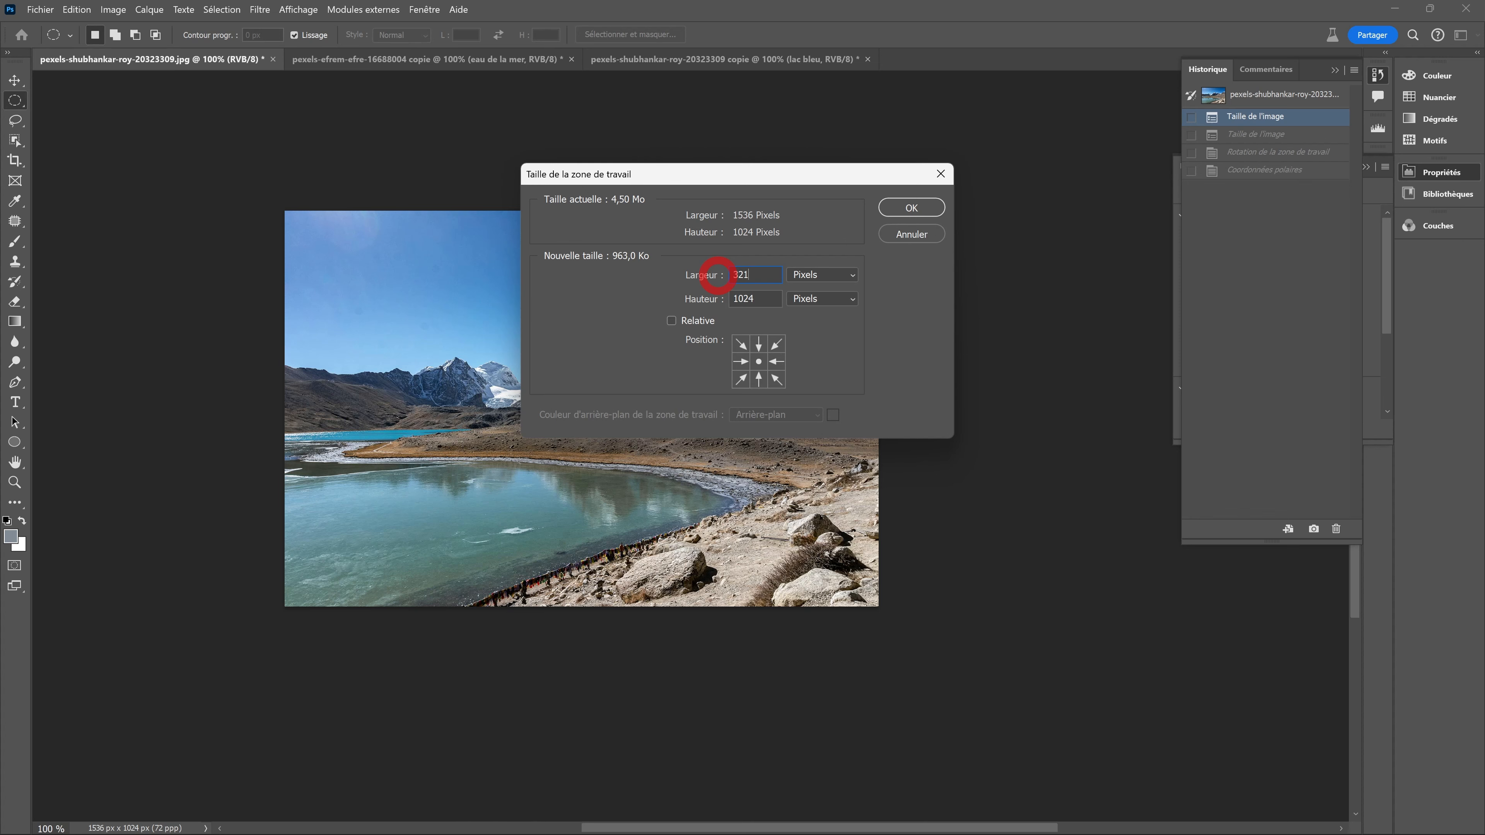
{"action": "type", "text": "7"}
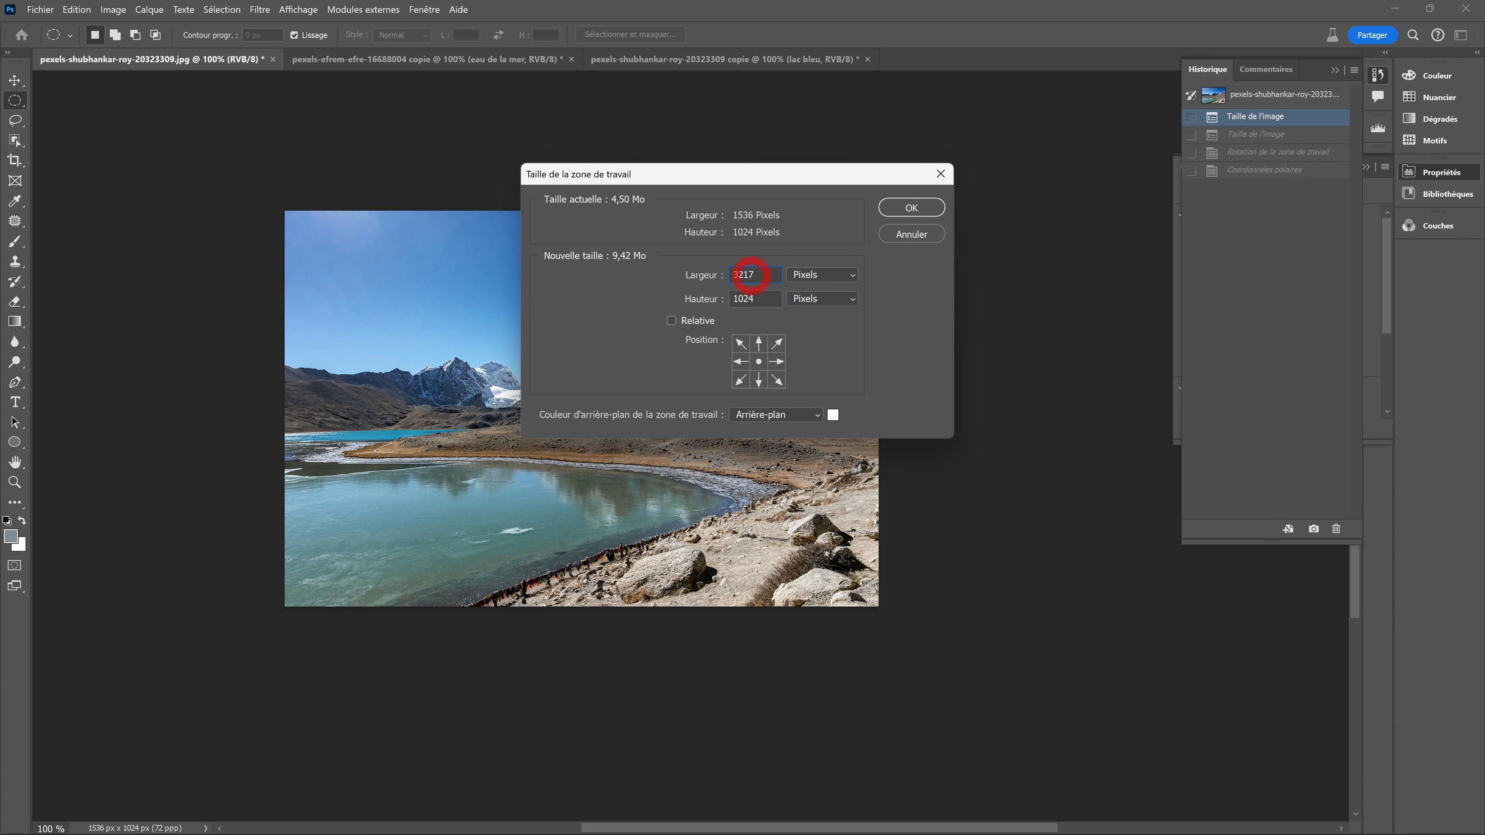
{"action": "left_click", "coordinate": [910, 208]}
{"action": "left_click", "coordinate": [673, 306], "text": "alt"}
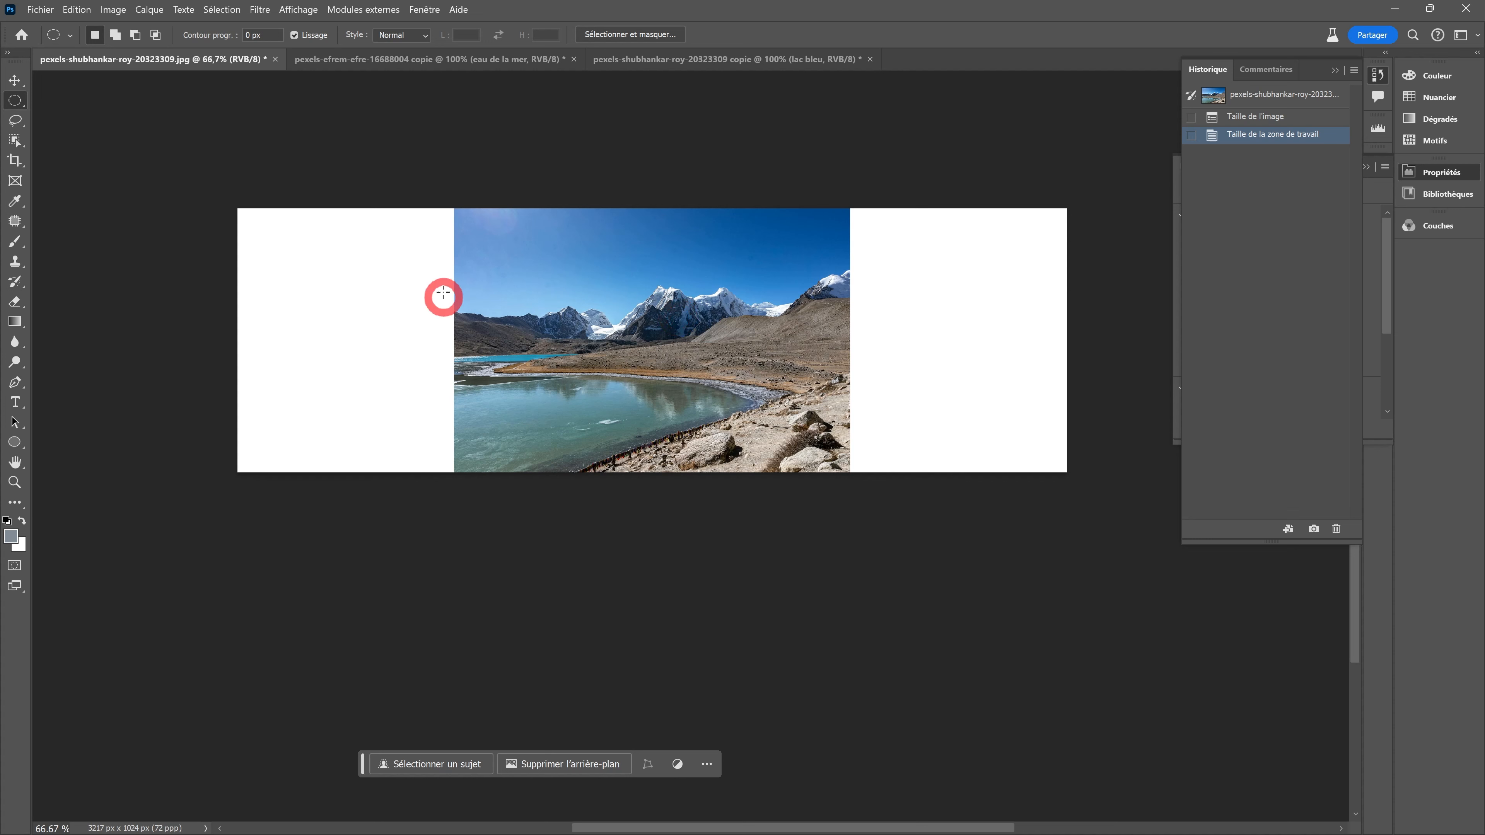
- Place a fixed-size 1024 × 1024 px rectangular selection over the blank left end of the canvas, slightly overlapping the photo
{"action": "right_click", "coordinate": [15, 100]}
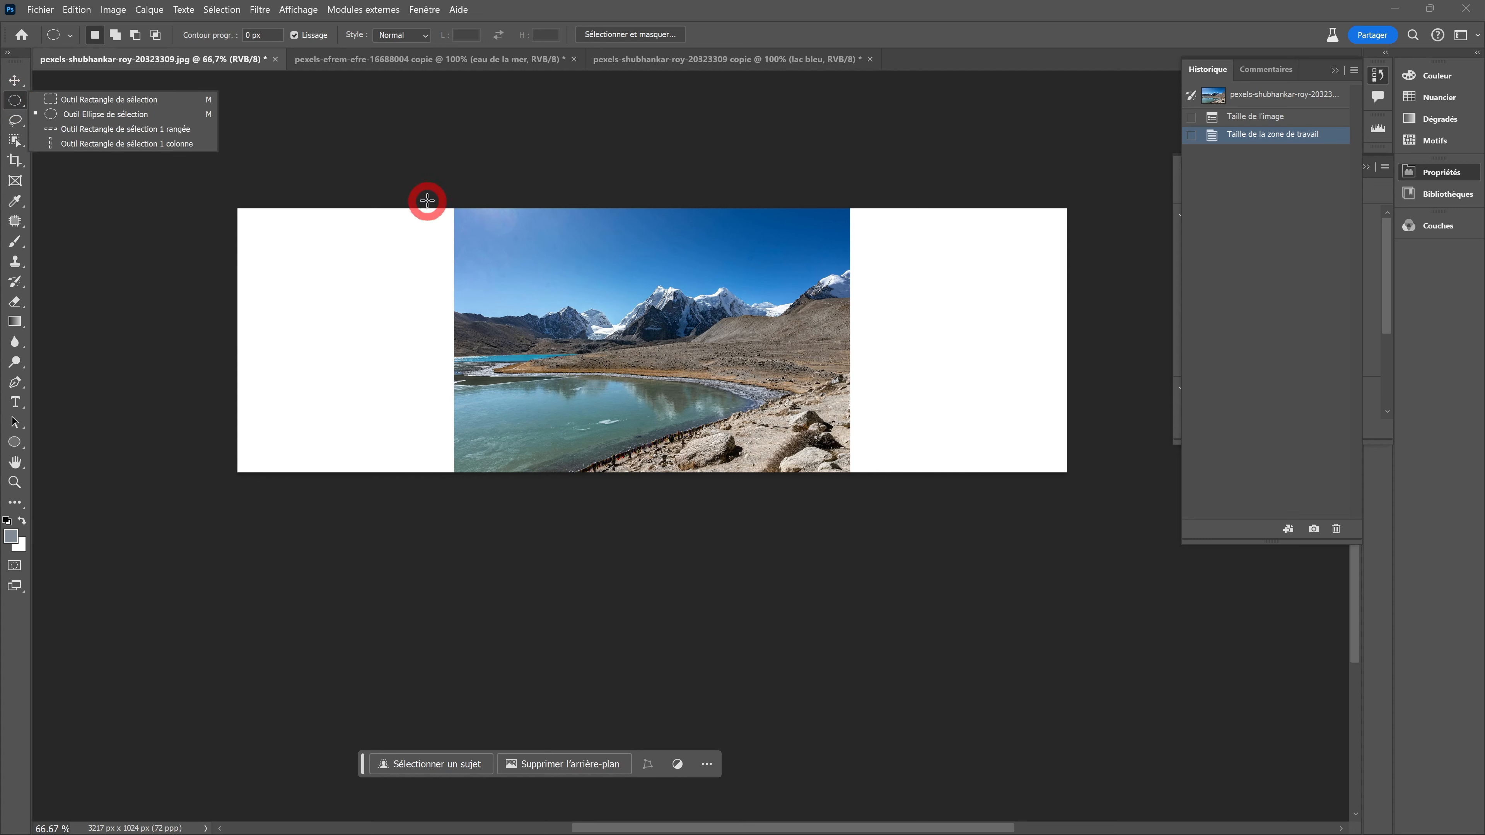
{"action": "left_click", "coordinate": [69, 102]}
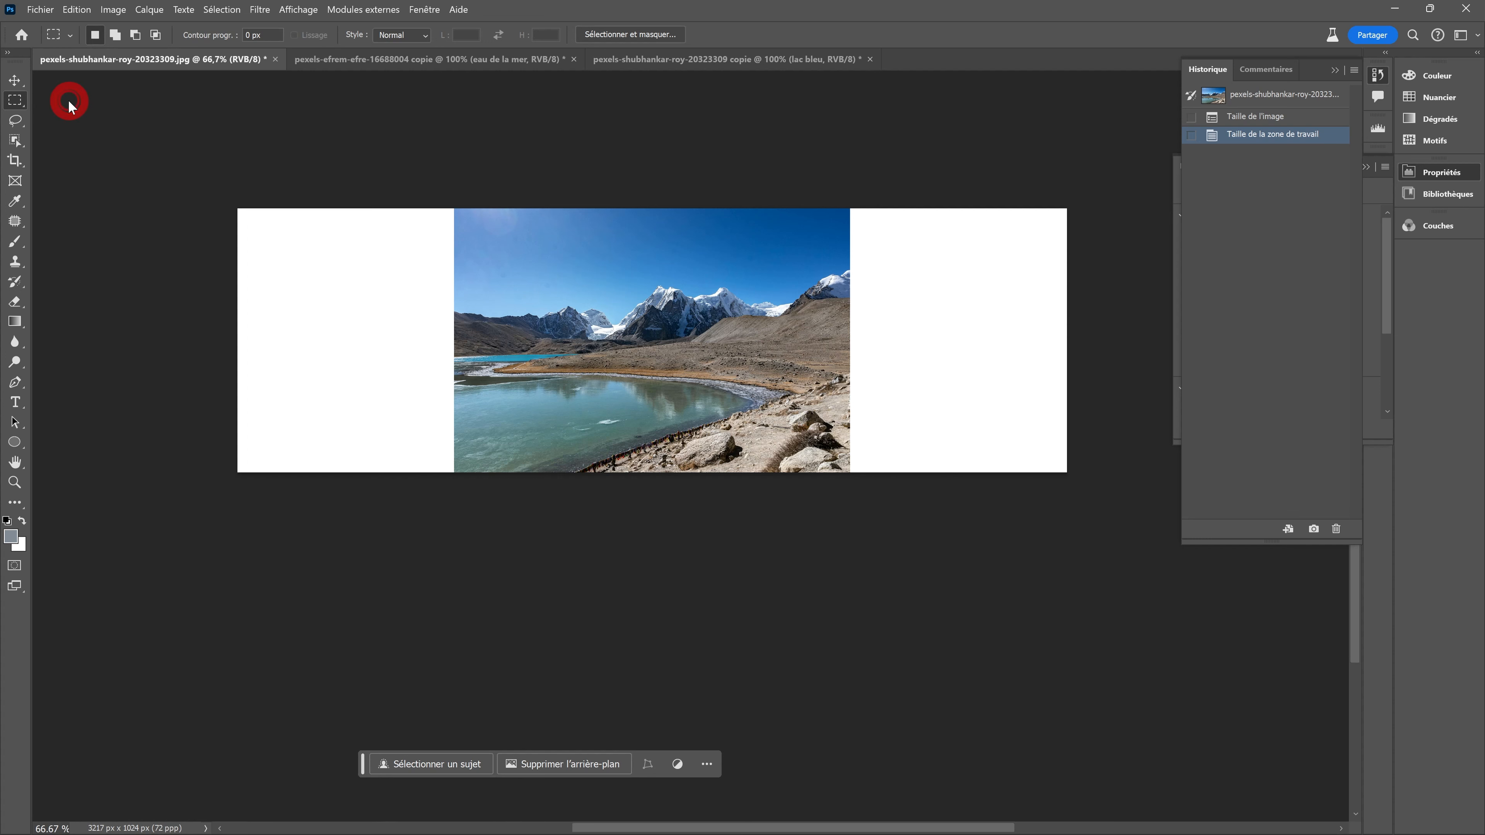
{"action": "left_click", "coordinate": [400, 42]}
{"action": "left_click", "coordinate": [394, 68]}
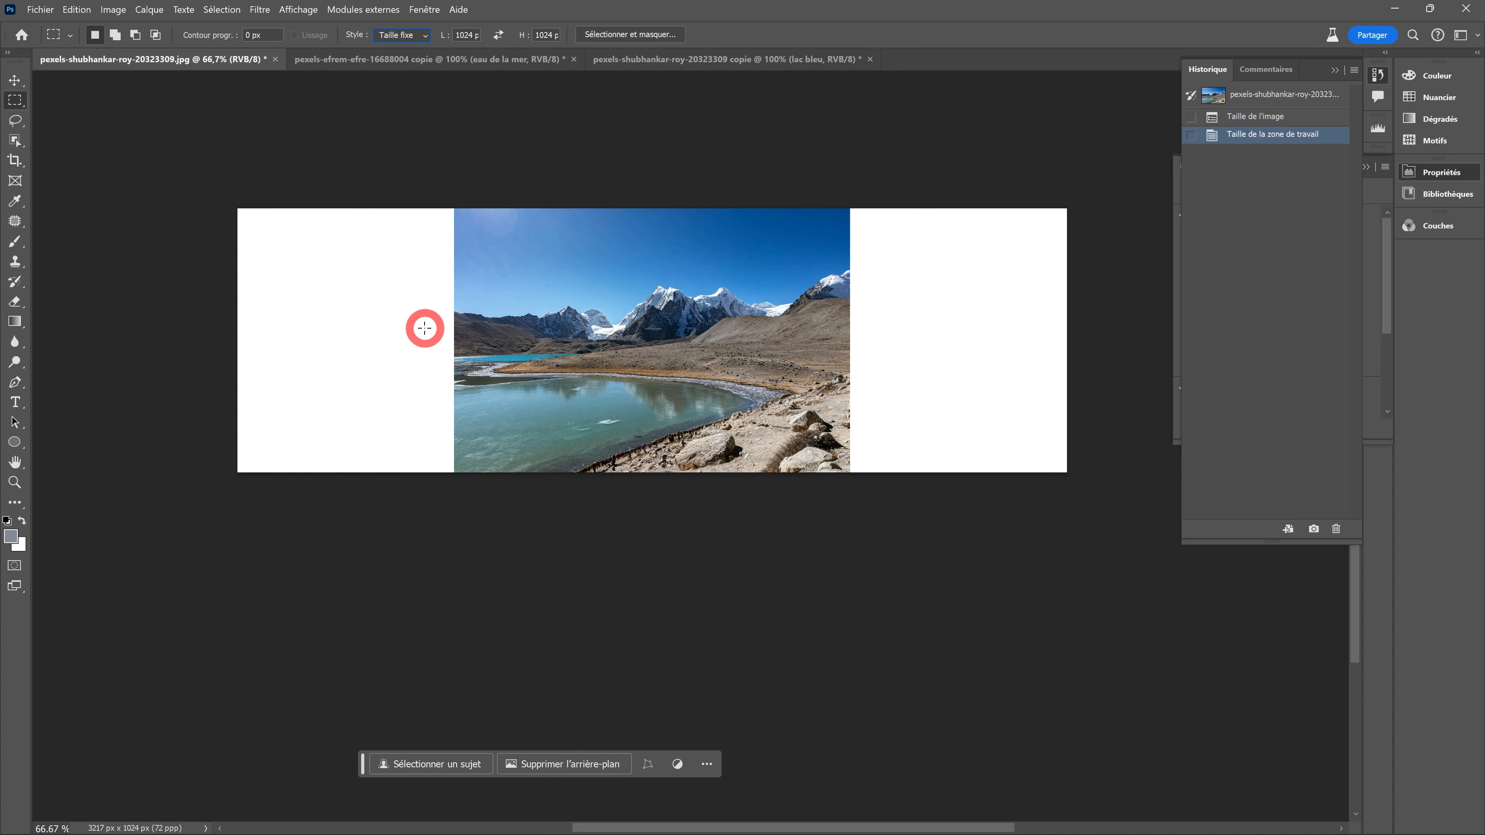
{"action": "left_click", "coordinate": [584, 389], "text": "ctrl"}
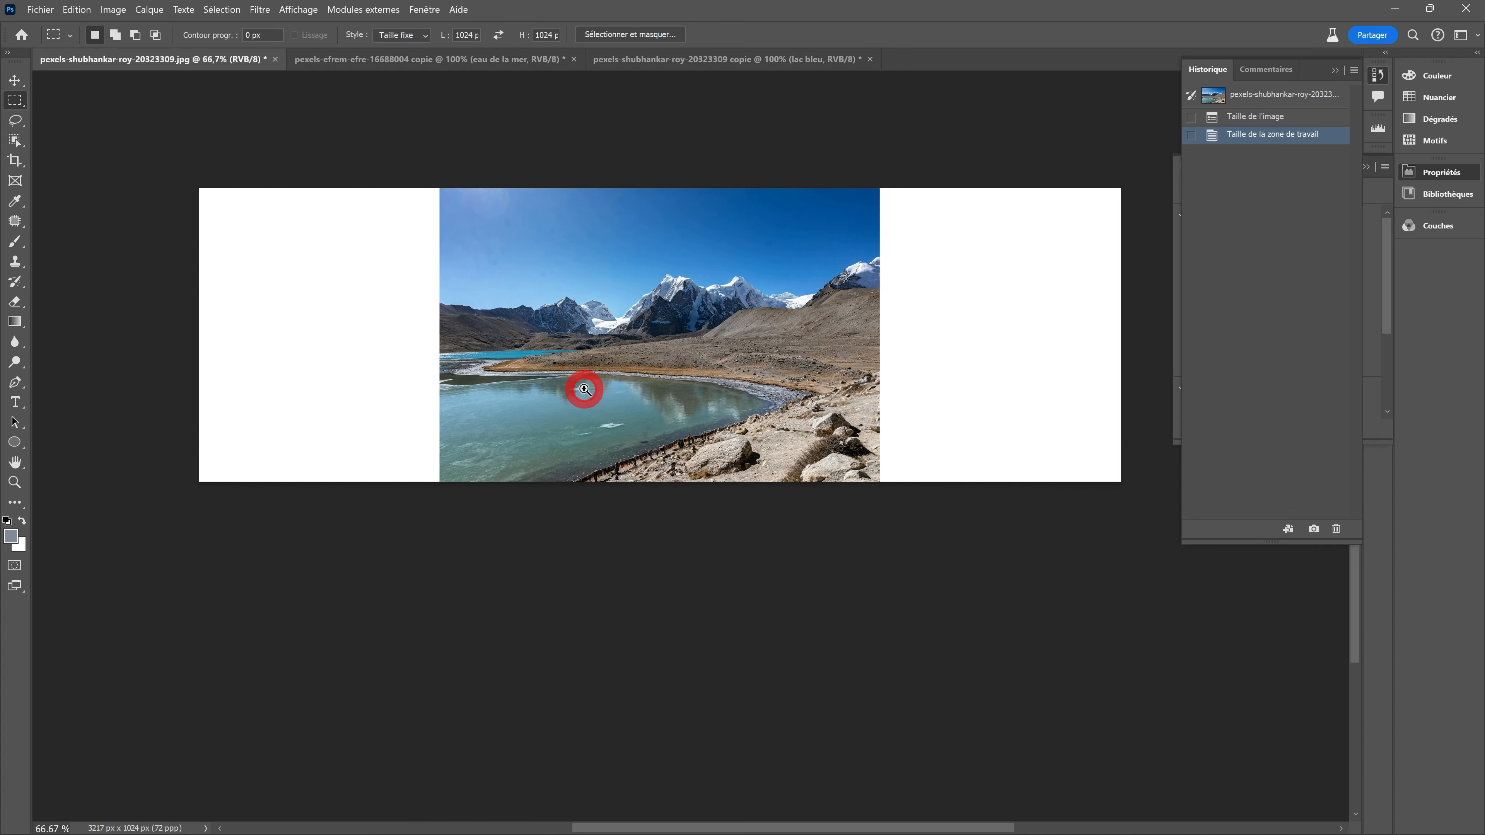
{"action": "left_click_drag", "start_coordinate": [584, 389], "coordinate": [666, 451]}
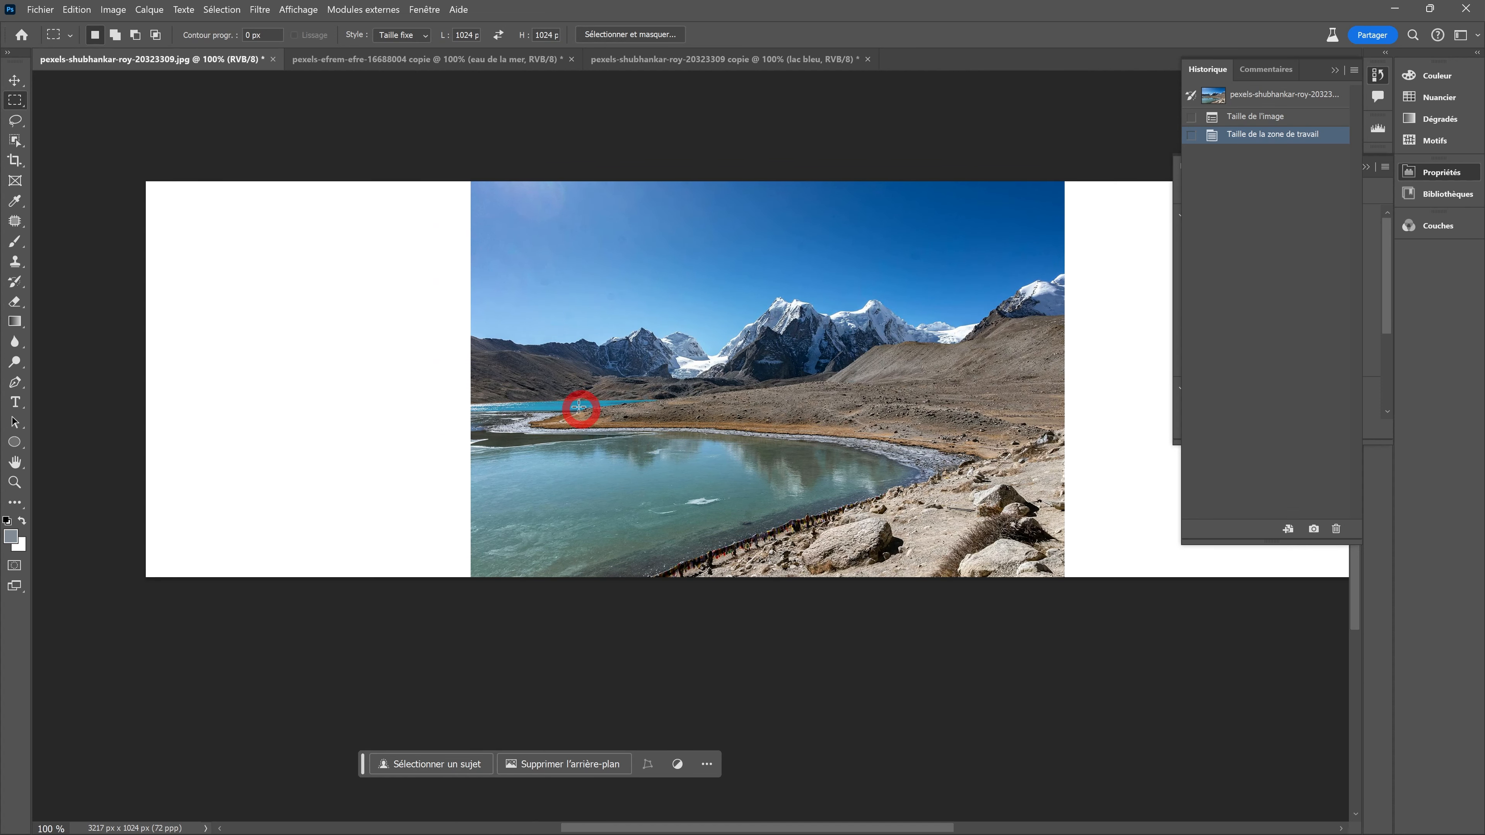
{"action": "left_click", "coordinate": [415, 367]}
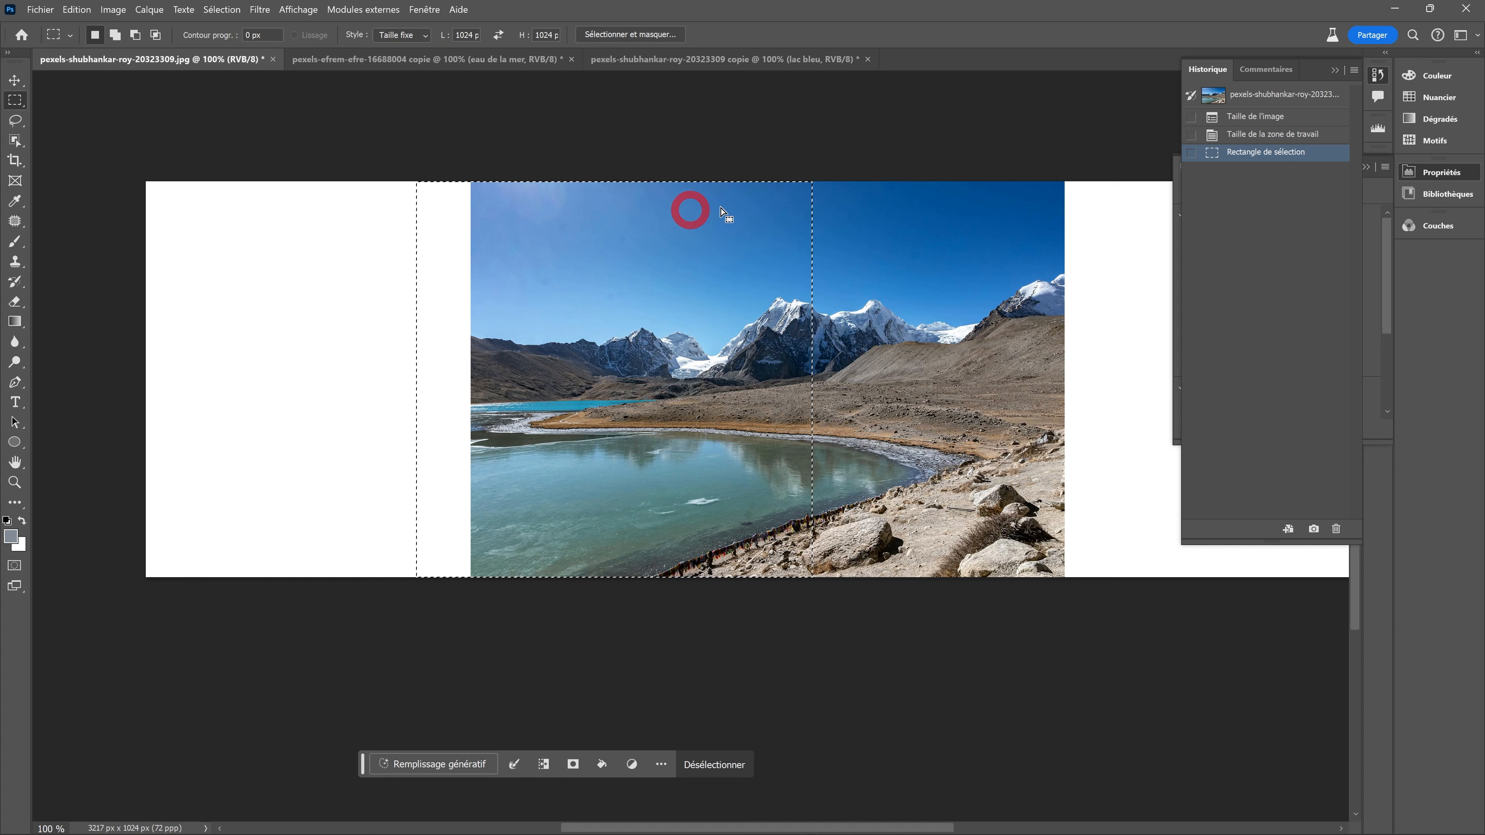
{"action": "left_click_drag", "start_coordinate": [690, 419], "coordinate": [383, 400]}
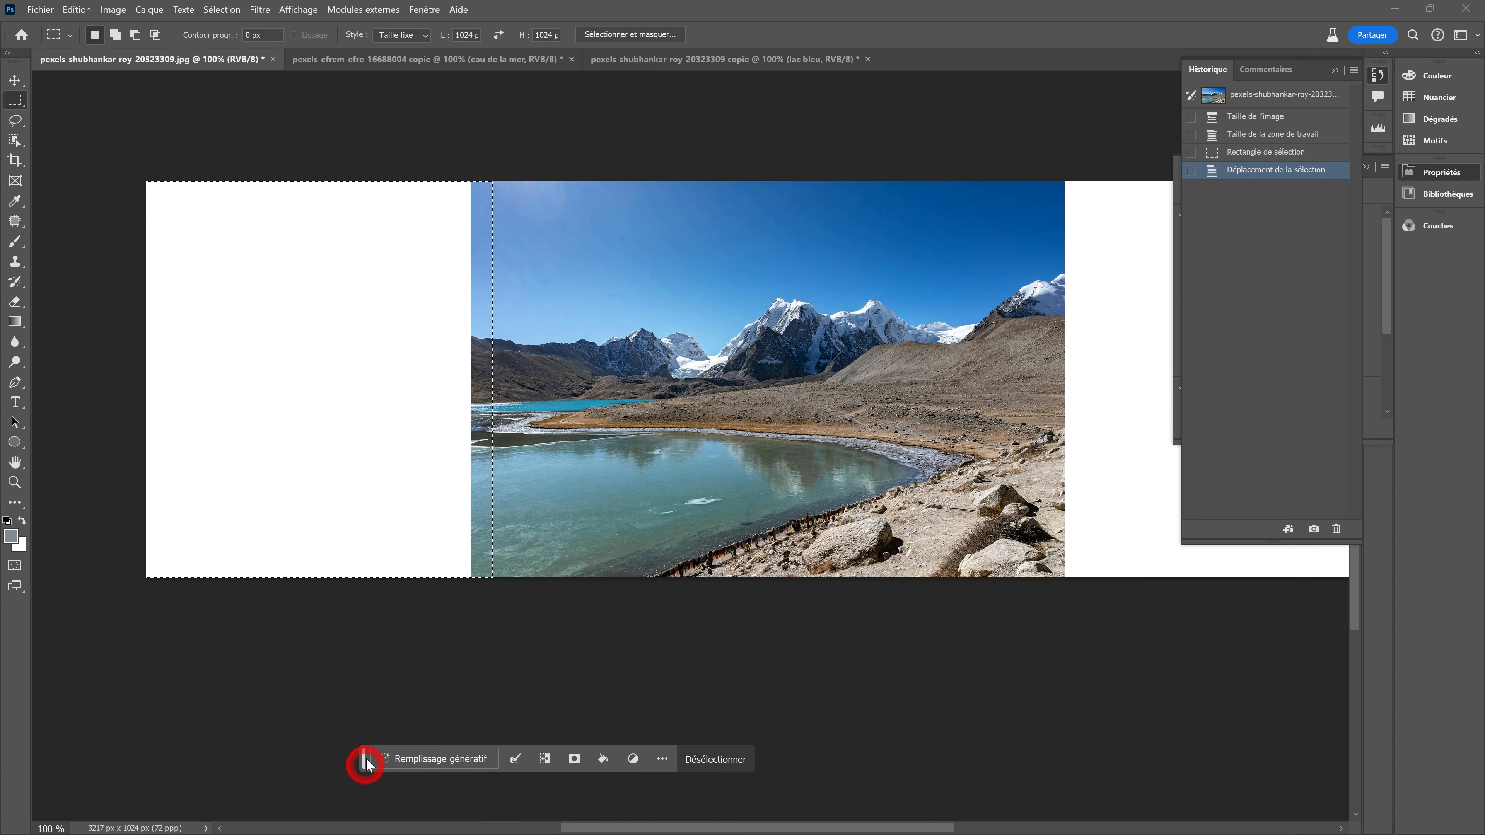
- Fill the selected left area using Generative Fill with an empty prompt
{"action": "left_click_drag", "start_coordinate": [364, 767], "coordinate": [391, 655]}
{"action": "left_click", "coordinate": [450, 661]}
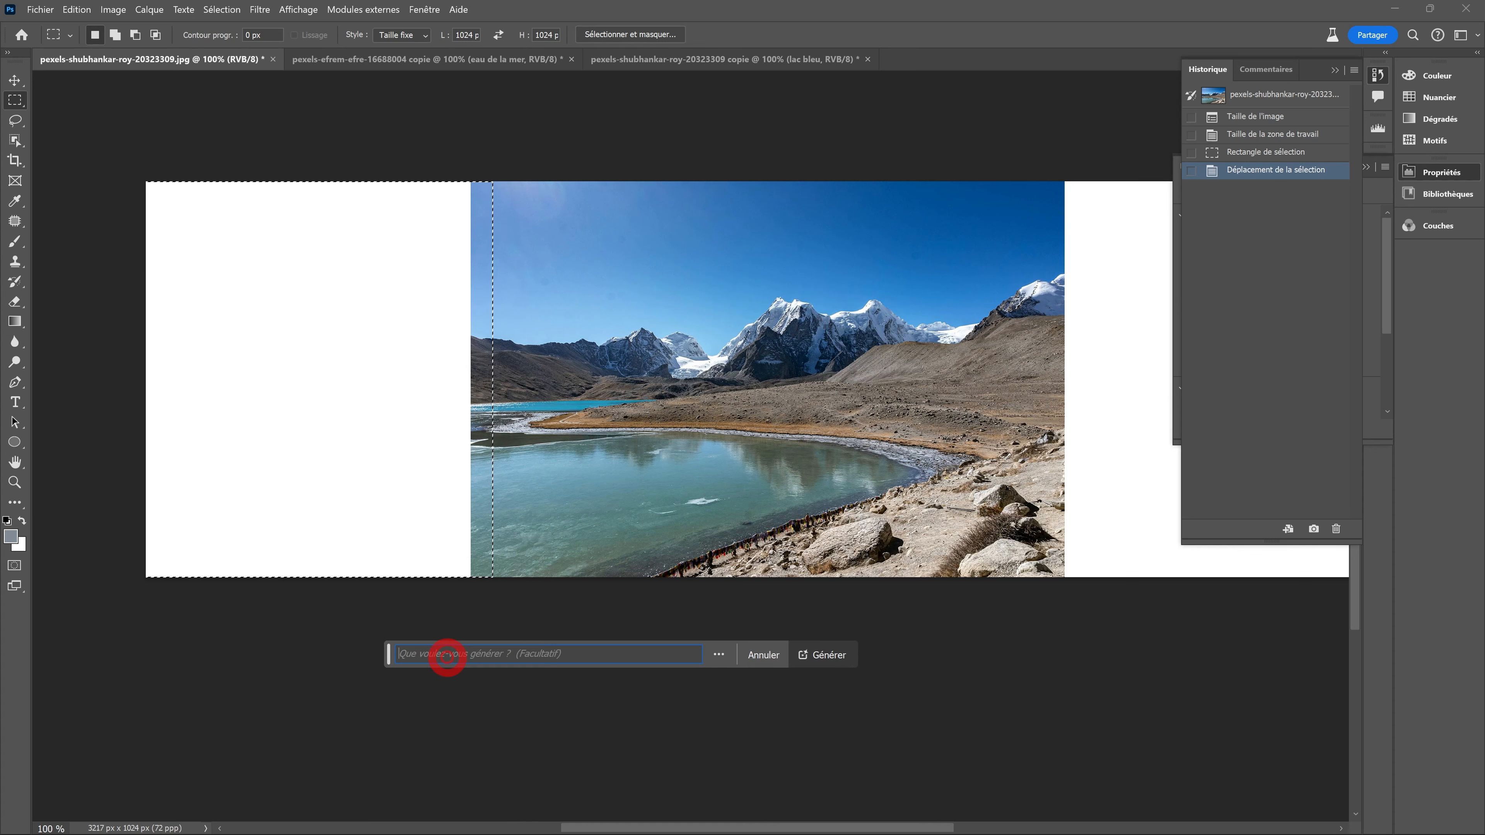
{"action": "left_click", "coordinate": [827, 655]}
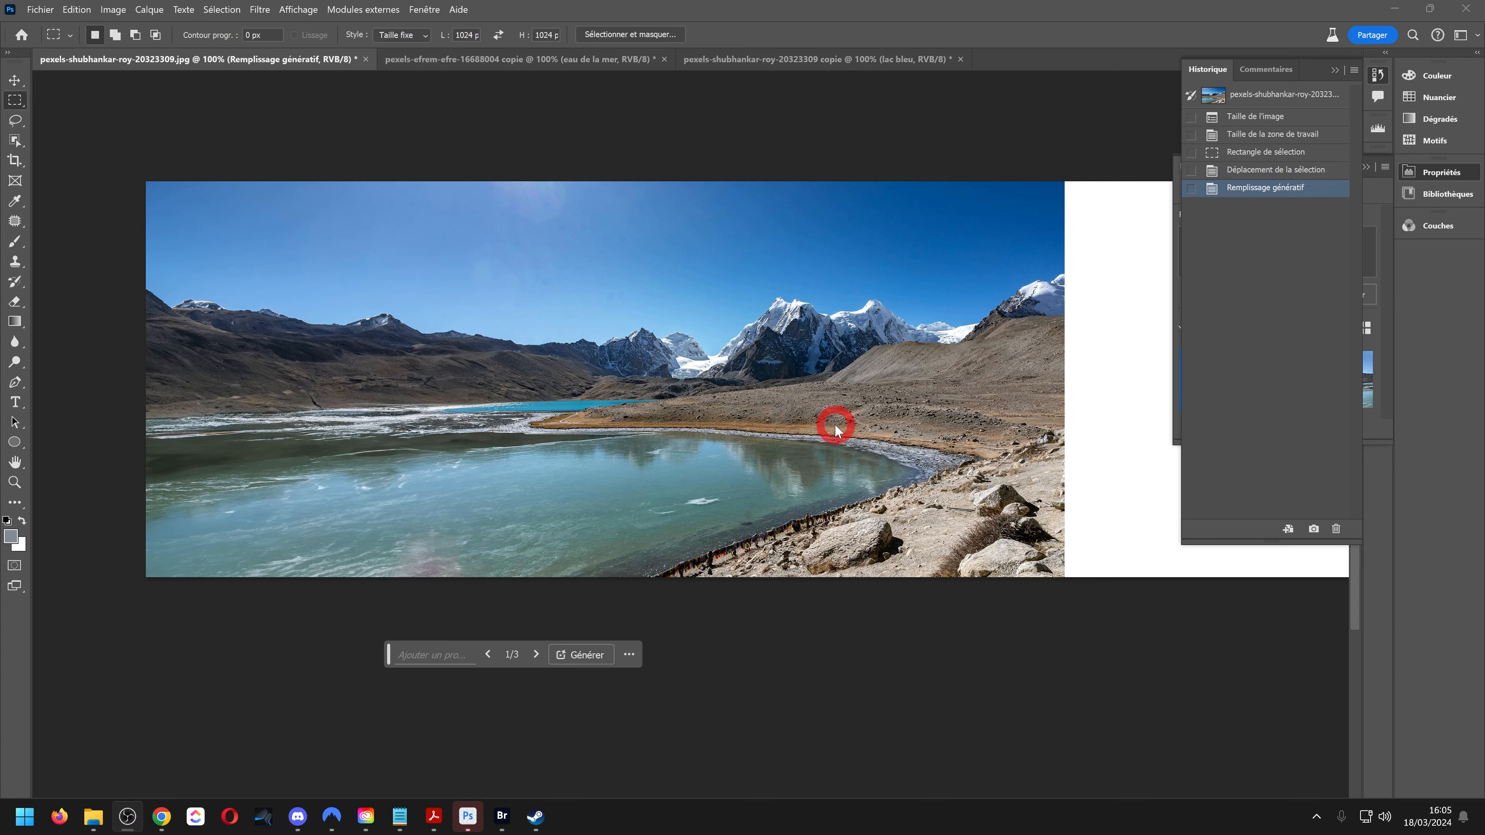
- Compare the generated variations for the left side and keep the second one with snowy mountains
{"action": "left_click", "coordinate": [1385, 277]}
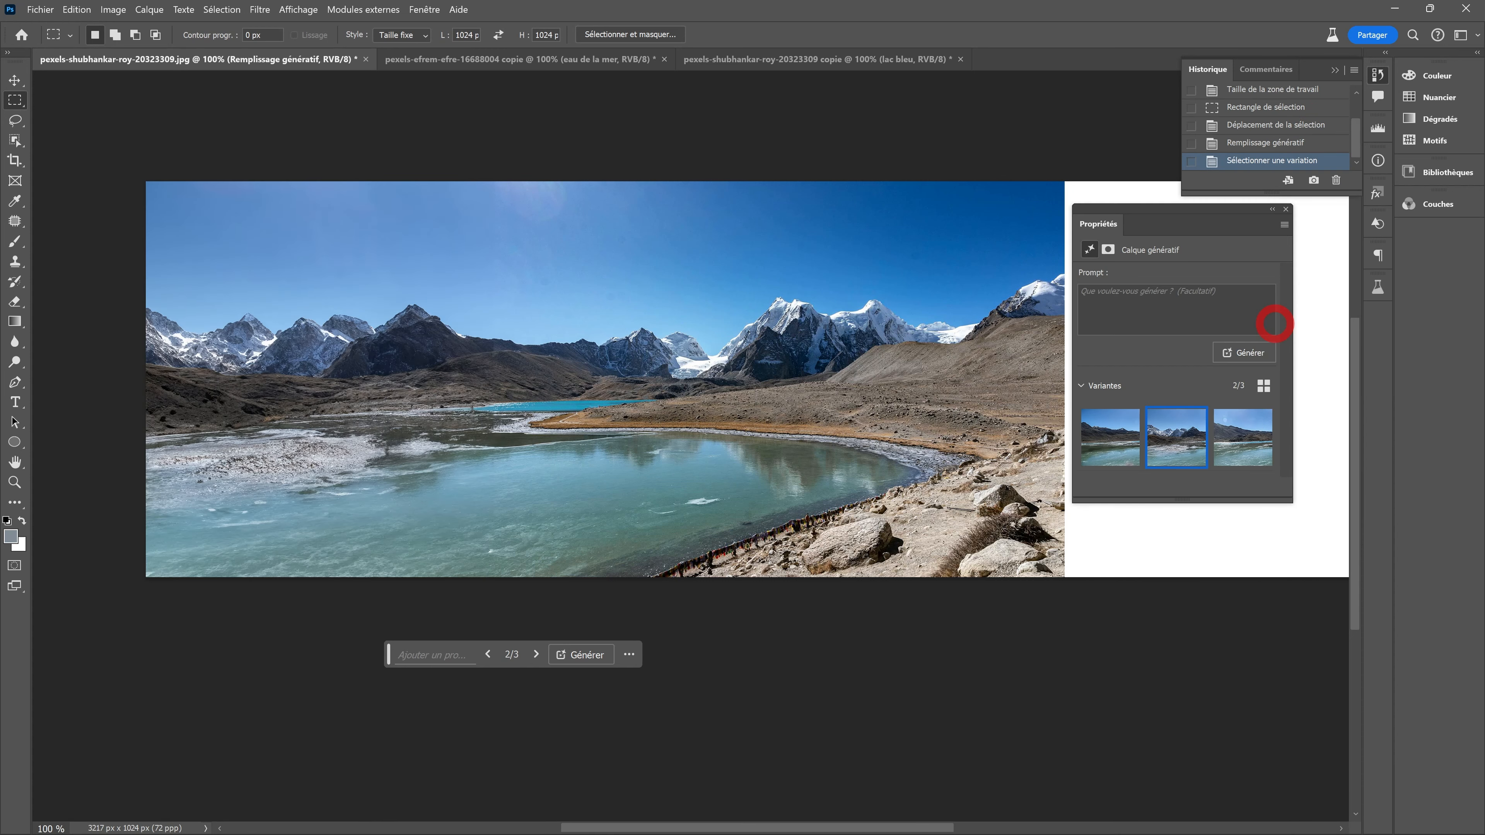
{"action": "left_click", "coordinate": [1247, 446]}
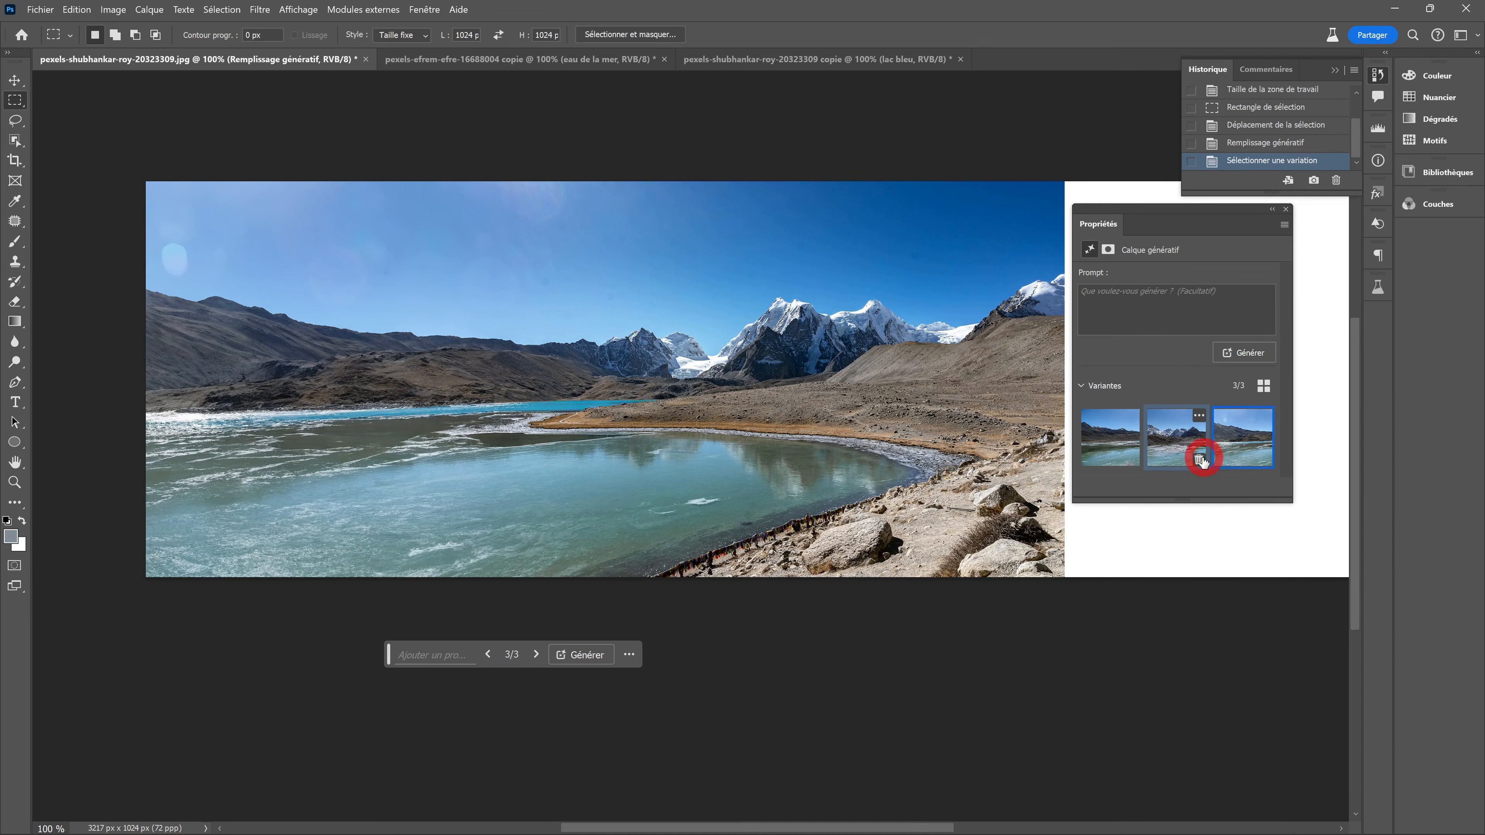
{"action": "left_click", "coordinate": [1111, 445]}
{"action": "left_click", "coordinate": [1177, 446]}
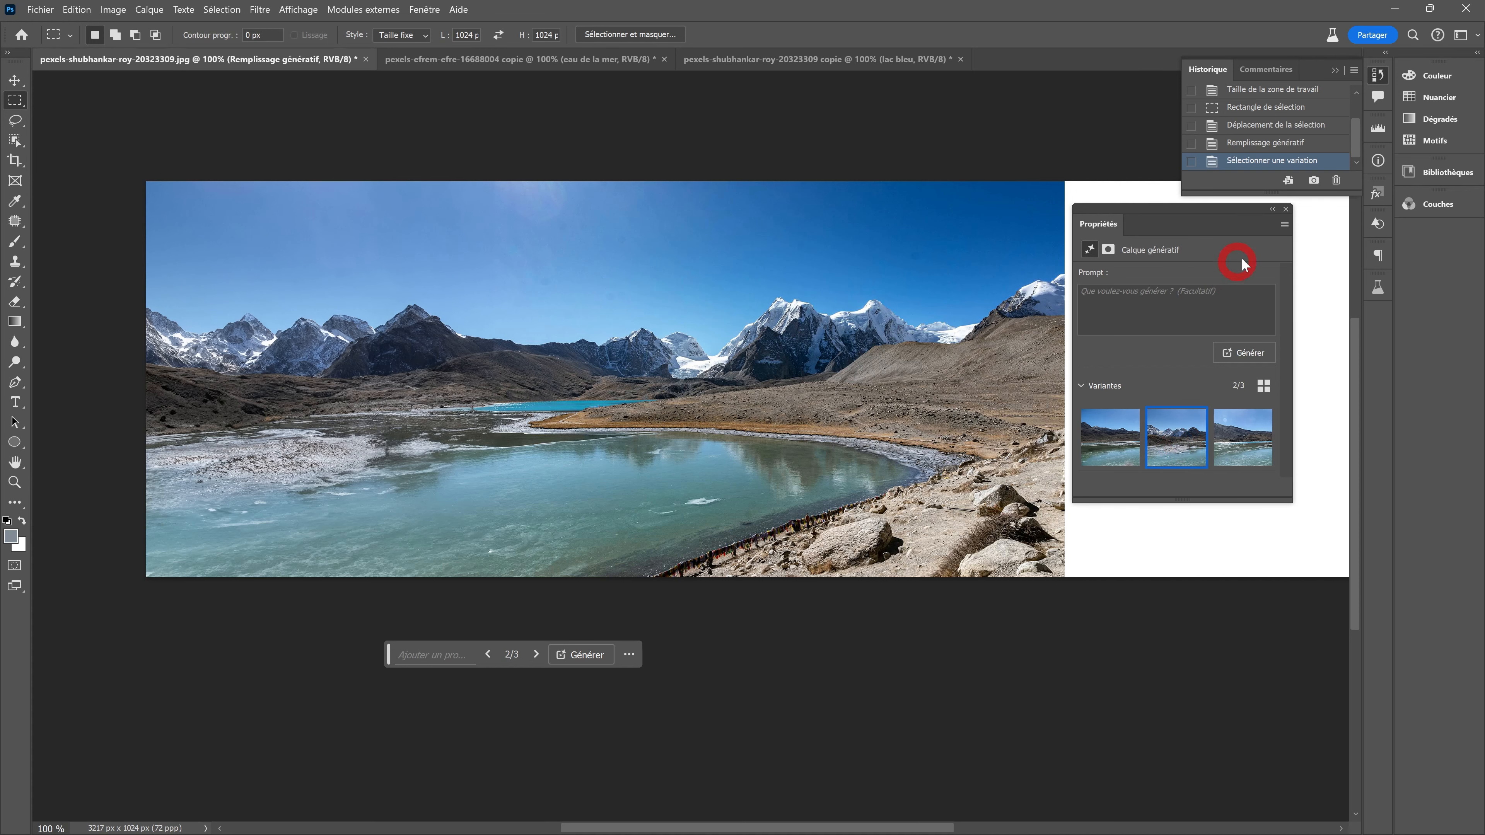
{"action": "left_click", "coordinate": [1272, 210]}
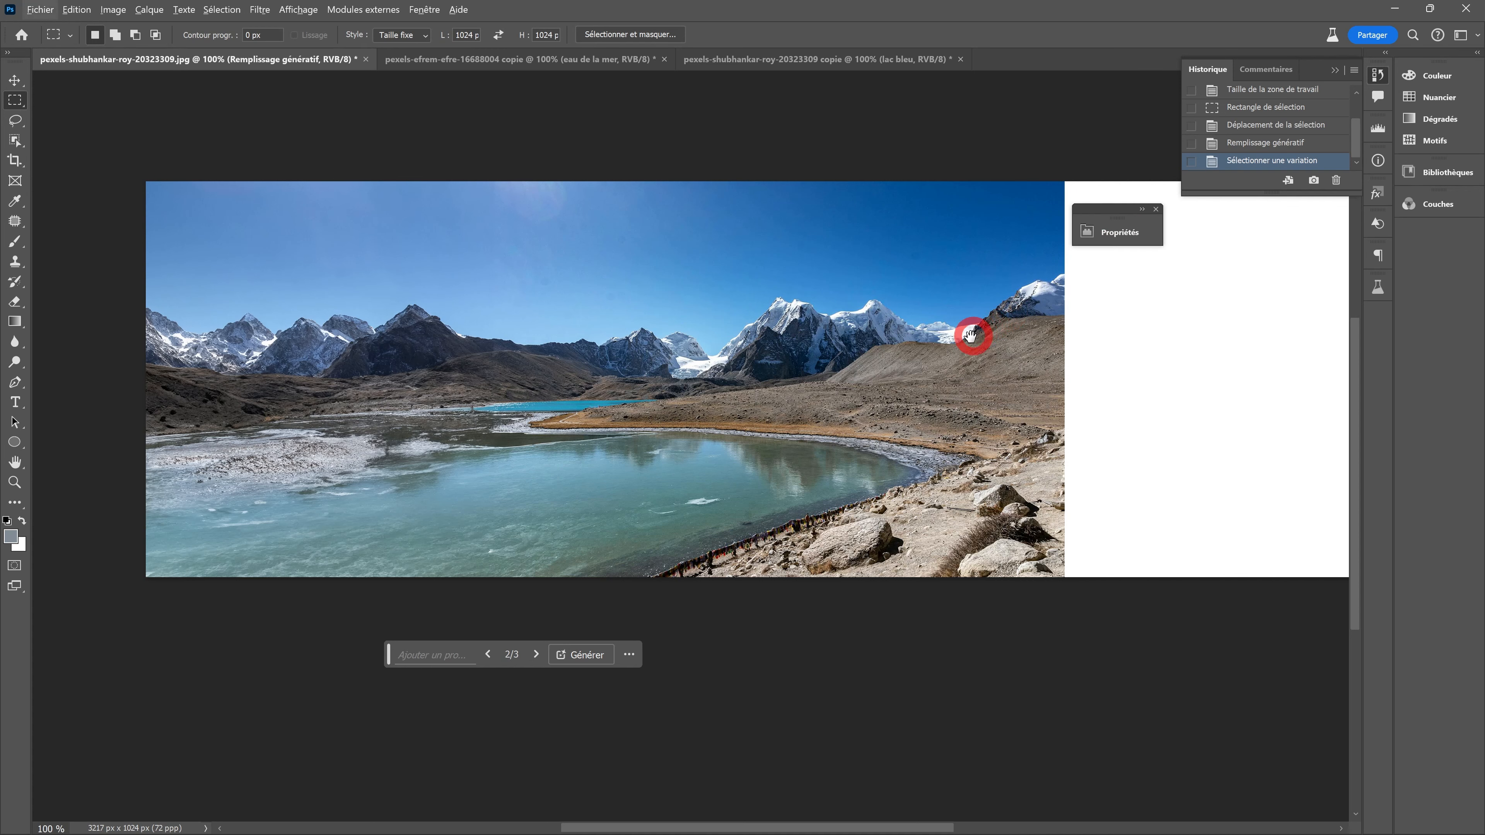
- Place the fixed-size rectangular selection over the blank right end of the canvas, slightly overlapping the photo
{"action": "left_click_drag", "start_coordinate": [971, 332], "coordinate": [605, 380]}
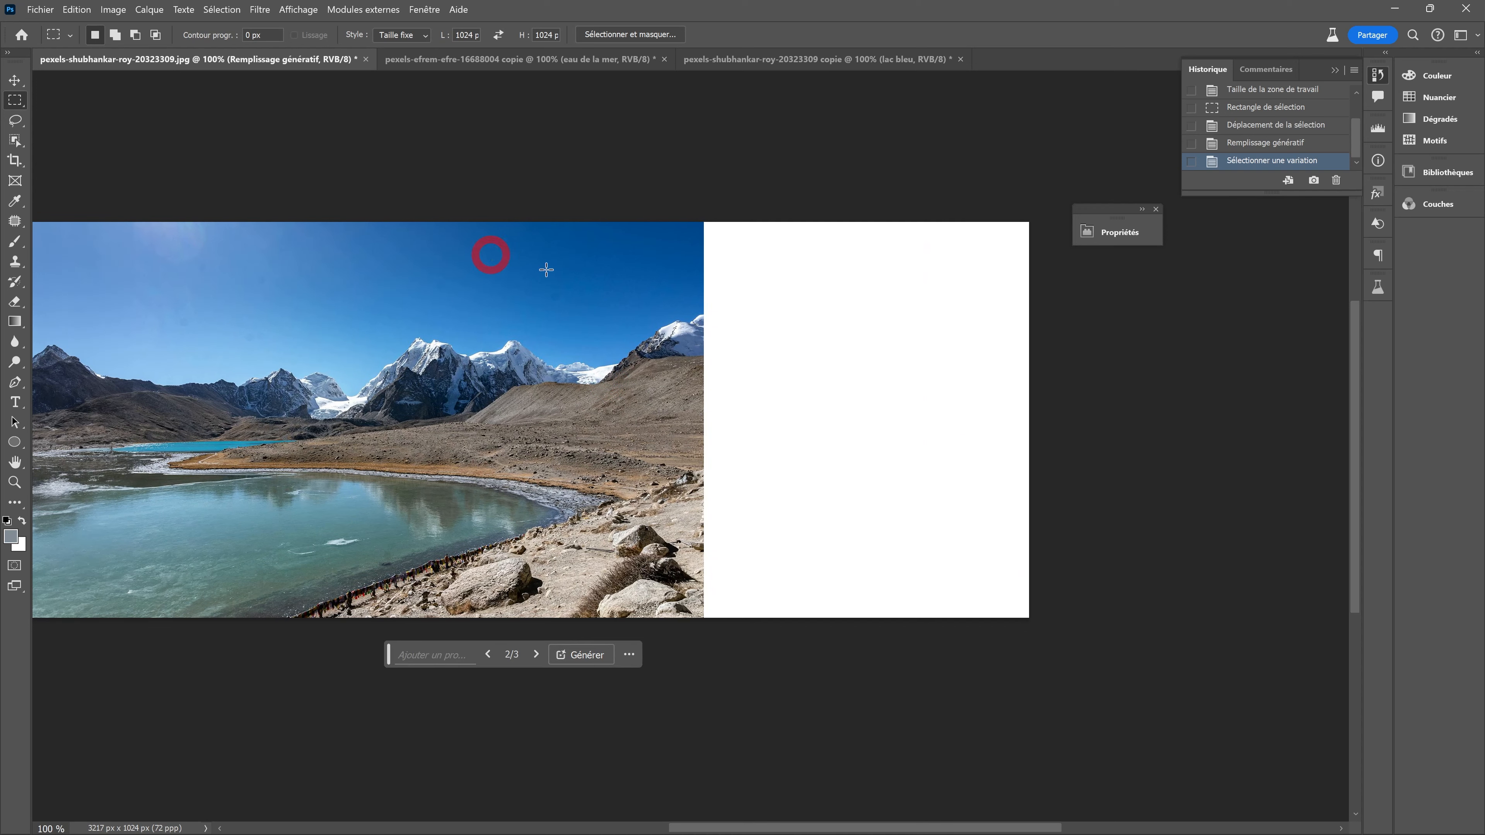
{"action": "left_click_drag", "start_coordinate": [829, 322], "coordinate": [724, 296]}
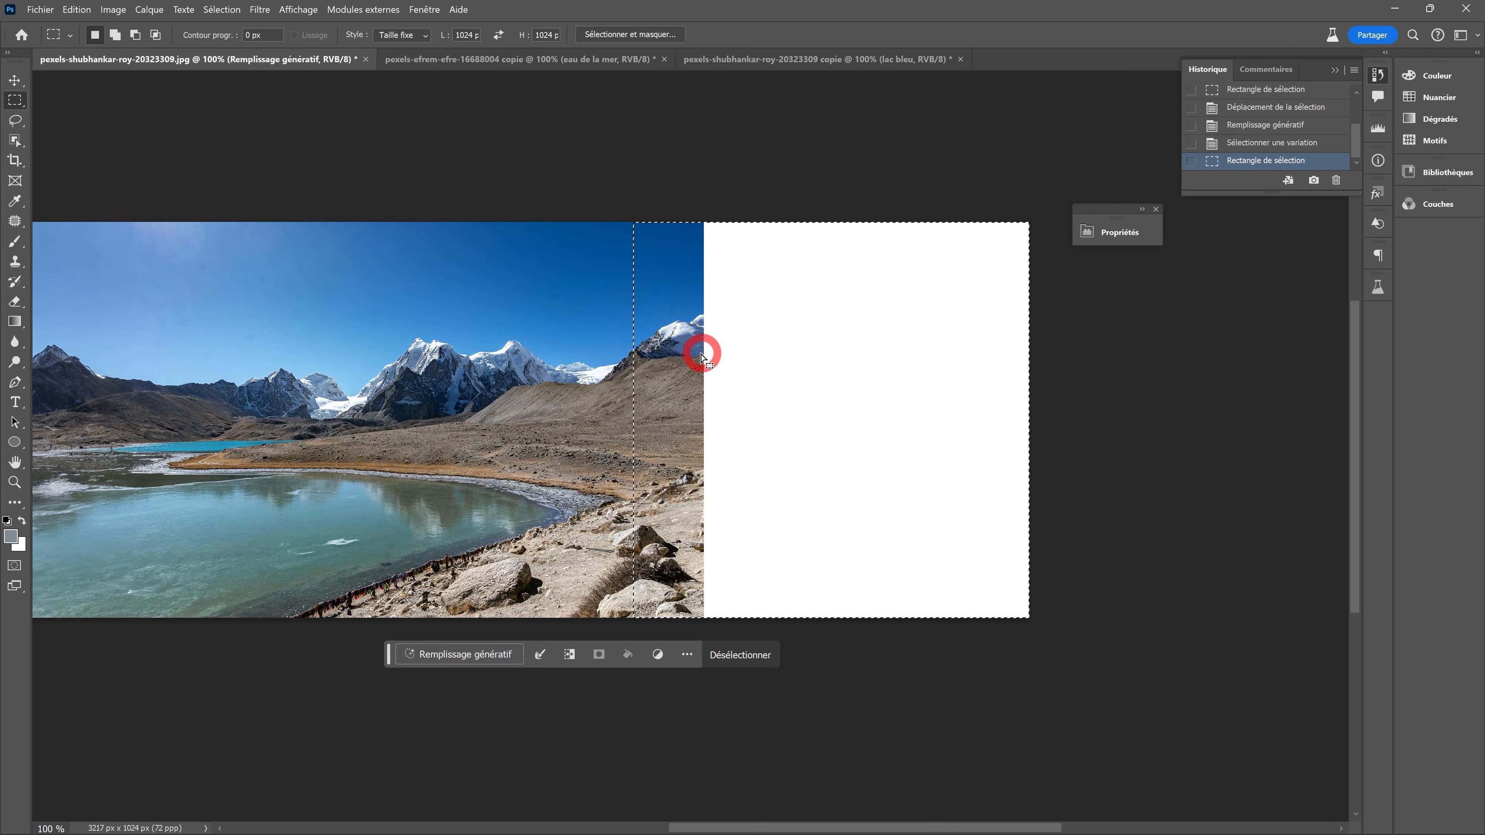
{"action": "left_click_drag", "start_coordinate": [703, 349], "coordinate": [745, 355]}
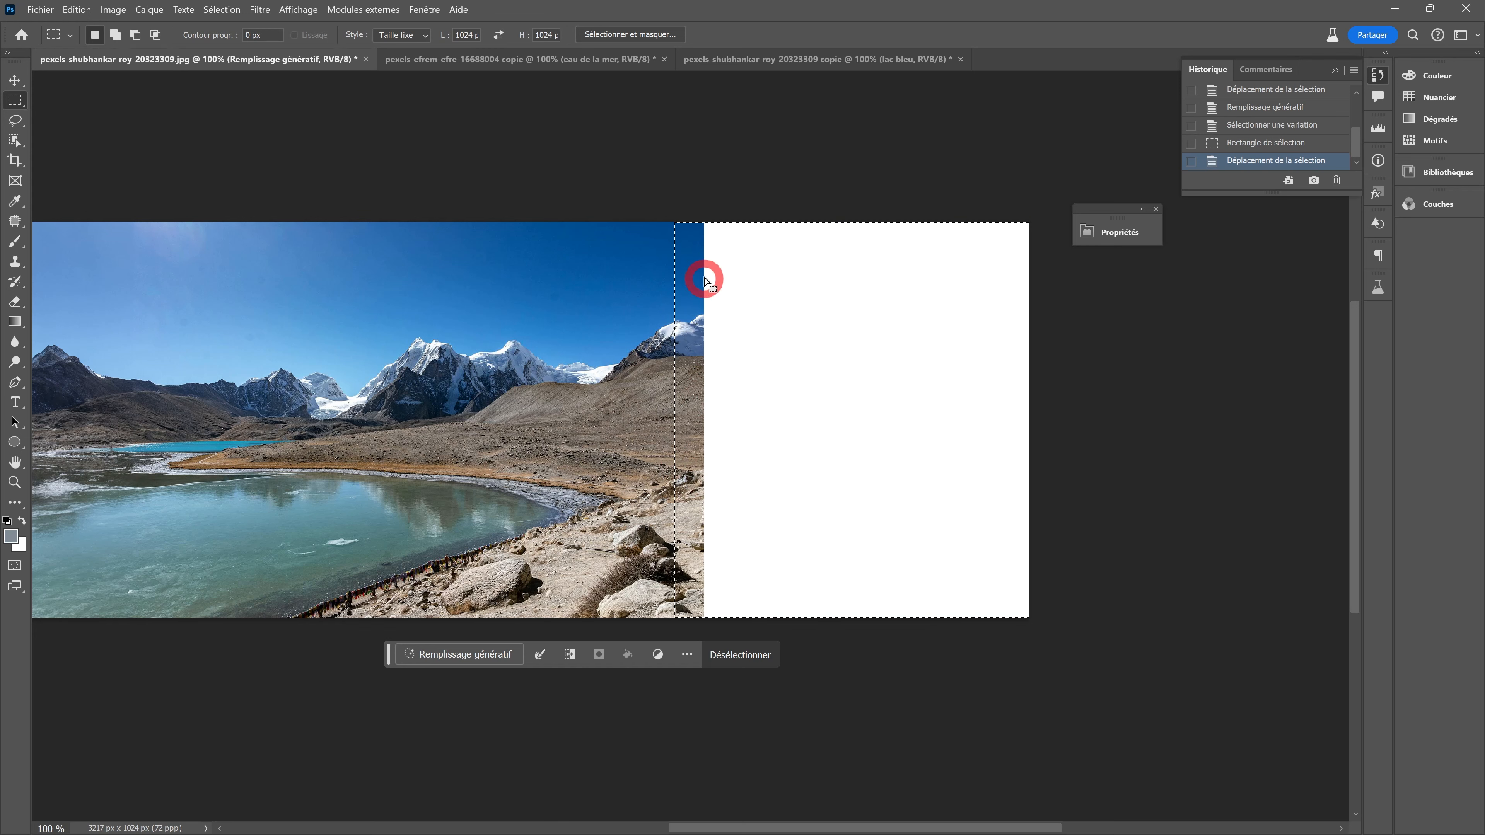
- Fill the selected right area using Generative Fill with an empty prompt and keep the first variation
{"action": "left_click", "coordinate": [442, 655]}
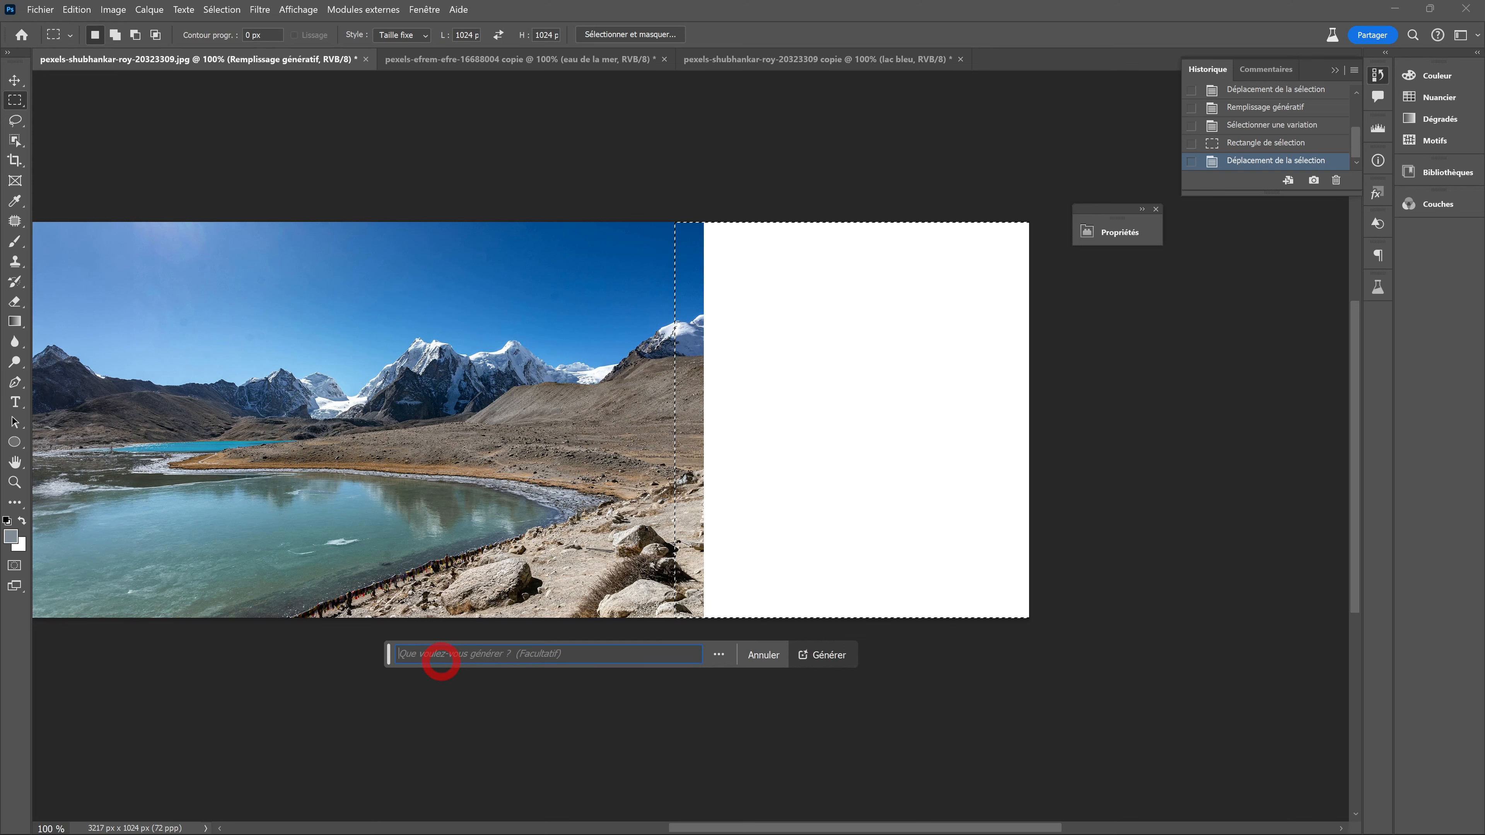
{"action": "left_click", "coordinate": [827, 667]}
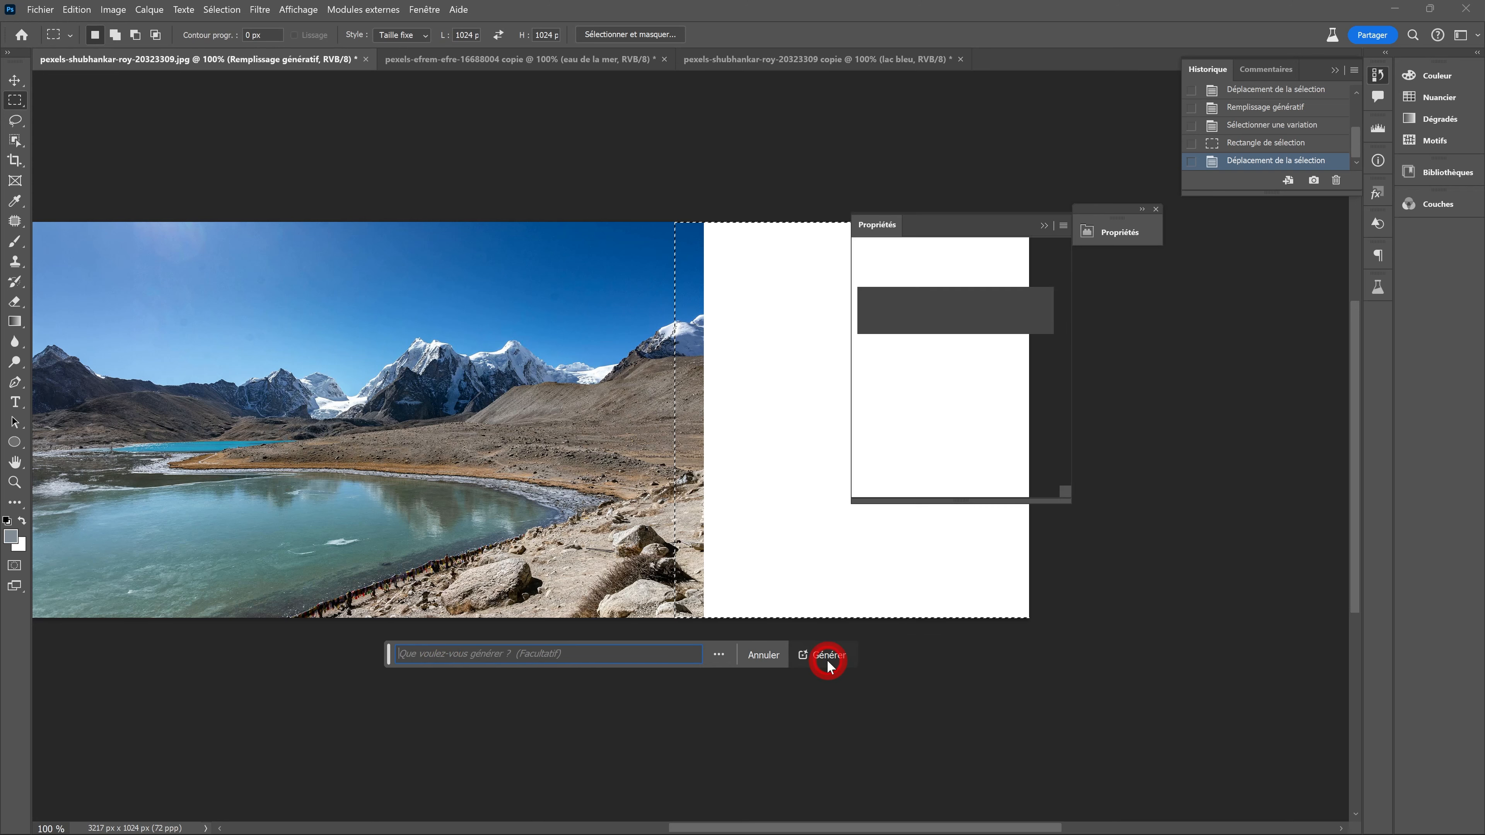
{"action": "left_click", "coordinate": [1238, 572]}
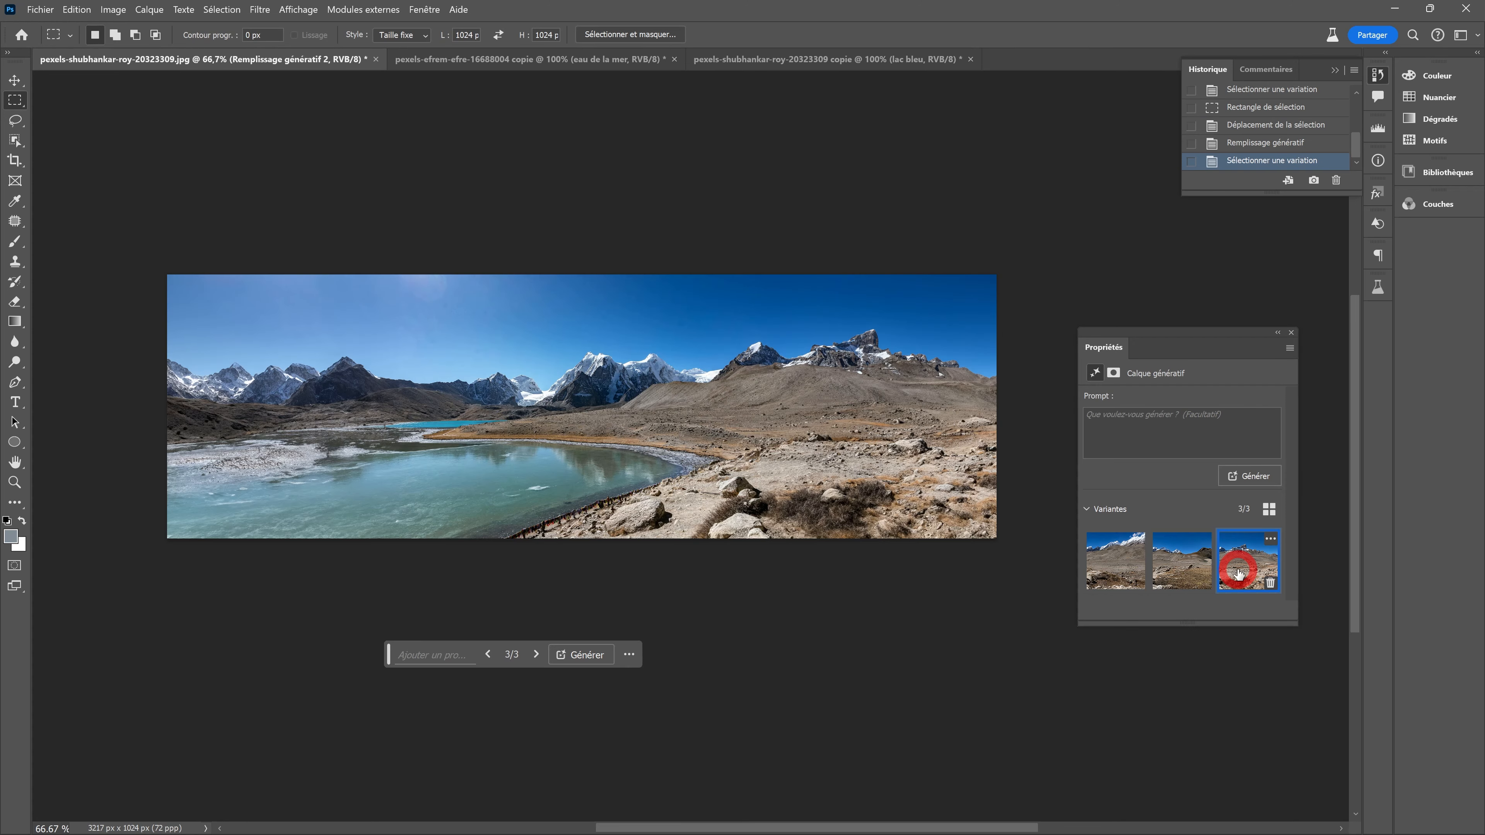
{"action": "left_click", "coordinate": [1119, 562]}
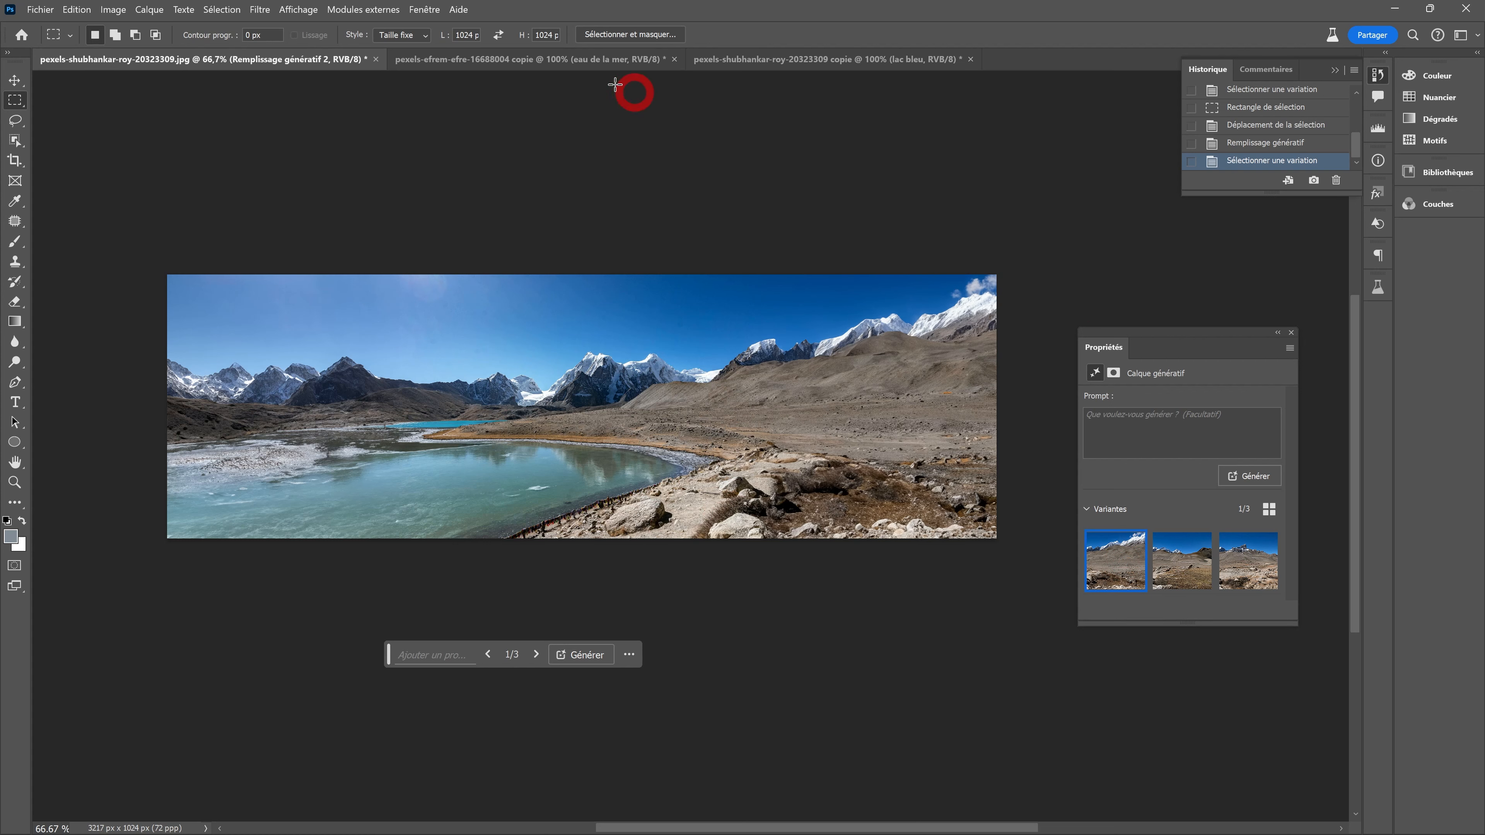
- Show the layer stack and flatten the two generative layers and the background into one image
{"action": "left_click", "coordinate": [425, 10]}
{"action": "left_click", "coordinate": [434, 123]}
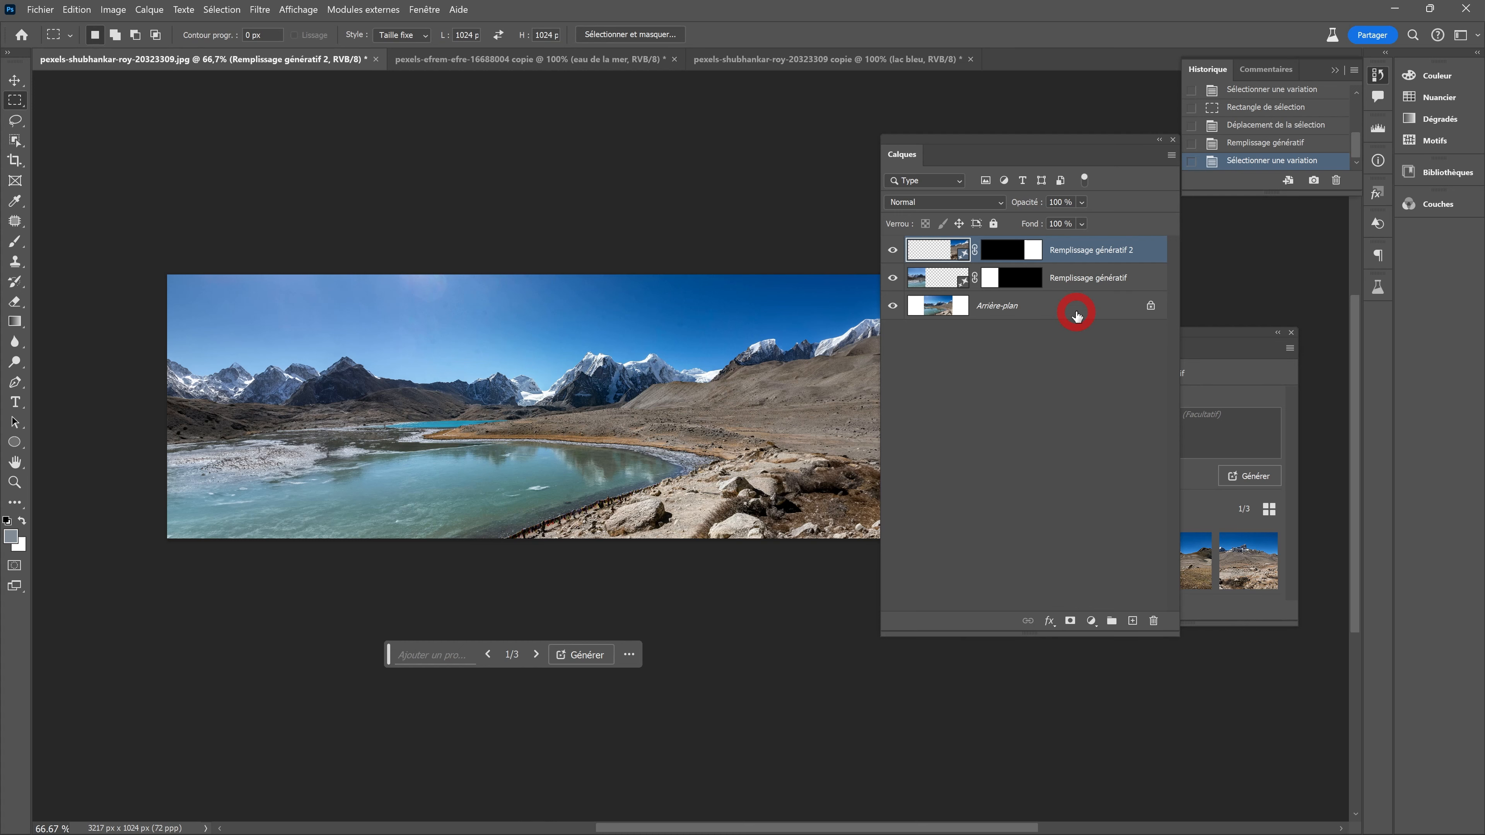
{"action": "left_click_drag", "start_coordinate": [1081, 144], "coordinate": [925, 130]}
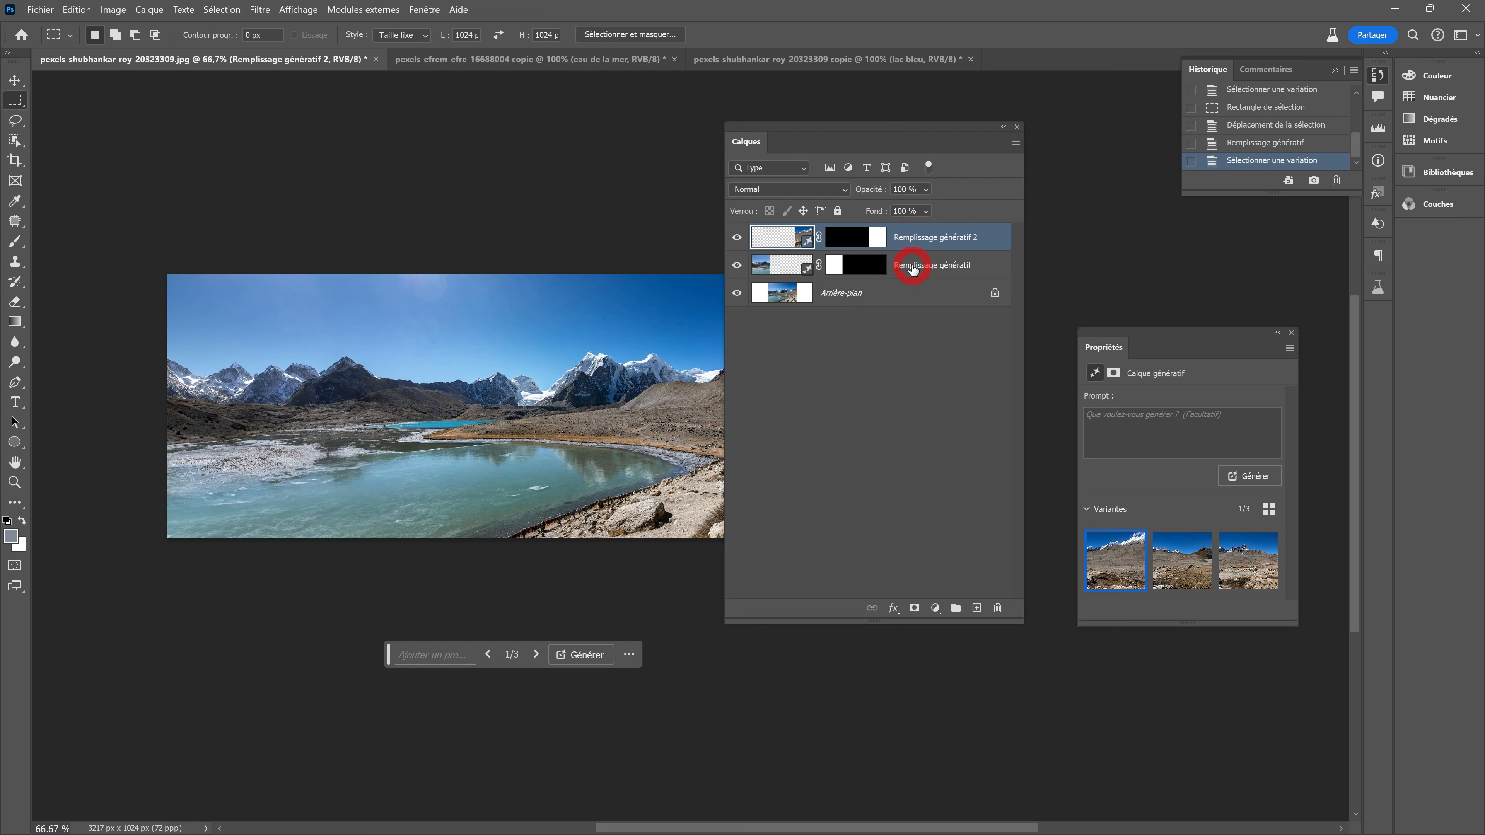
{"action": "left_click", "coordinate": [913, 320]}
{"action": "left_click", "coordinate": [988, 237]}
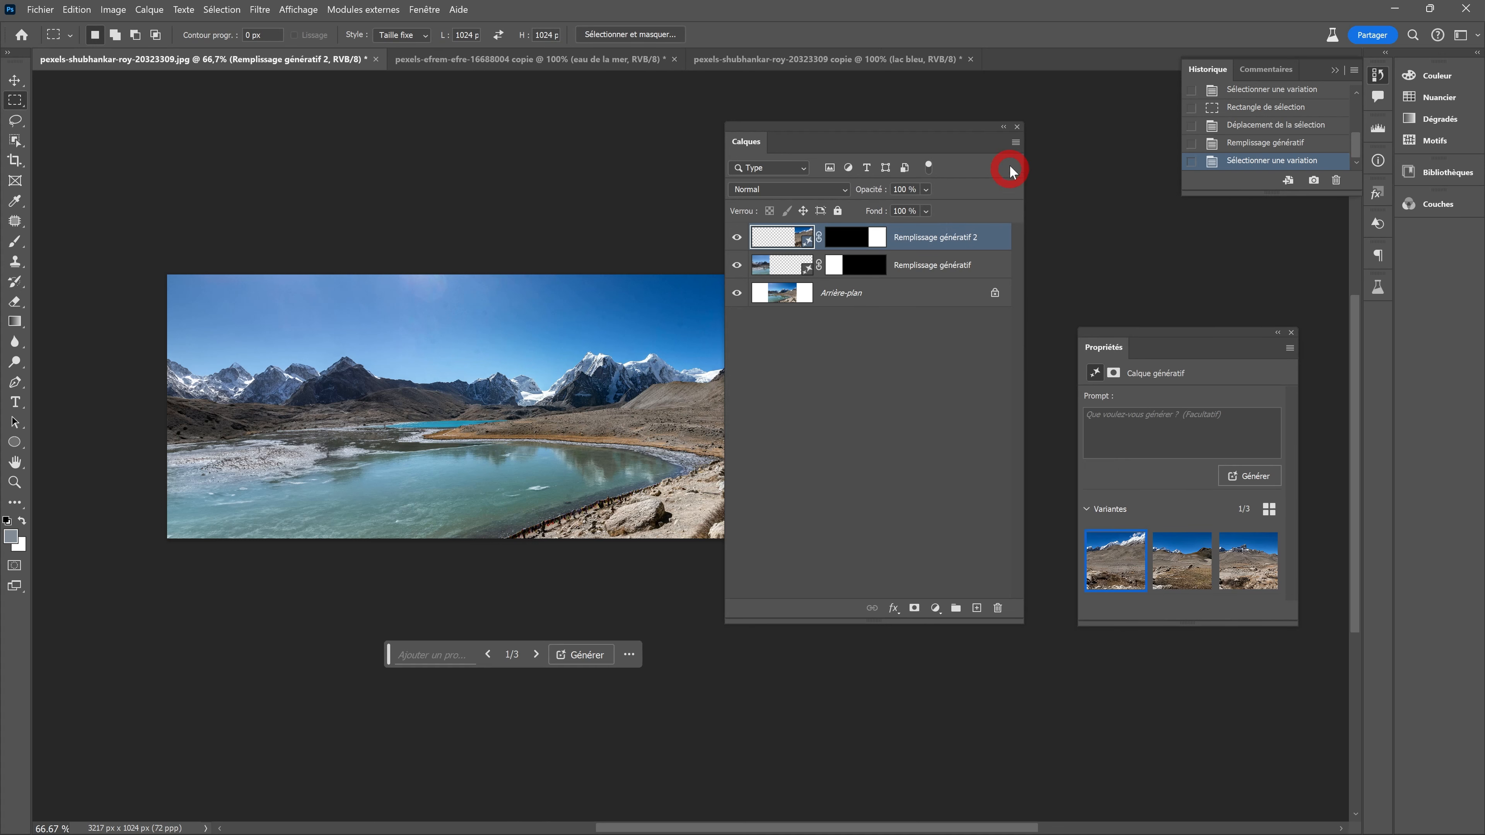
{"action": "left_click", "coordinate": [1016, 143]}
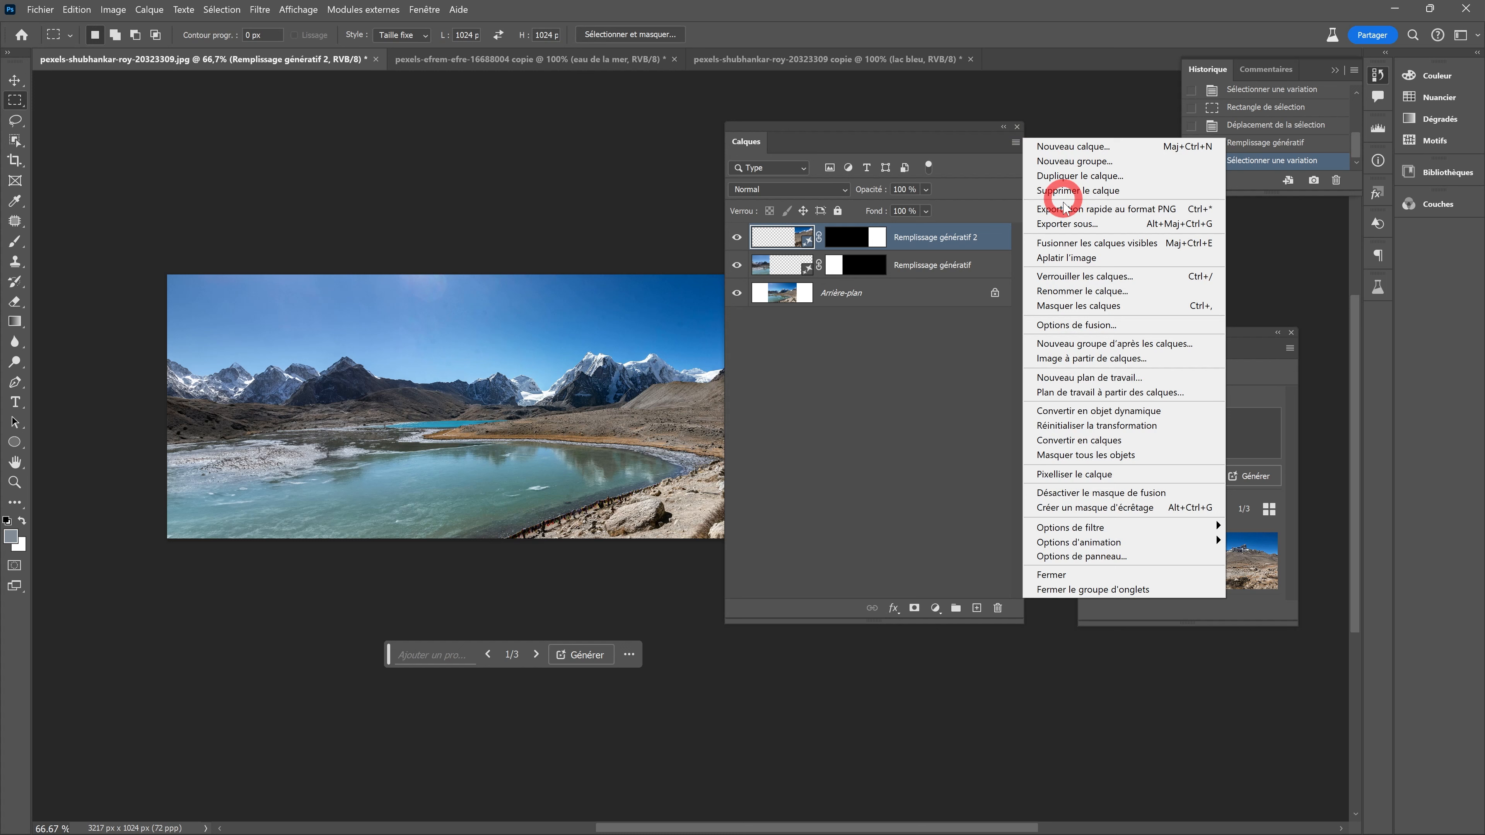
{"action": "left_click", "coordinate": [1127, 260]}
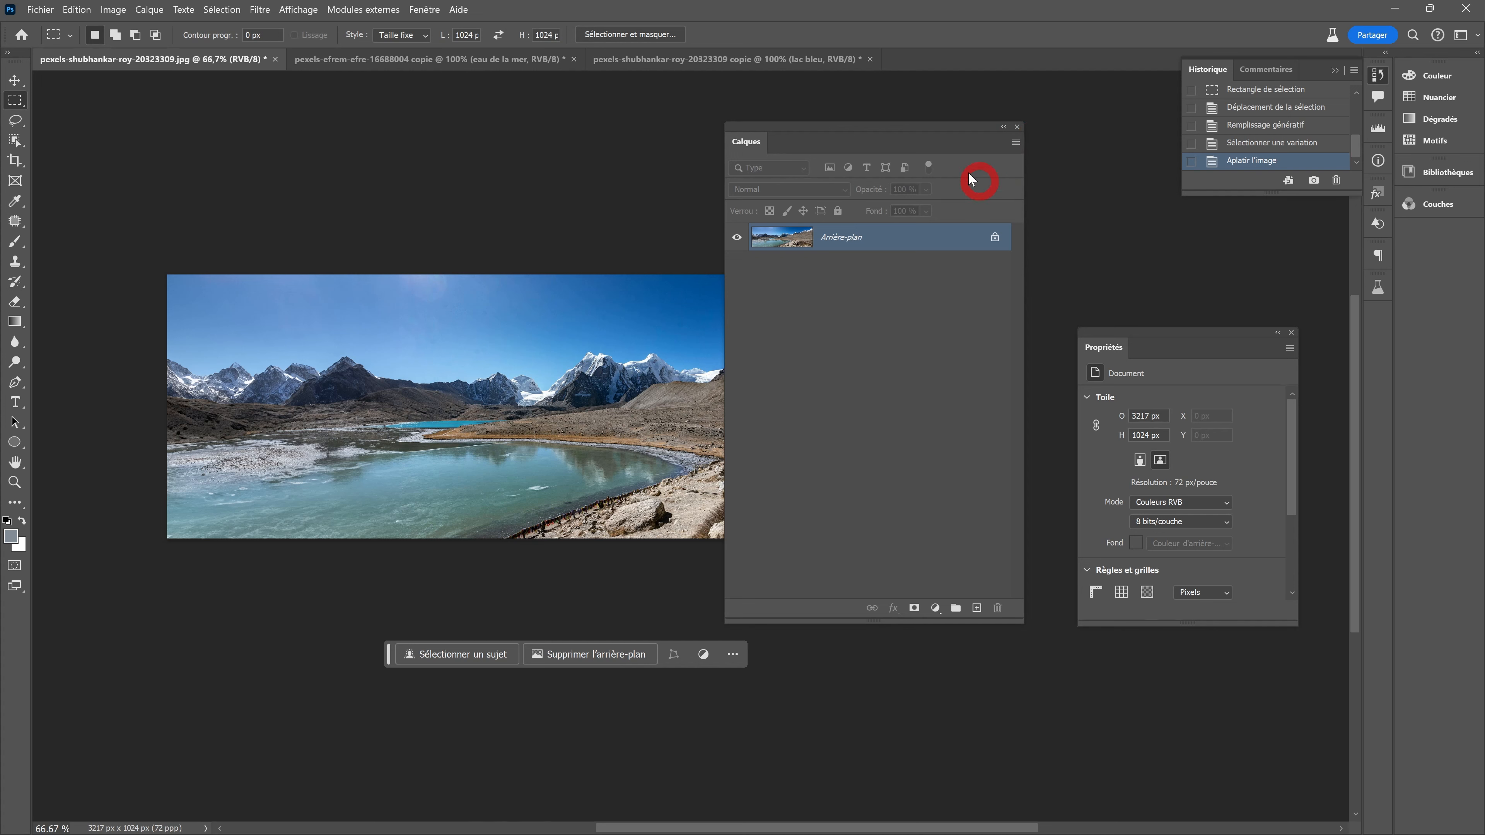
- Offset the flattened panorama horizontally by -1600 px with wrap-around for undefined areas, using the Offset filter
{"action": "left_click_drag", "start_coordinate": [942, 126], "coordinate": [1230, 164]}
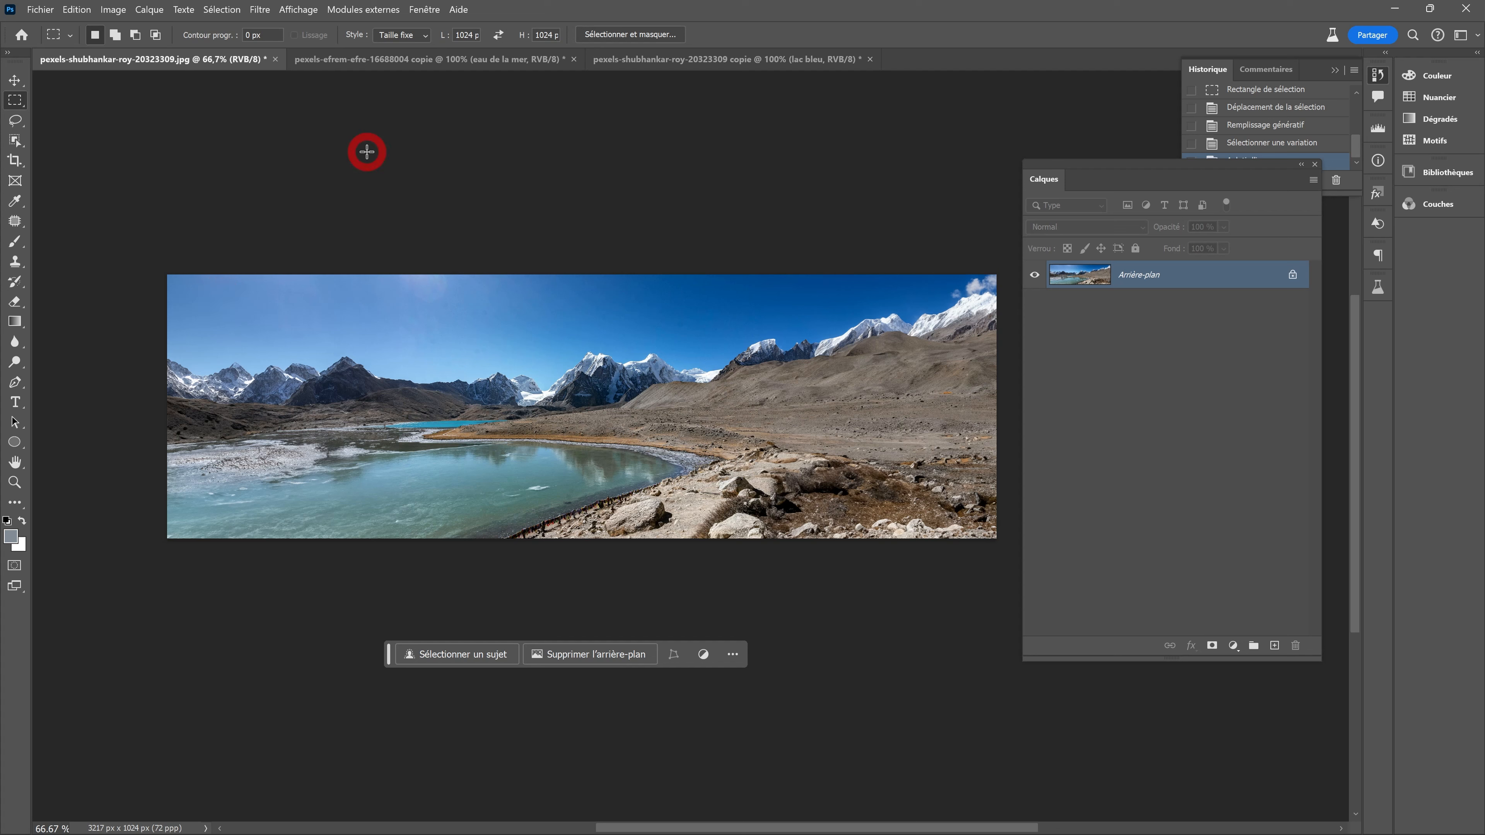
{"action": "left_click", "coordinate": [262, 11]}
{"action": "mouse_move", "coordinate": [316, 342]}
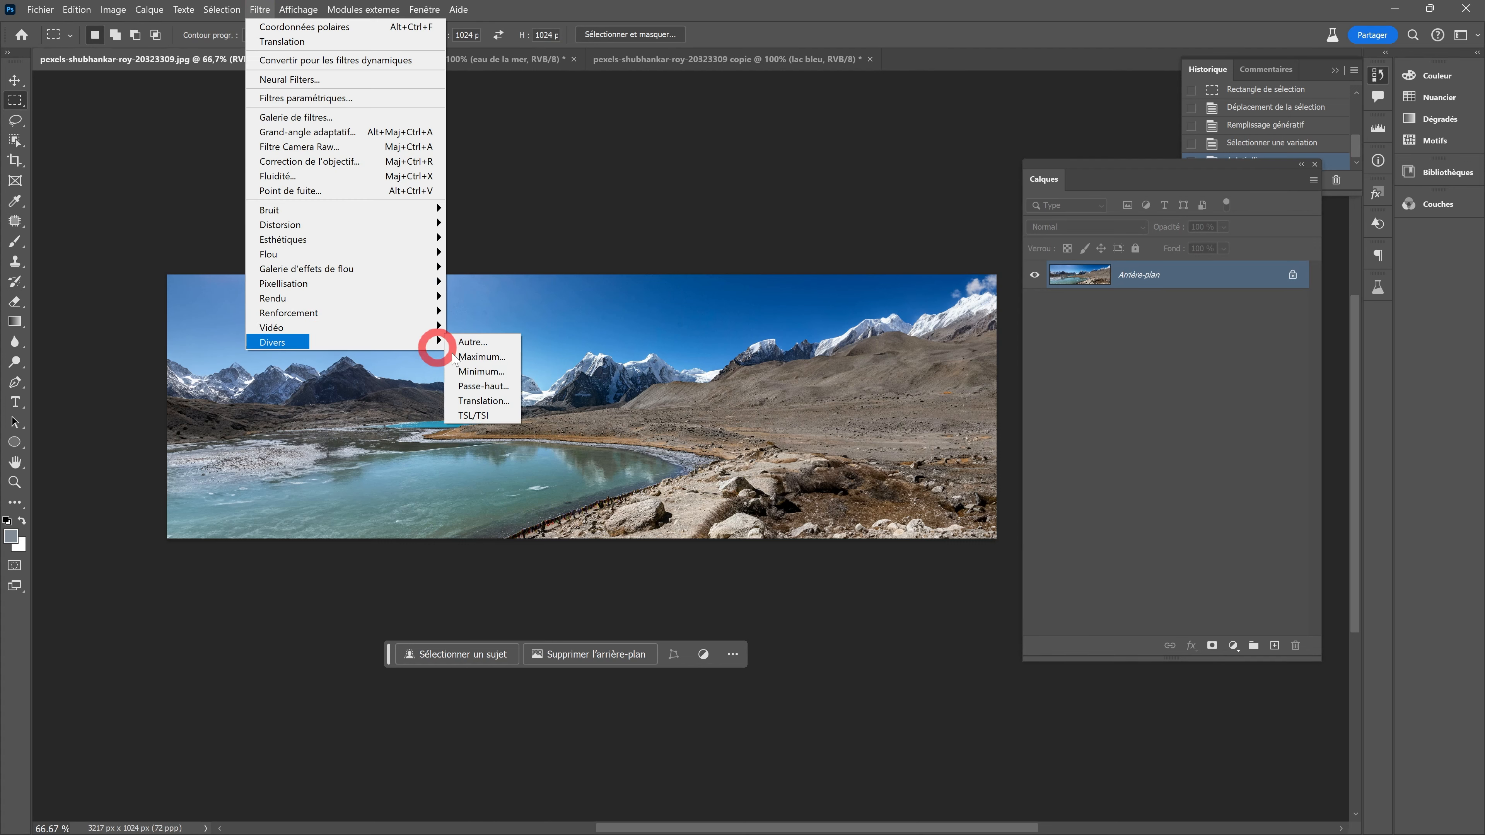
{"action": "left_click", "coordinate": [483, 401]}
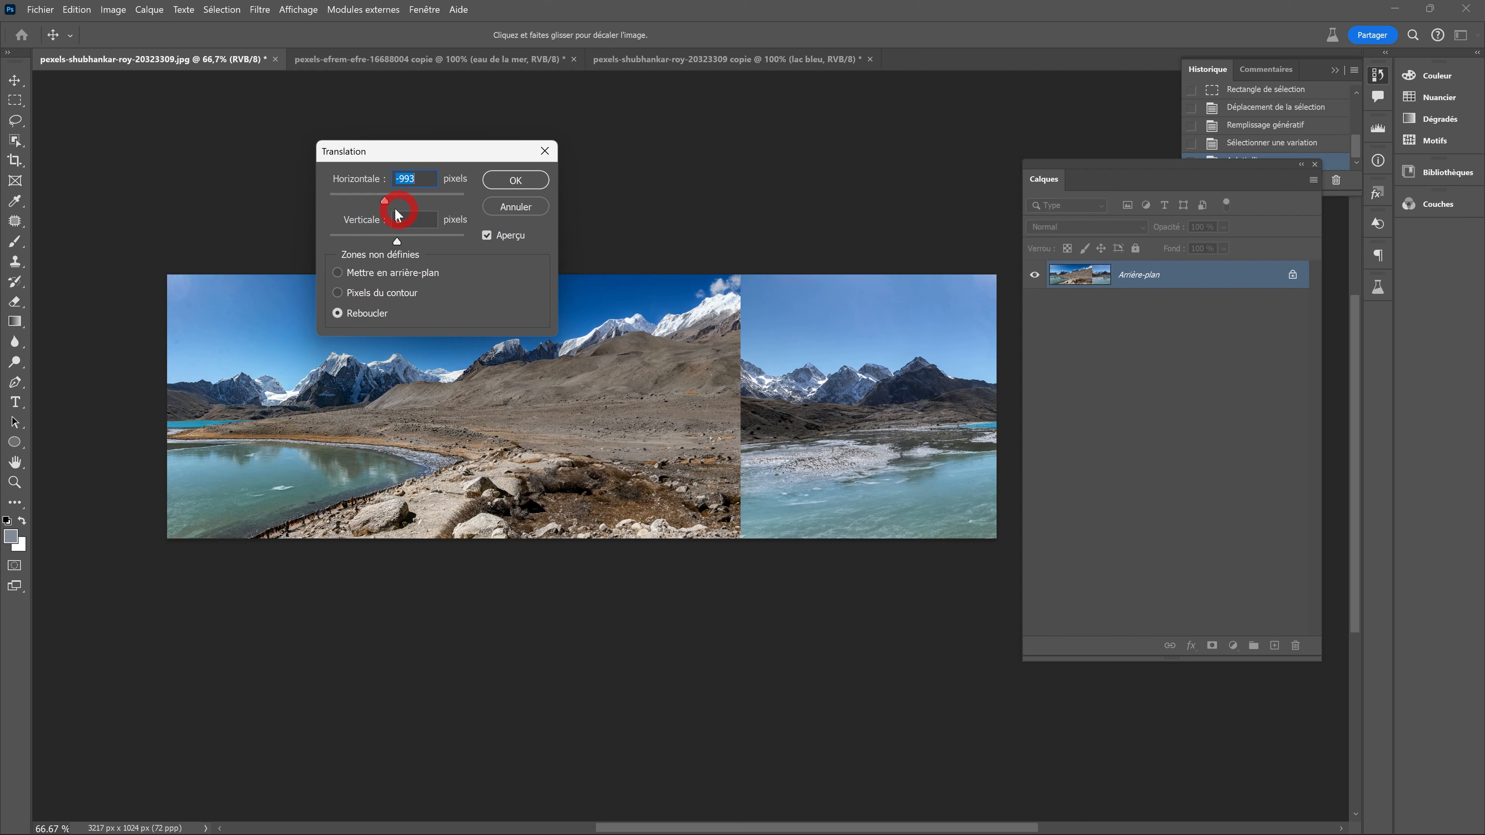
{"action": "left_click_drag", "start_coordinate": [391, 205], "coordinate": [369, 188]}
{"action": "type", "text": "-1"}
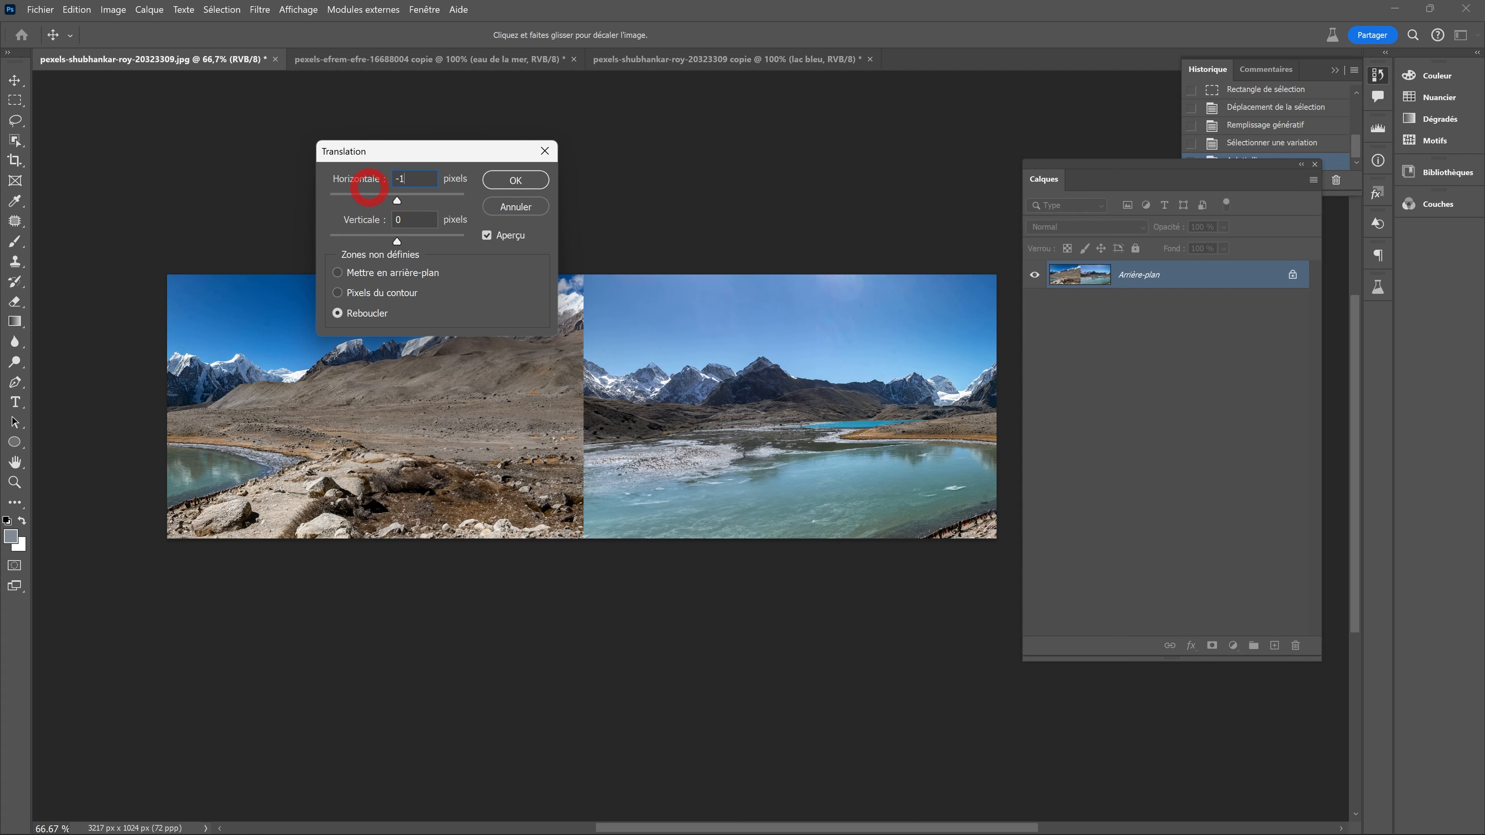
{"action": "type", "text": "600"}
{"action": "left_click_drag", "start_coordinate": [413, 149], "coordinate": [239, 140]}
{"action": "left_click", "coordinate": [337, 175]}
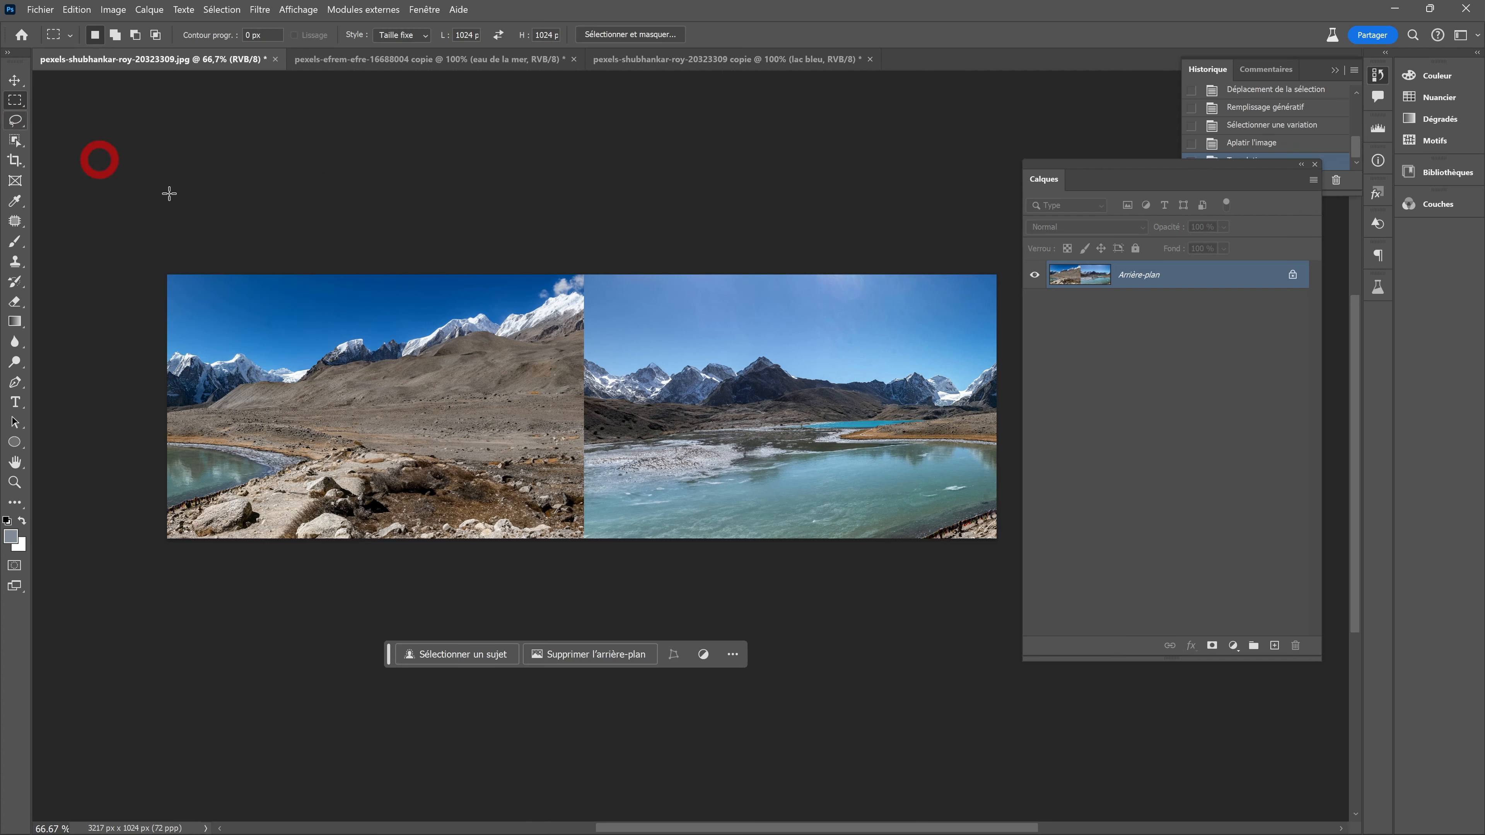
- Place the fixed-size selection over the central seam, fill it using Generative Fill with an empty prompt, and choose the second variation
{"action": "left_click_drag", "start_coordinate": [510, 343], "coordinate": [565, 379]}
{"action": "left_click", "coordinate": [456, 661]}
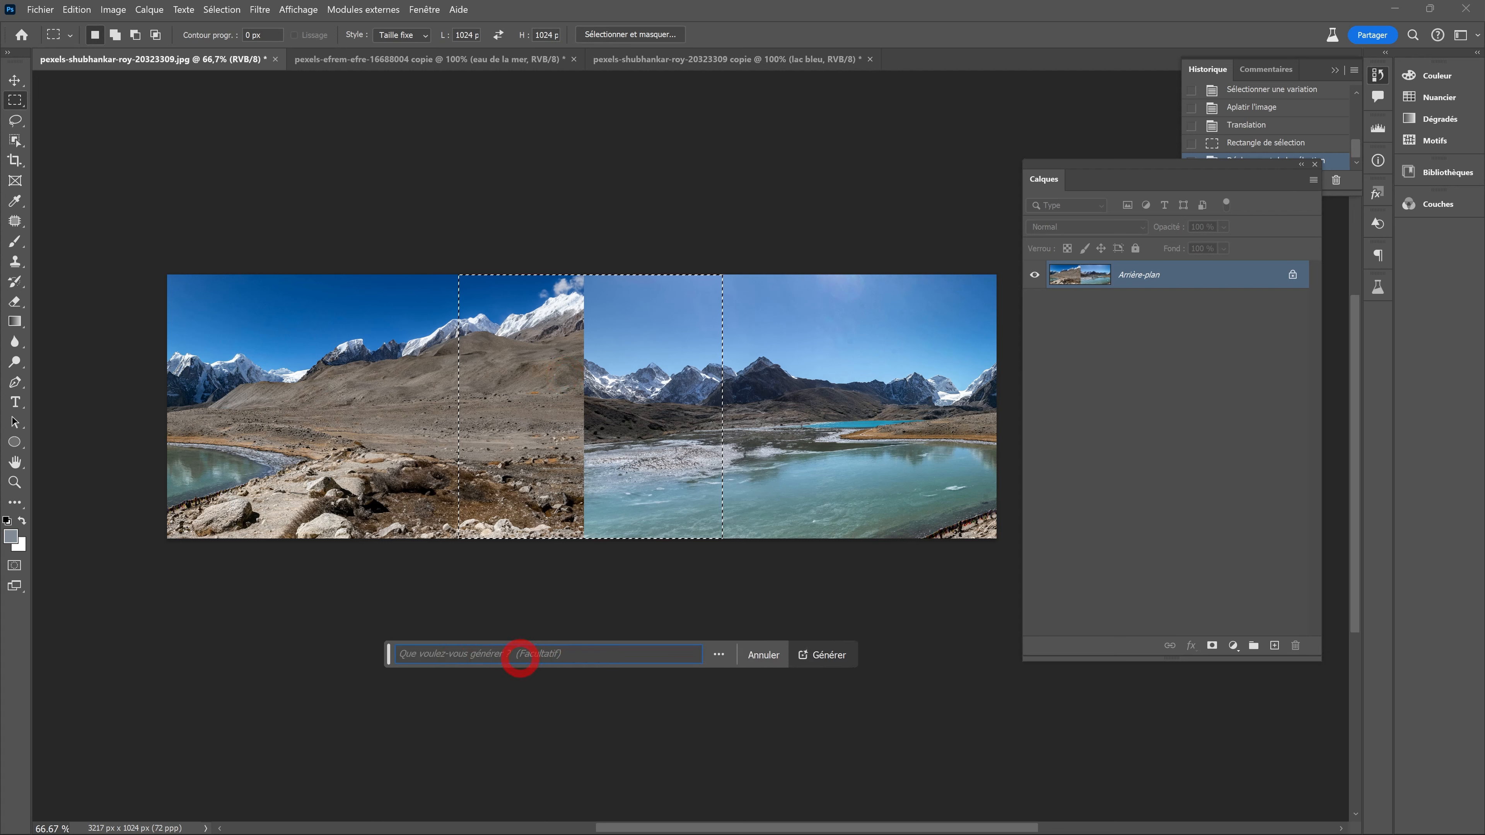
{"action": "left_click", "coordinate": [834, 656]}
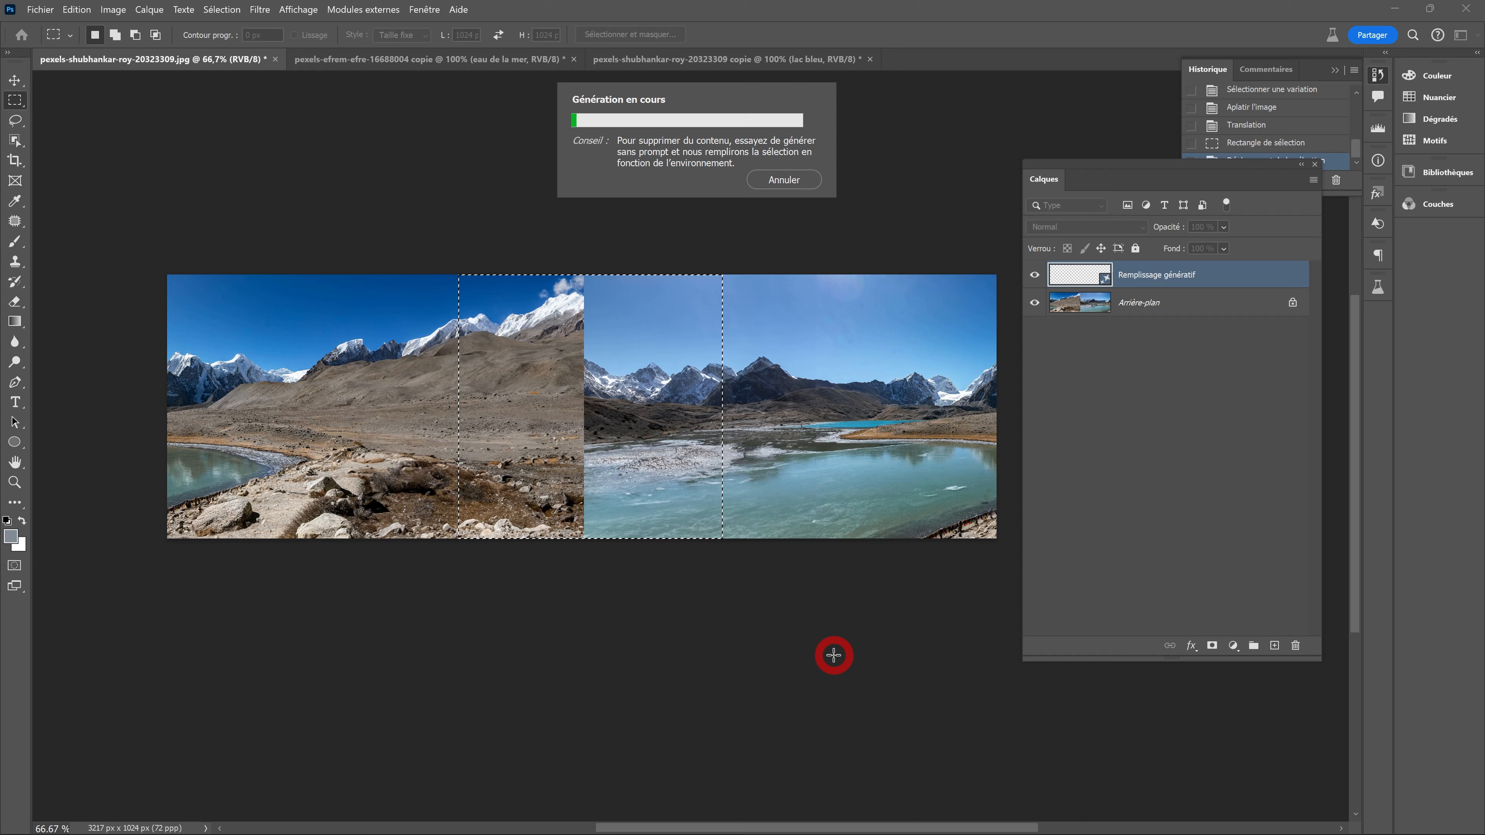
{"action": "left_click_drag", "start_coordinate": [1161, 176], "coordinate": [894, 608]}
{"action": "left_click", "coordinate": [1173, 566]}
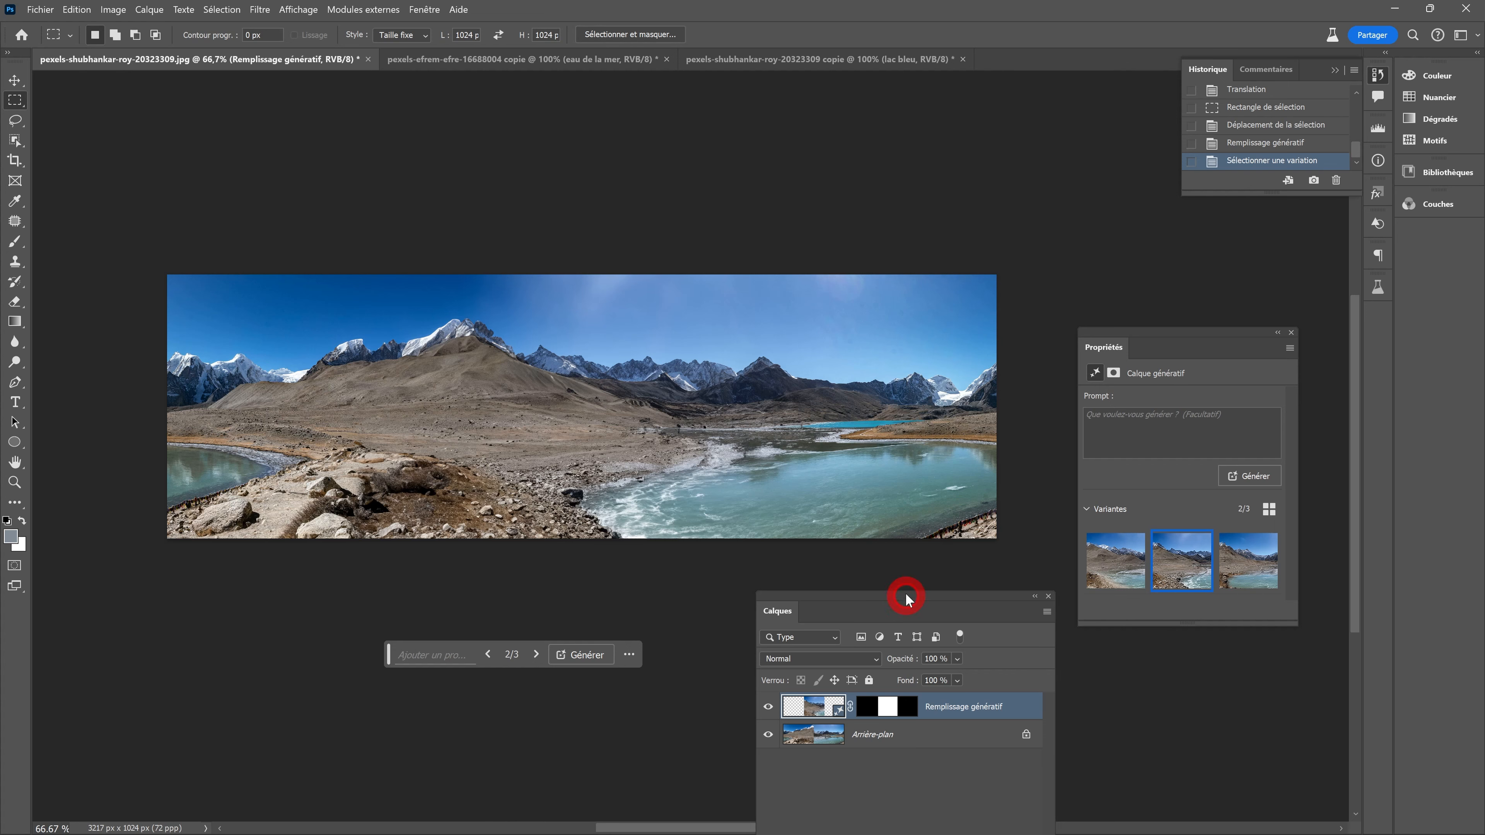
- Flatten the generative seam layer and the background into one image
{"action": "left_click_drag", "start_coordinate": [907, 597], "coordinate": [927, 221]}
{"action": "left_click", "coordinate": [976, 215]}
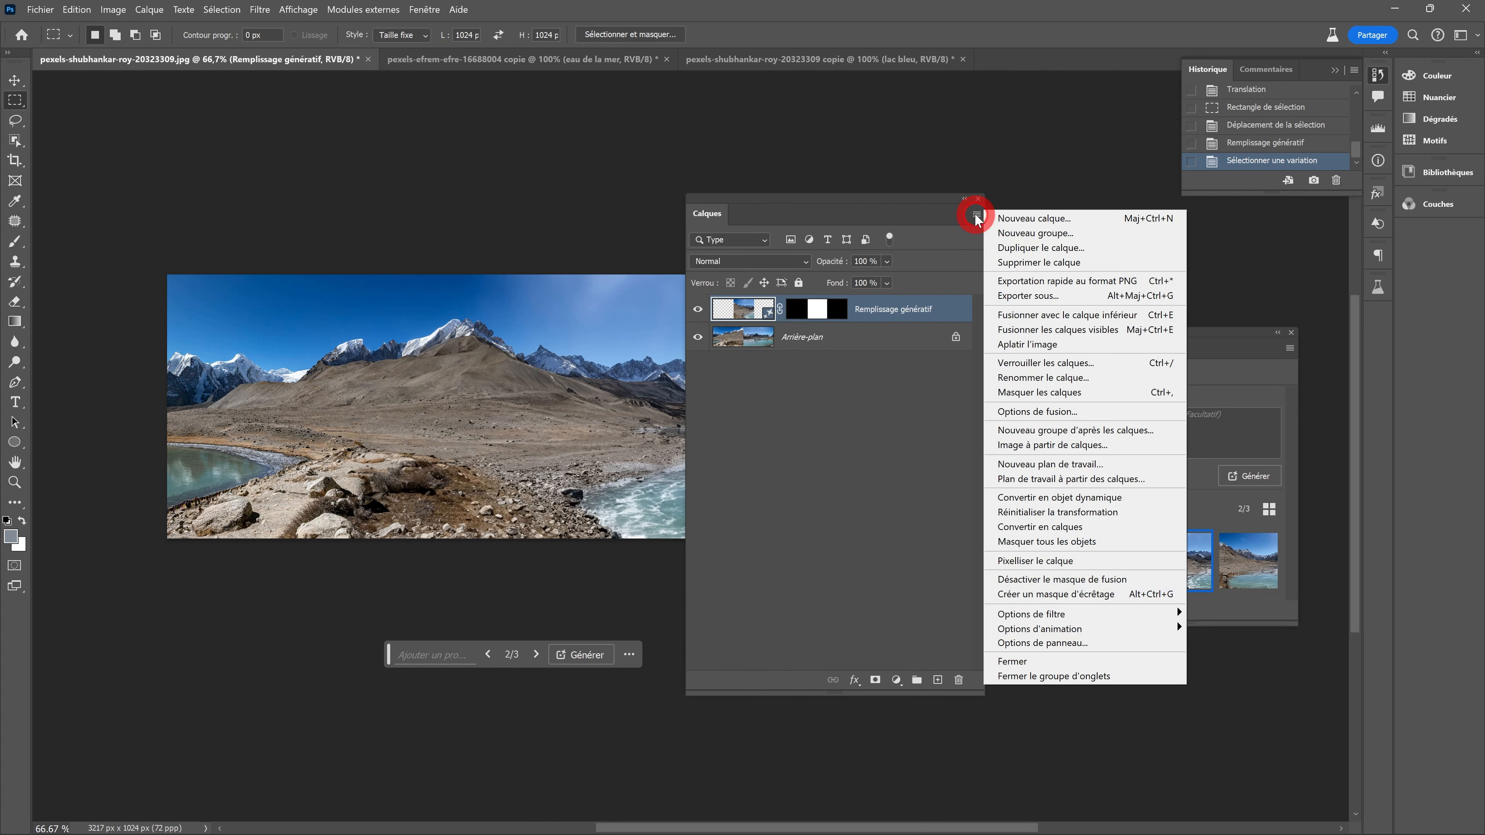
{"action": "left_click", "coordinate": [1019, 344]}
{"action": "left_click", "coordinate": [658, 406]}
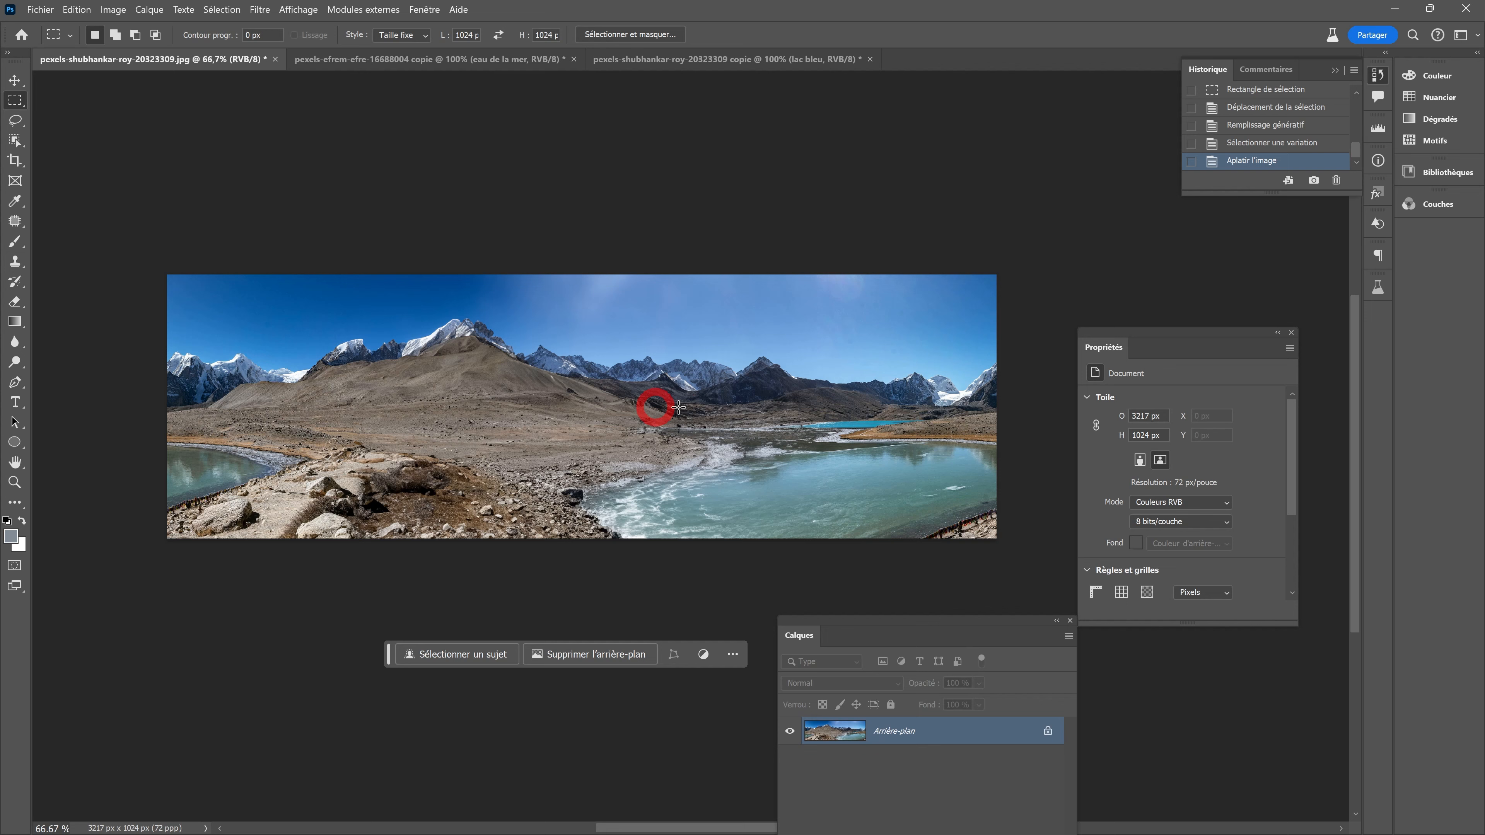
- Shift the flattened panorama back horizontally by 1600 px with wrap-around, using the Offset filter
{"action": "left_click", "coordinate": [259, 9]}
{"action": "mouse_move", "coordinate": [281, 345]}
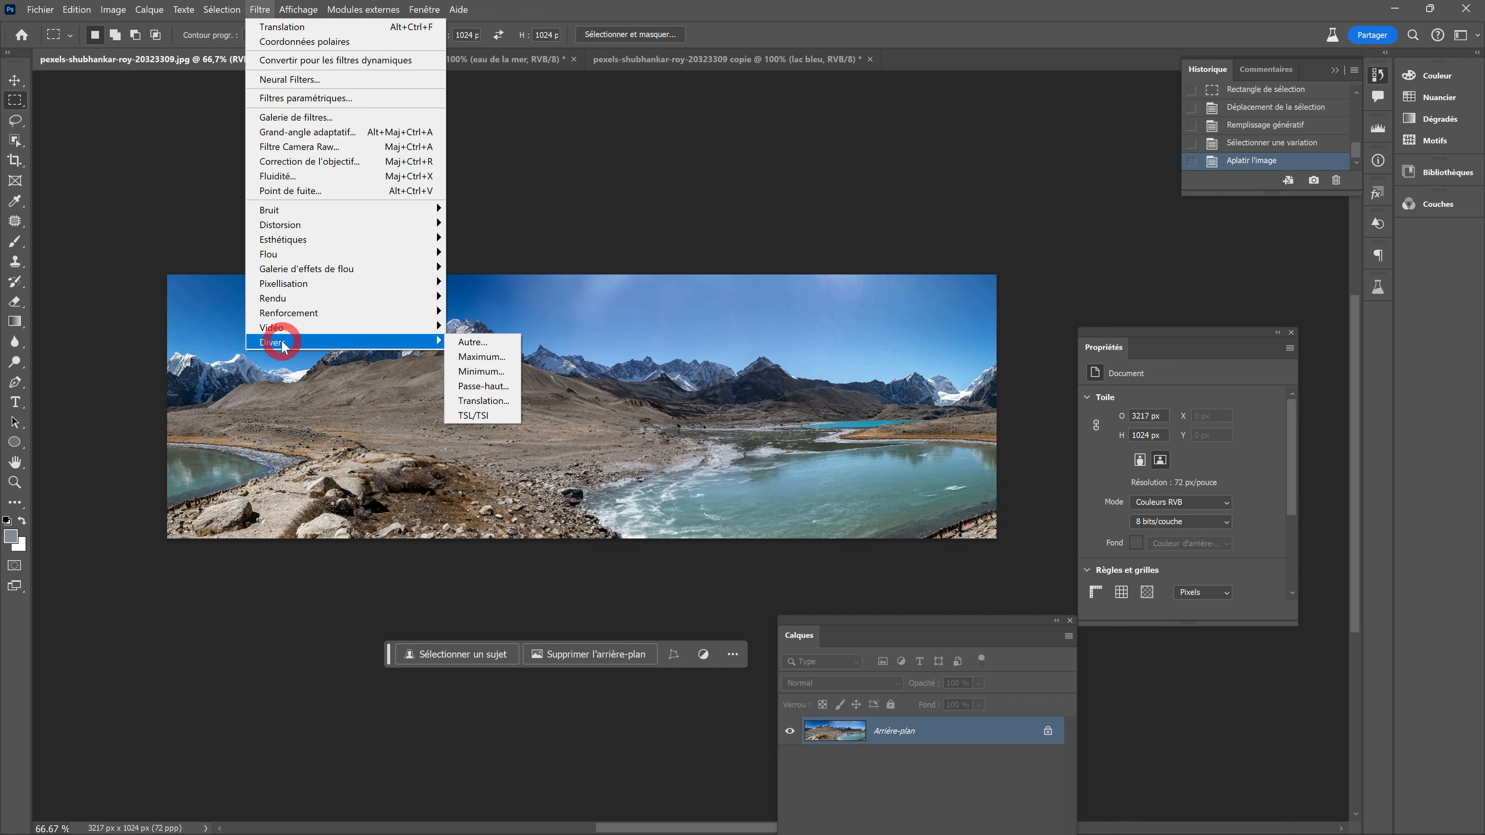
{"action": "left_click", "coordinate": [479, 402]}
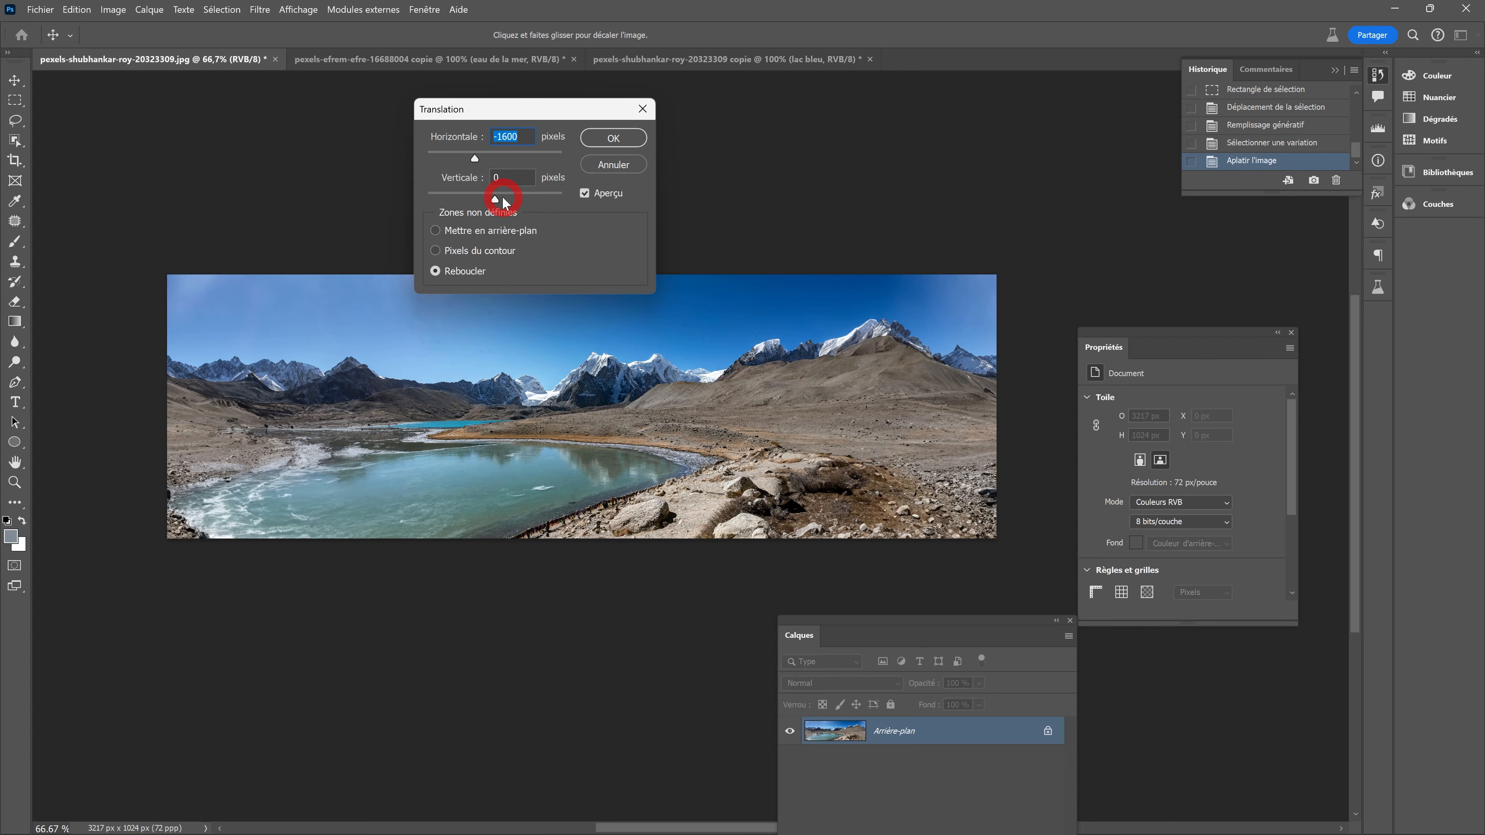
{"action": "type", "text": "1600"}
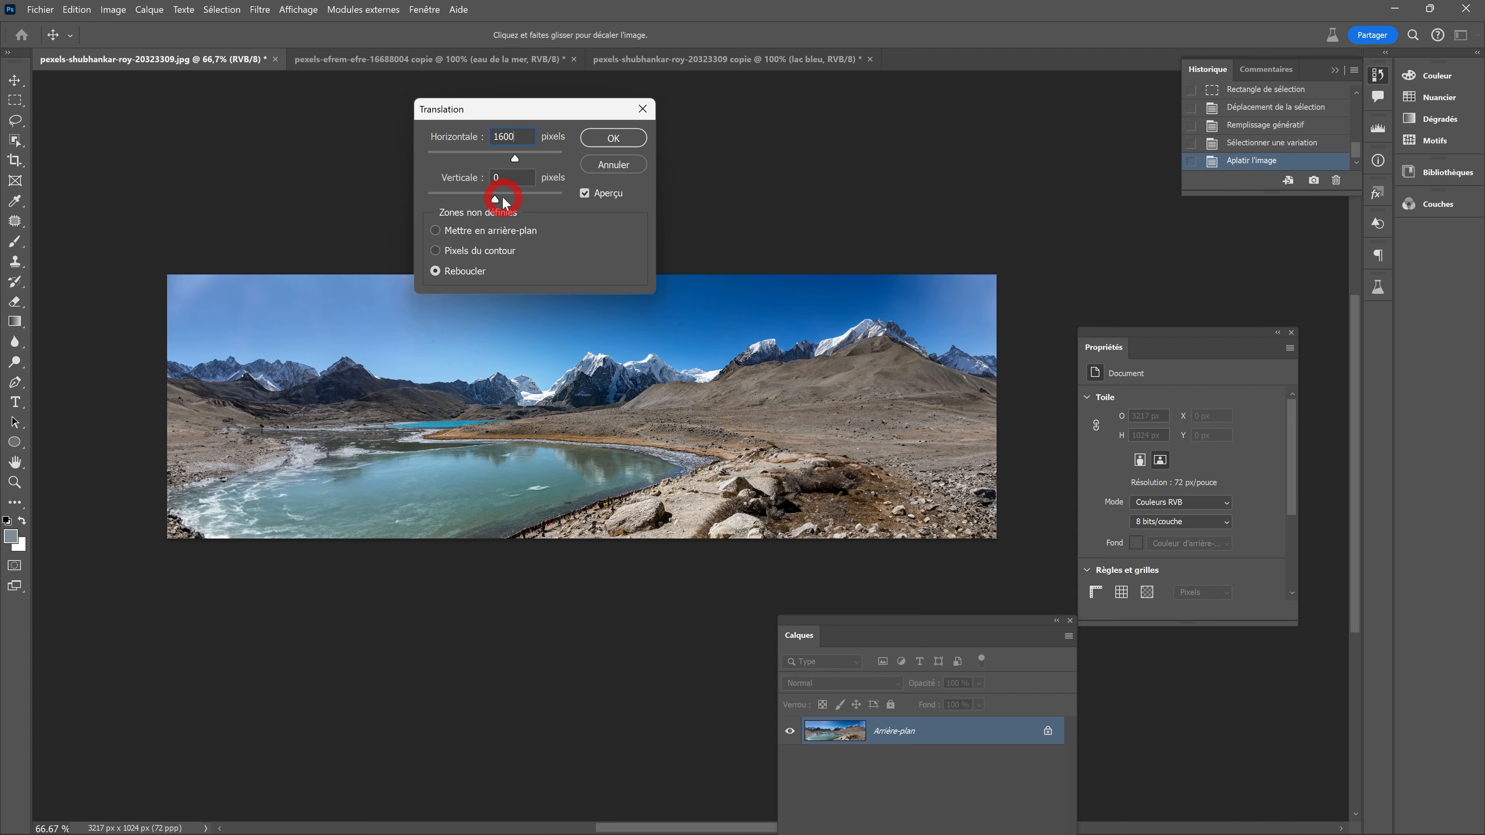
{"action": "left_click", "coordinate": [608, 138]}
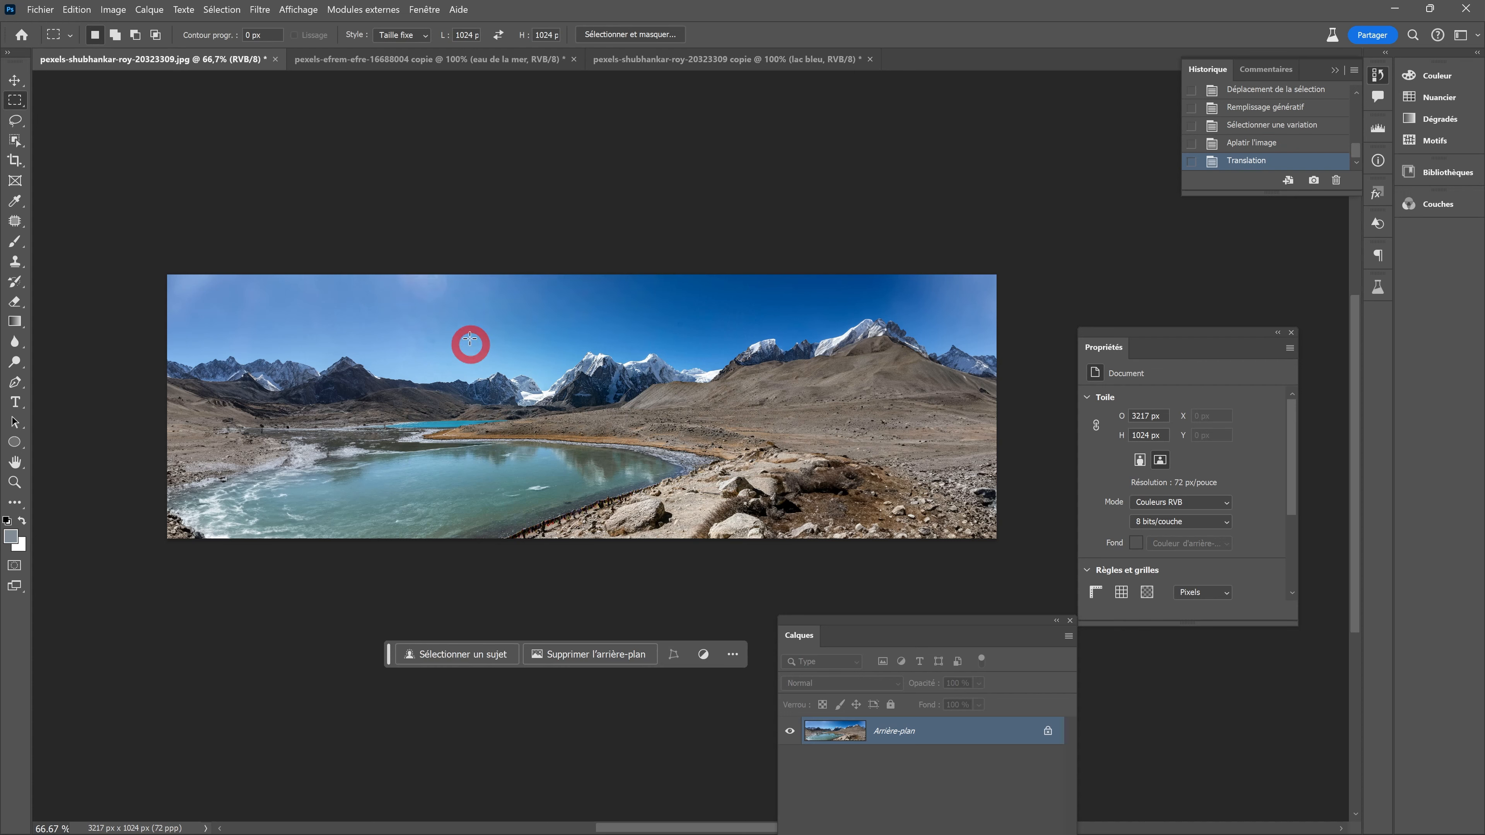
- Resize the panorama to a square of 1024 × 1024 px without keeping its proportions
{"action": "left_click", "coordinate": [113, 9]}
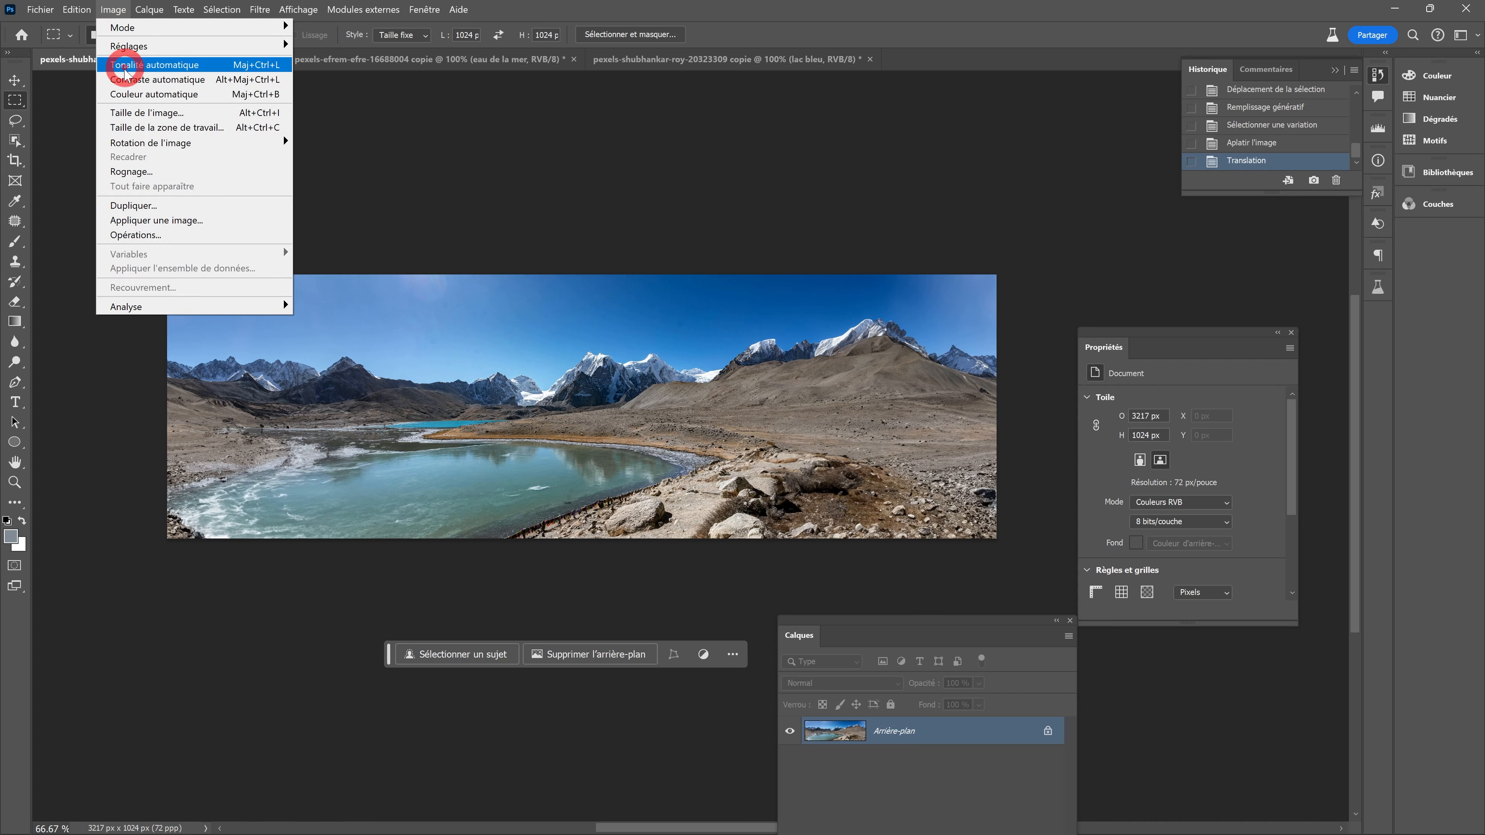
{"action": "left_click", "coordinate": [127, 113]}
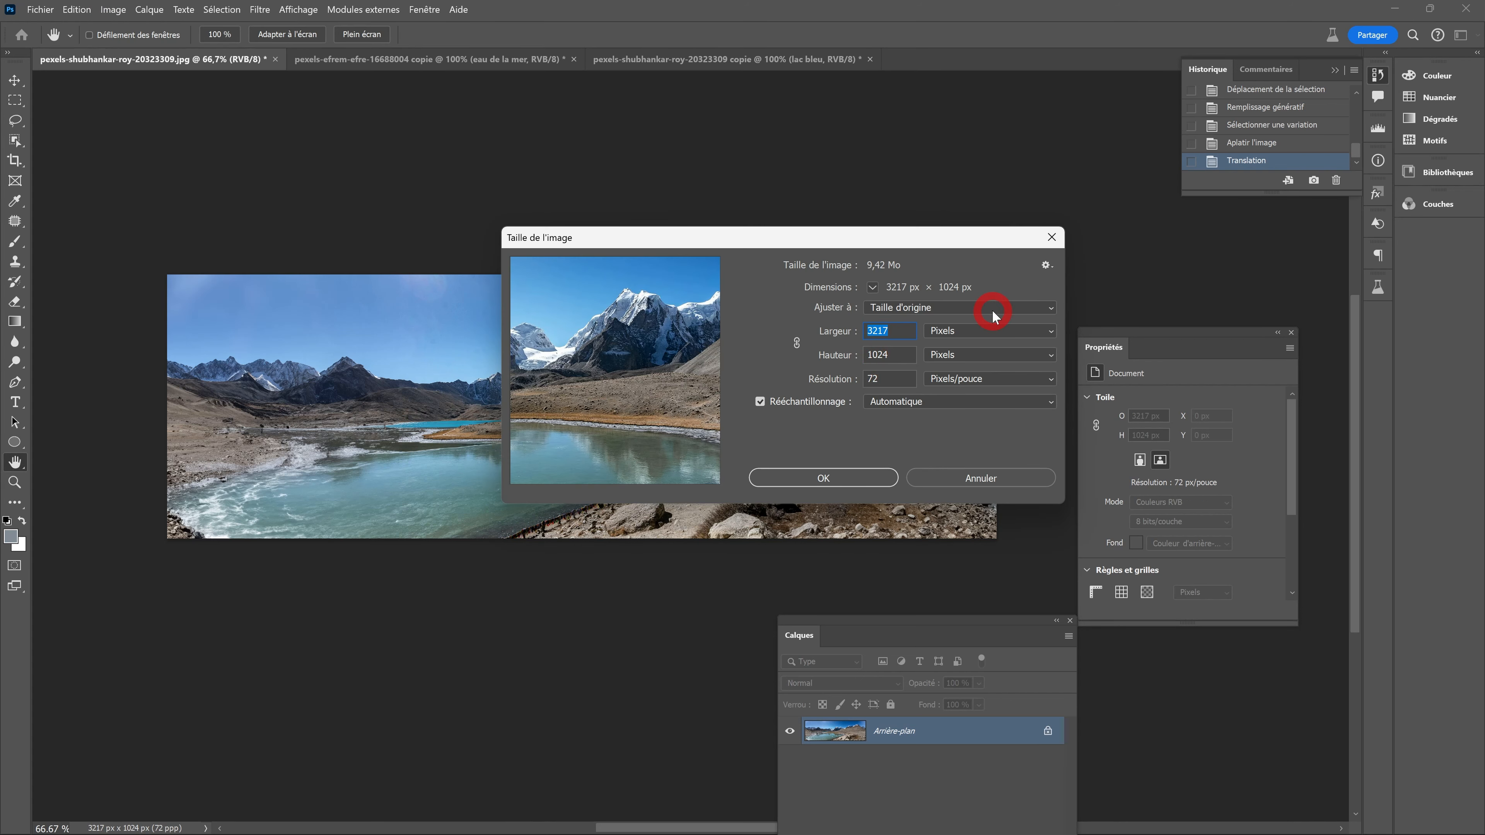
{"action": "type", "text": "1024"}
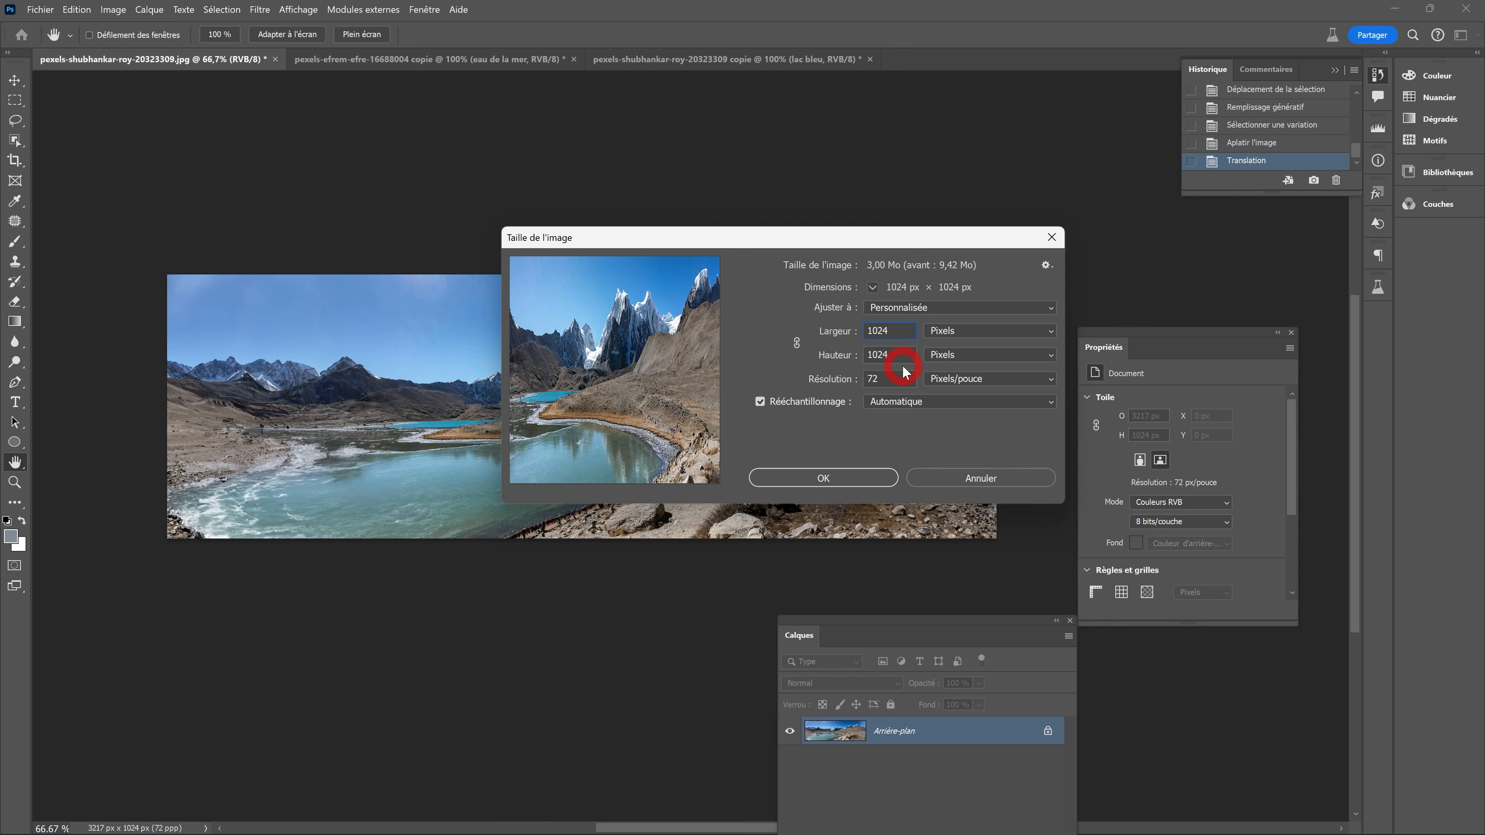
{"action": "left_click", "coordinate": [821, 480]}
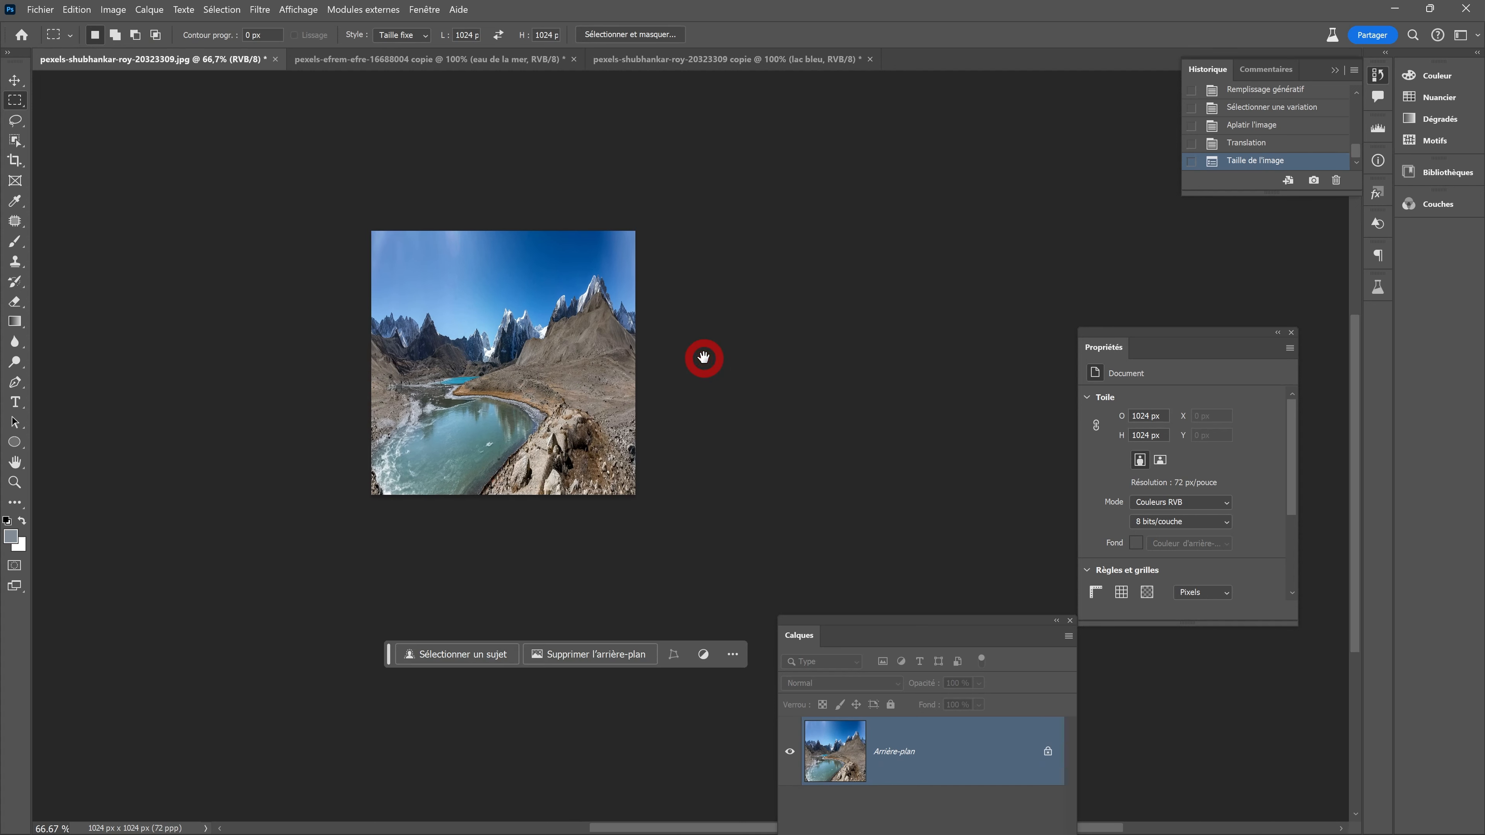
- Rotate the square image by 180°
{"action": "left_click", "coordinate": [123, 15]}
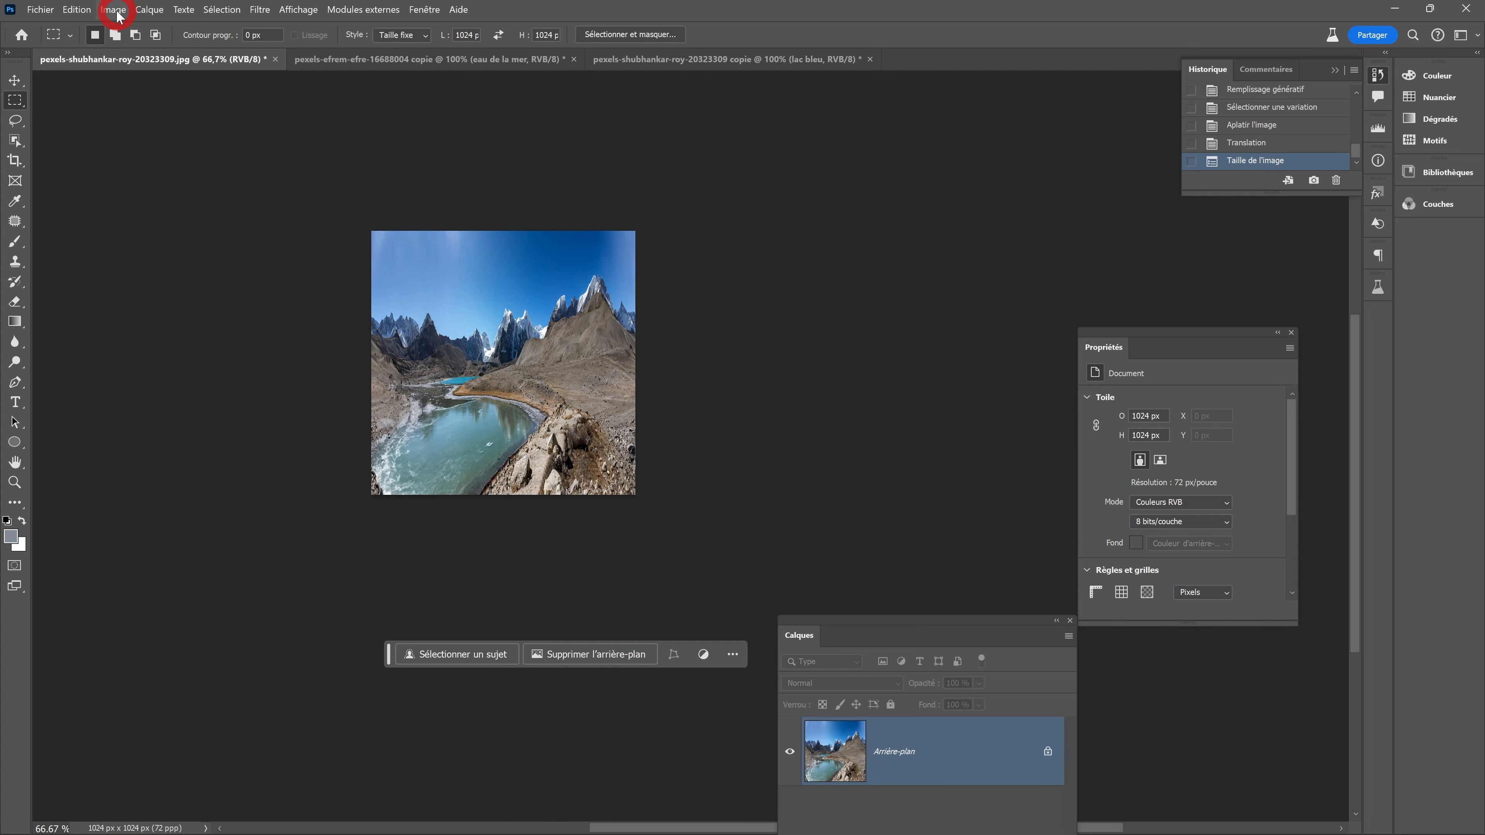
{"action": "mouse_move", "coordinate": [134, 142]}
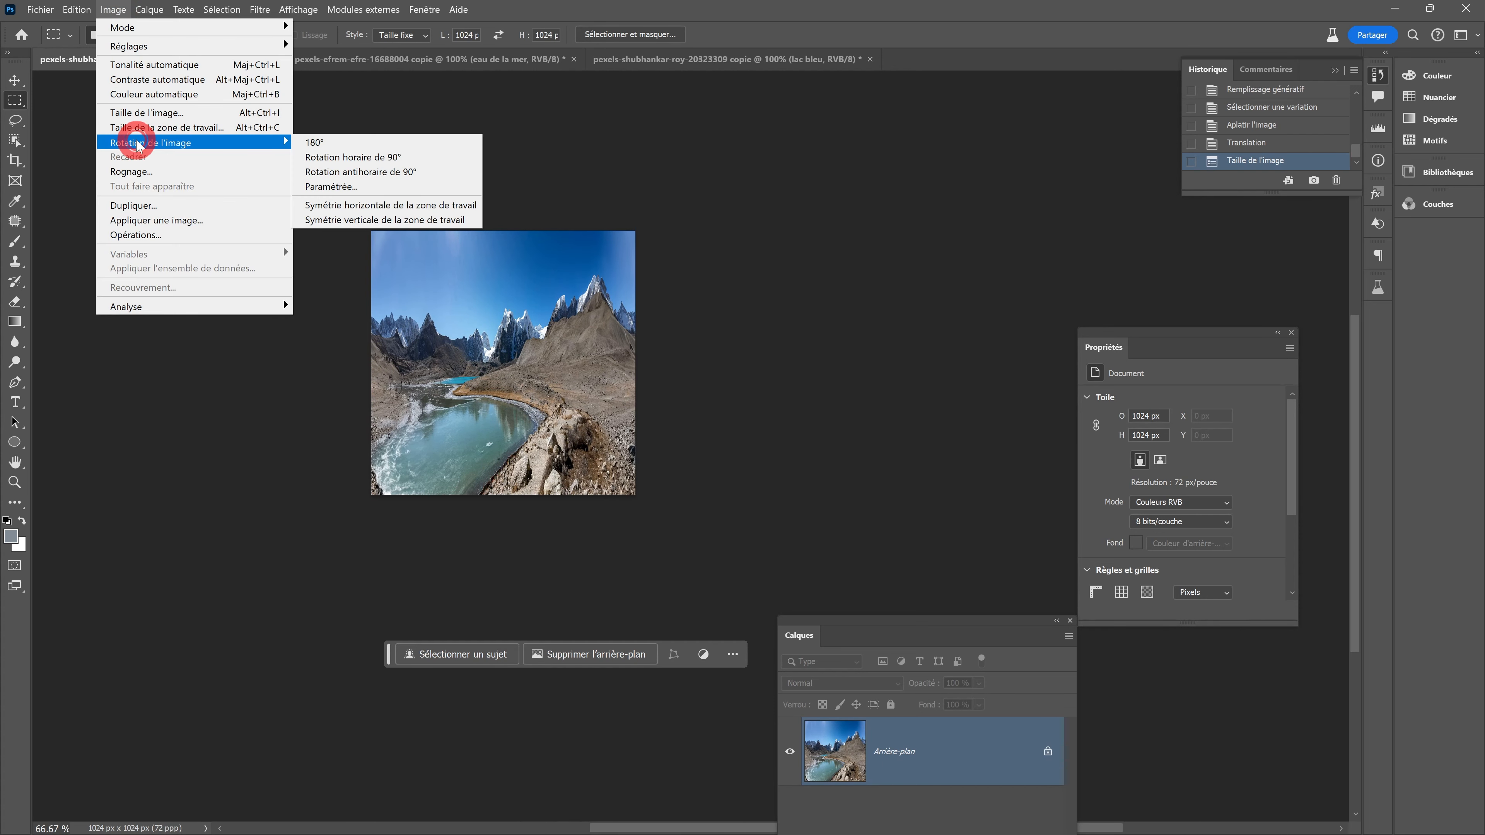
{"action": "left_click", "coordinate": [341, 147]}
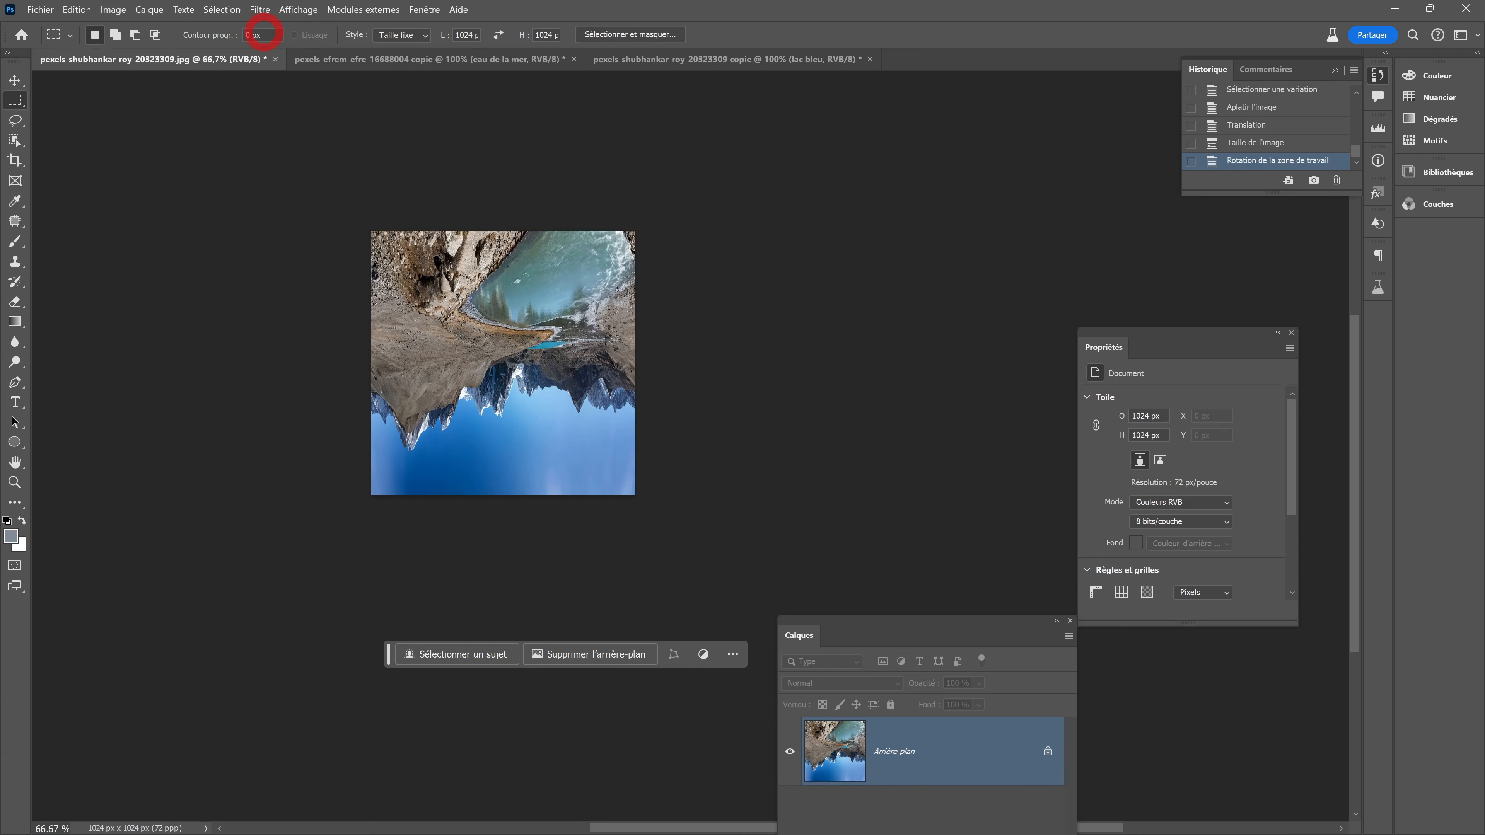
- Apply the Polar Coordinates filter to the upside-down image and inspect the resulting little planet up close
{"action": "left_click", "coordinate": [259, 10]}
{"action": "left_click", "coordinate": [289, 45]}
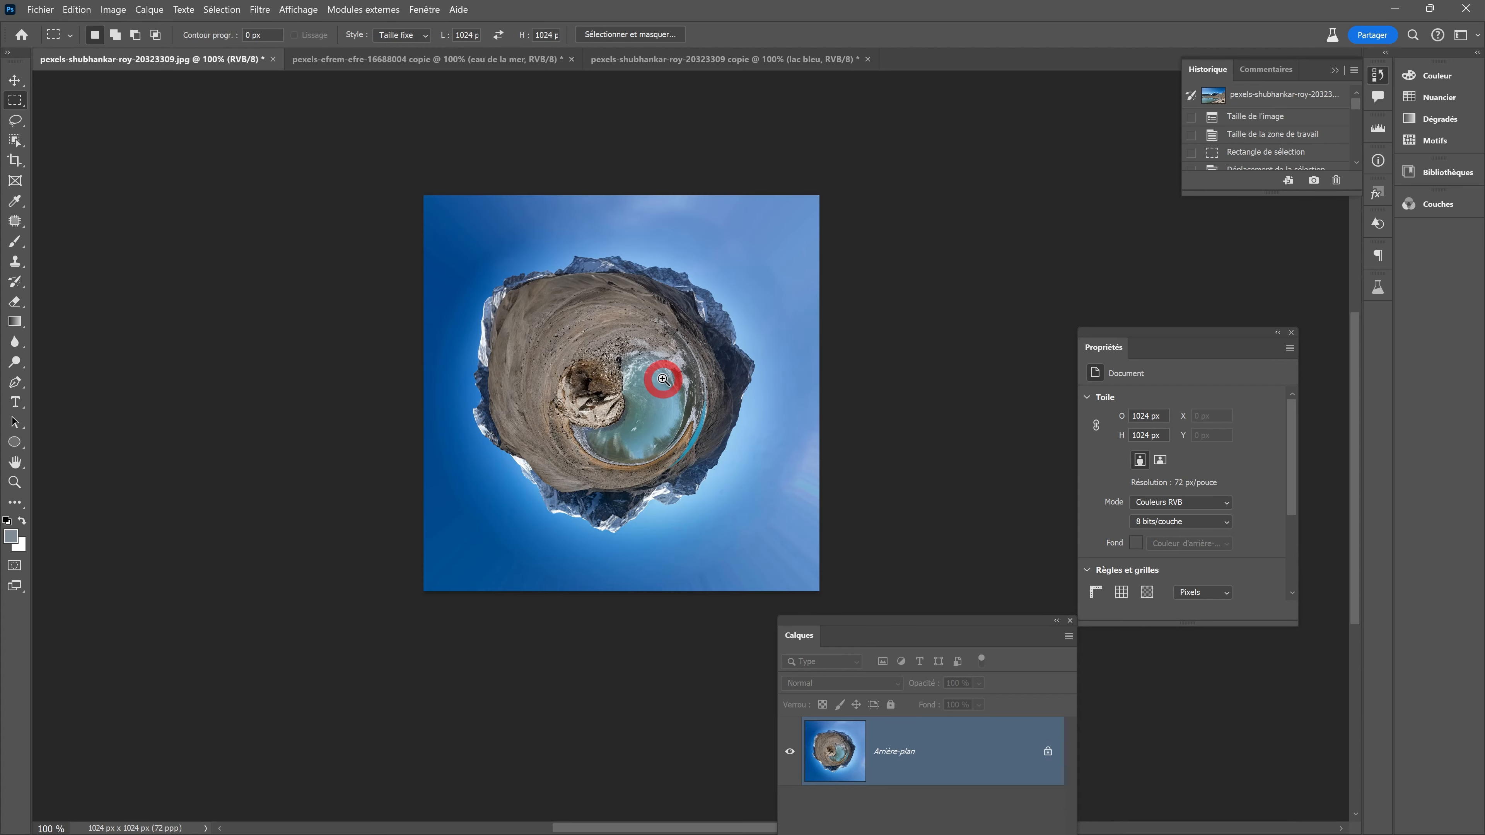
{"action": "left_click", "coordinate": [662, 379], "text": "ctrl"}
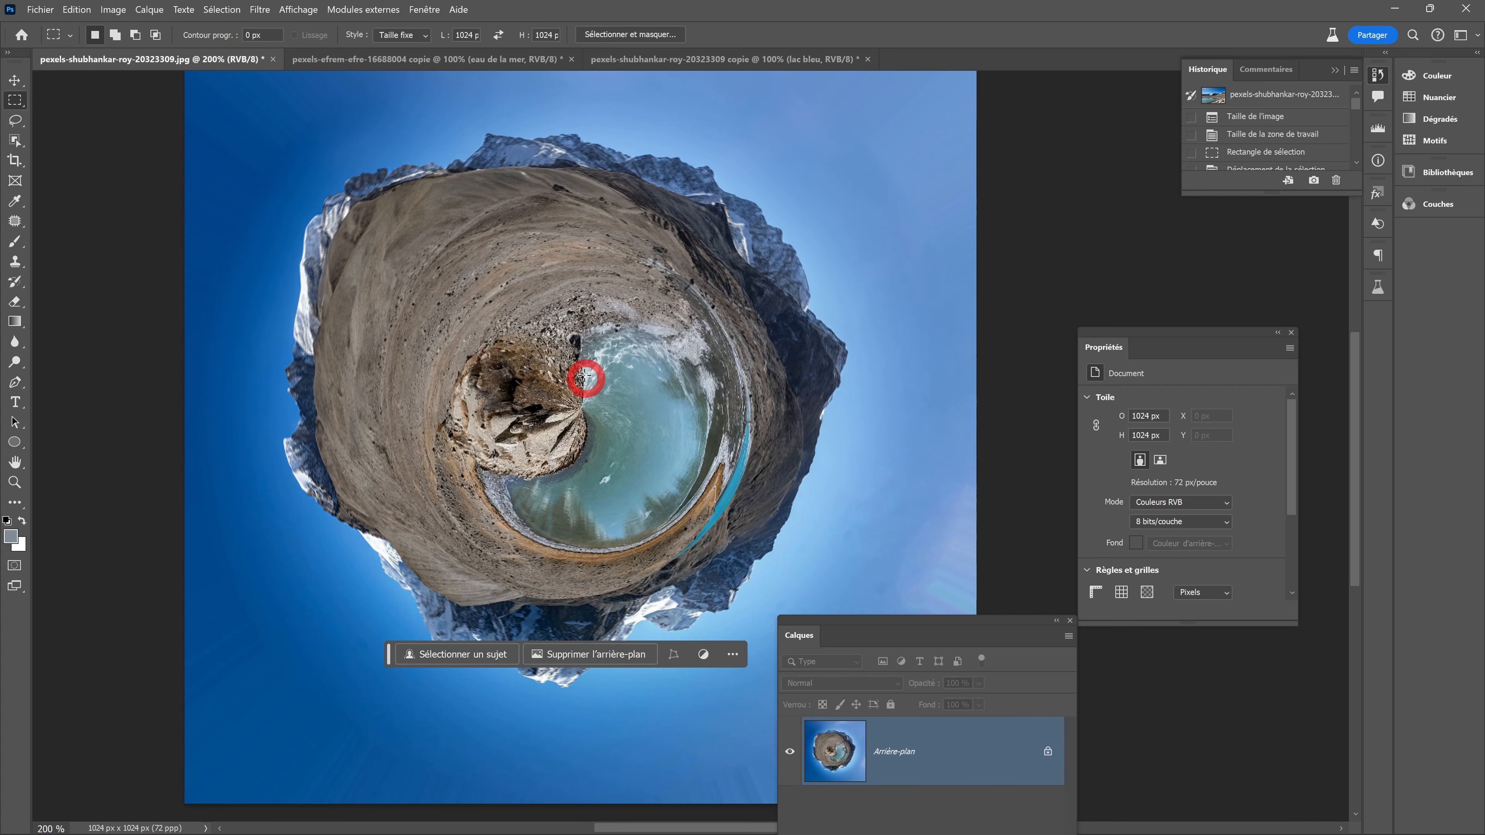
{"action": "left_click_drag", "start_coordinate": [636, 369], "coordinate": [626, 354]}
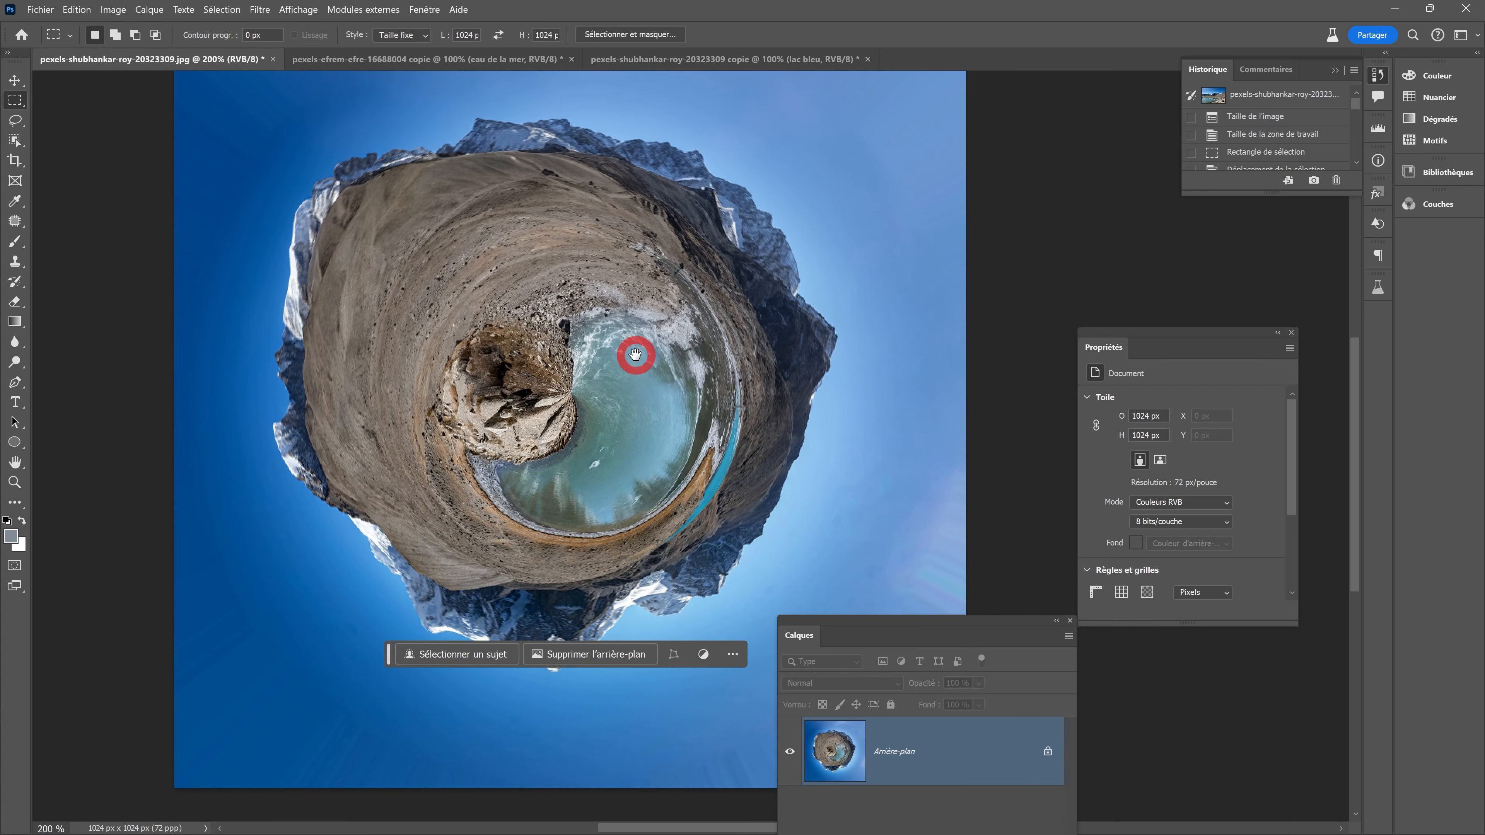
{"action": "key", "text": "ctrl+1"}
- Turn the whole little planet image upside down with a 180° canvas rotation
{"action": "left_click", "coordinate": [113, 9]}
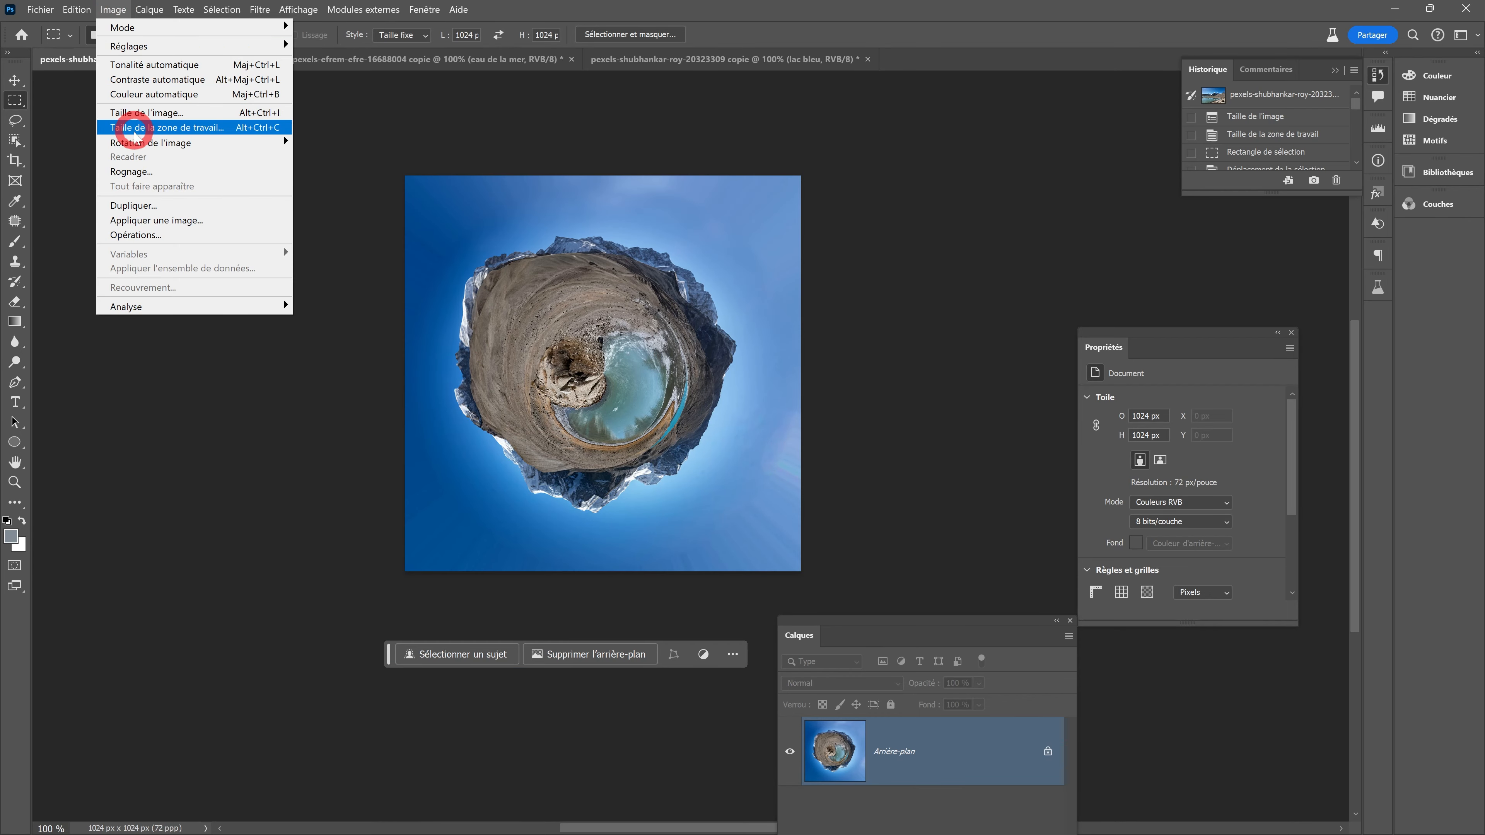
{"action": "mouse_move", "coordinate": [129, 143]}
{"action": "left_click", "coordinate": [338, 147]}
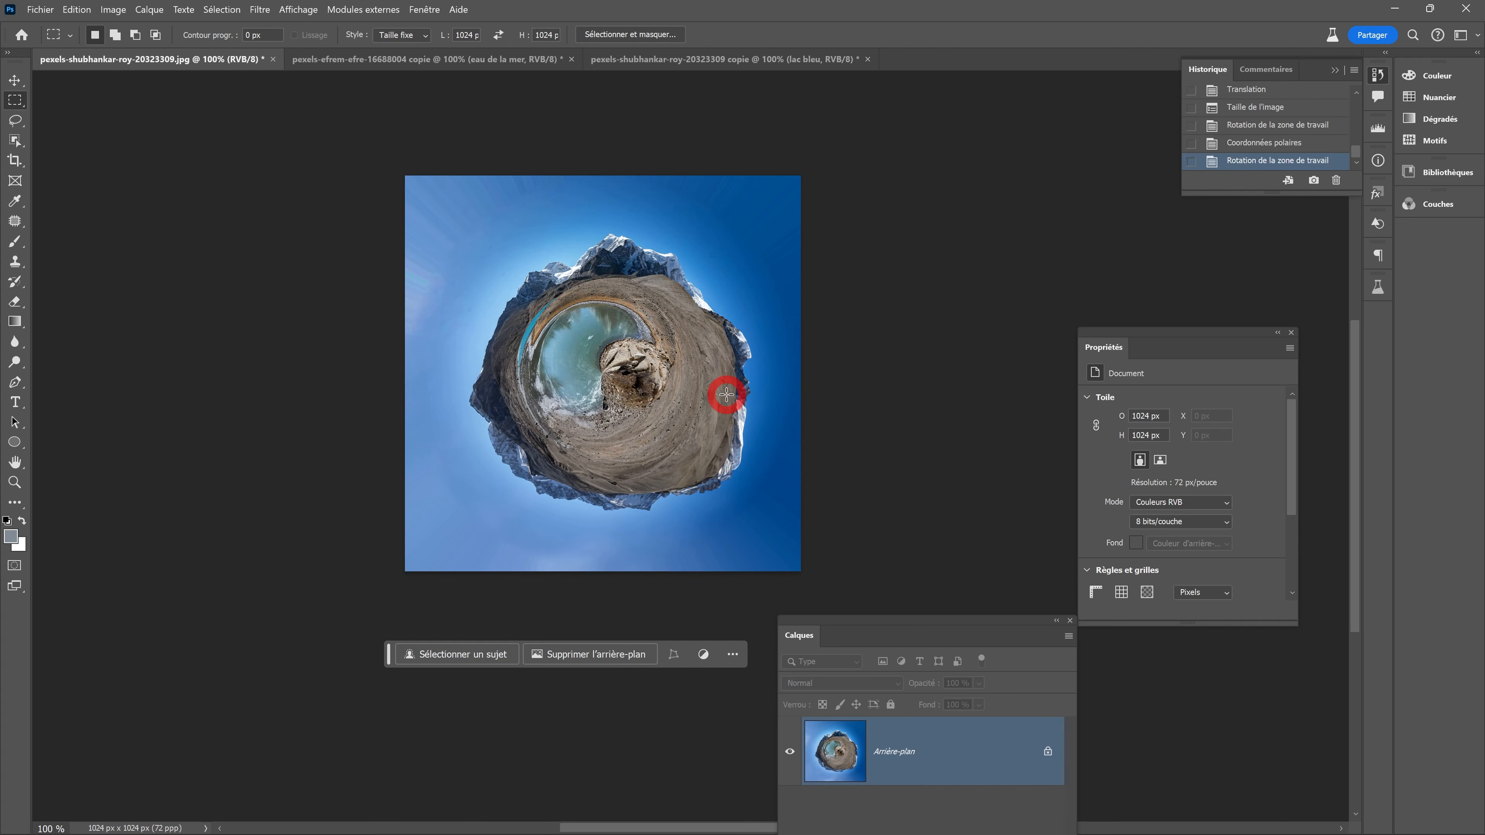
- Select the low mountain edge on the planet's upper right with the Lasso, following a jagged outline out into the sky
{"action": "scroll", "coordinate": [708, 365], "scroll_direction": "up", "scroll_amount": 1}
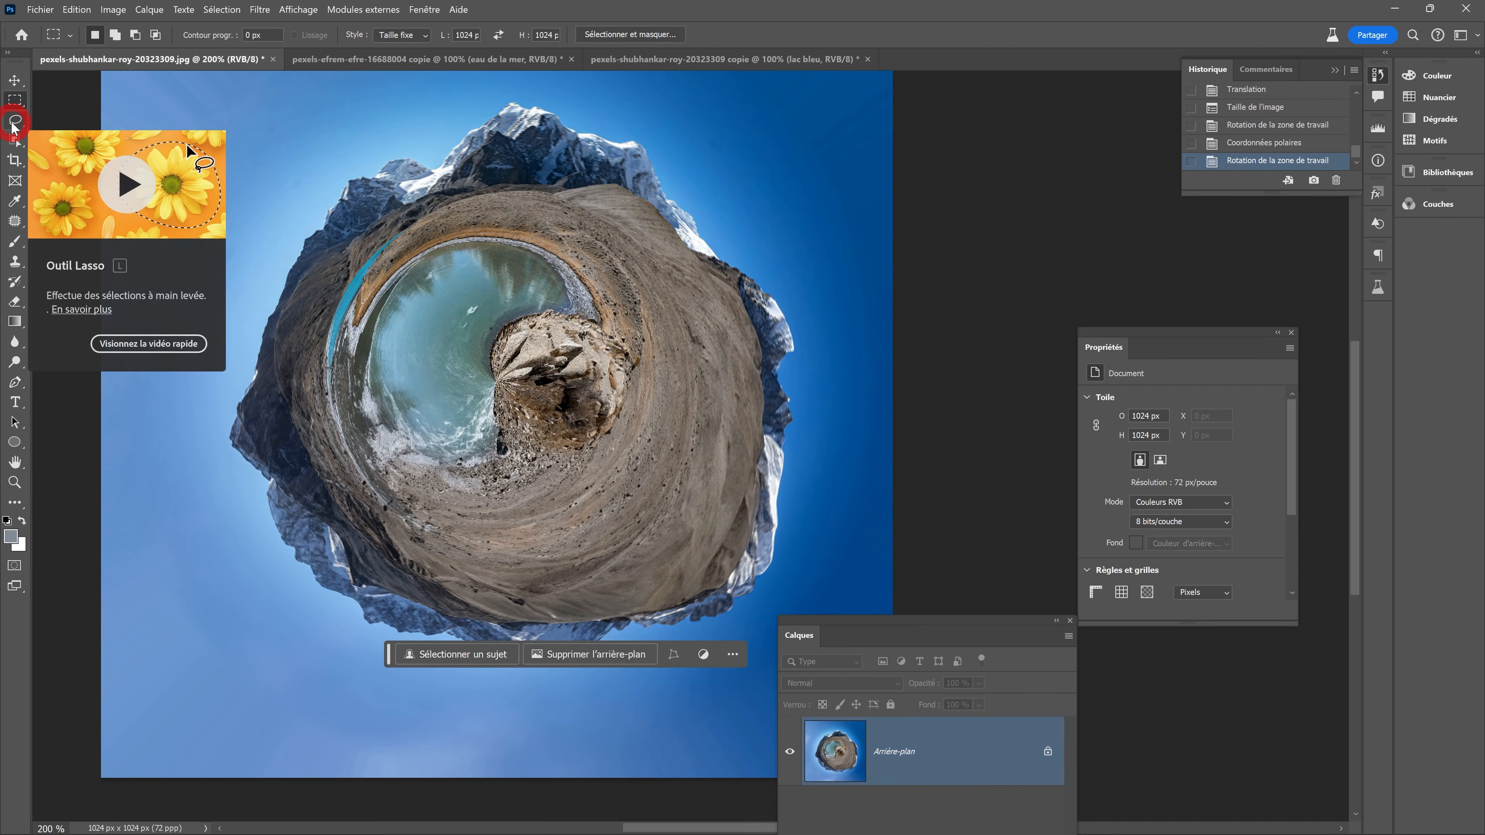
{"action": "left_click", "coordinate": [15, 120]}
{"action": "mouse_move", "coordinate": [653, 206]}
{"action": "left_mouse_down"}
{"action": "mouse_move", "coordinate": [729, 221]}
{"action": "mouse_move", "coordinate": [792, 275]}
{"action": "left_mouse_up"}
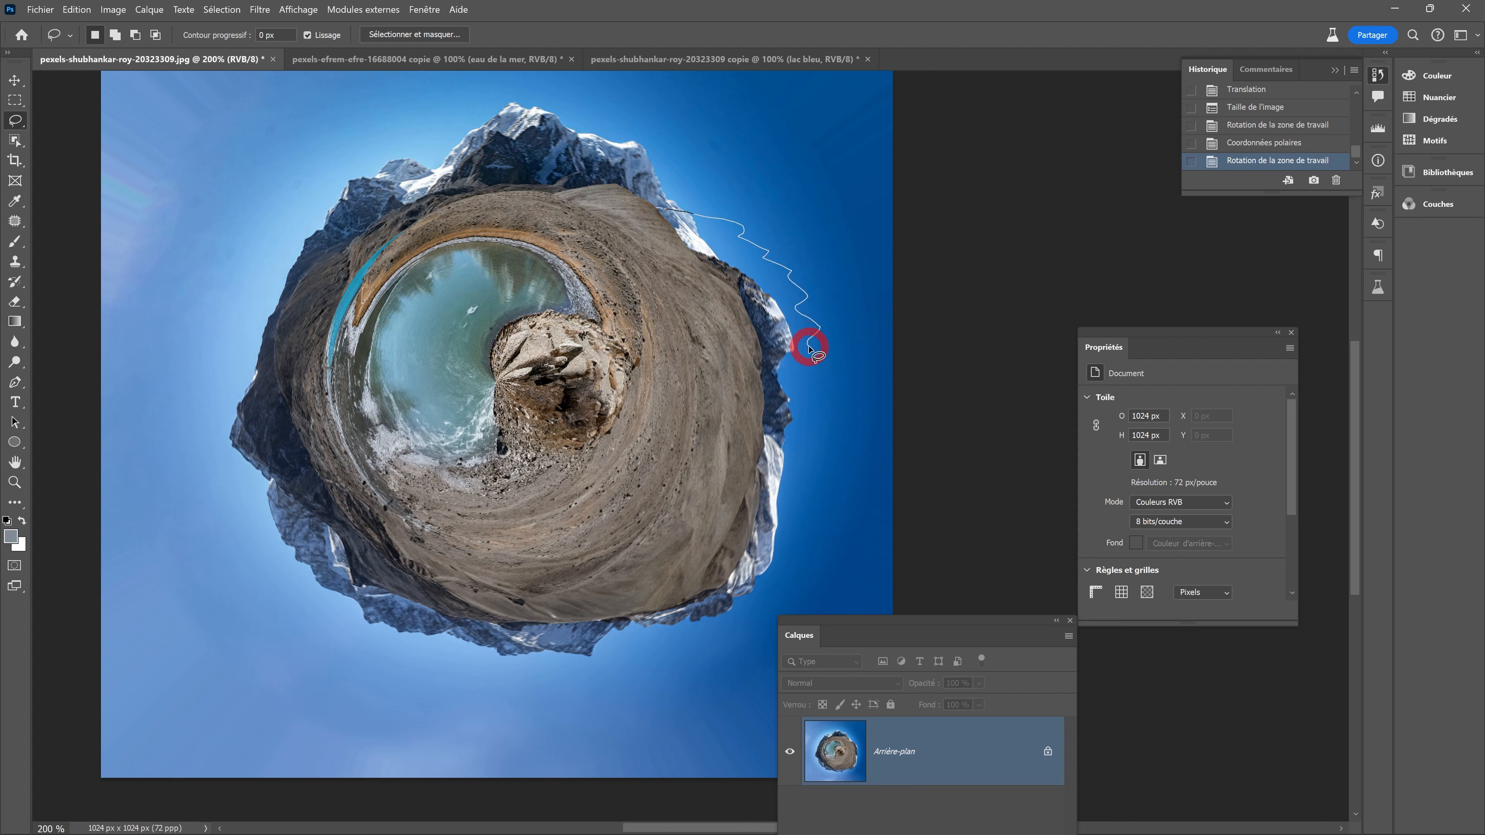
{"action": "mouse_move", "coordinate": [806, 440]}
{"action": "left_mouse_down"}
{"action": "mouse_move", "coordinate": [759, 472]}
{"action": "mouse_move", "coordinate": [767, 484]}
{"action": "mouse_move", "coordinate": [720, 300]}
{"action": "mouse_move", "coordinate": [653, 206]}
{"action": "left_mouse_up"}
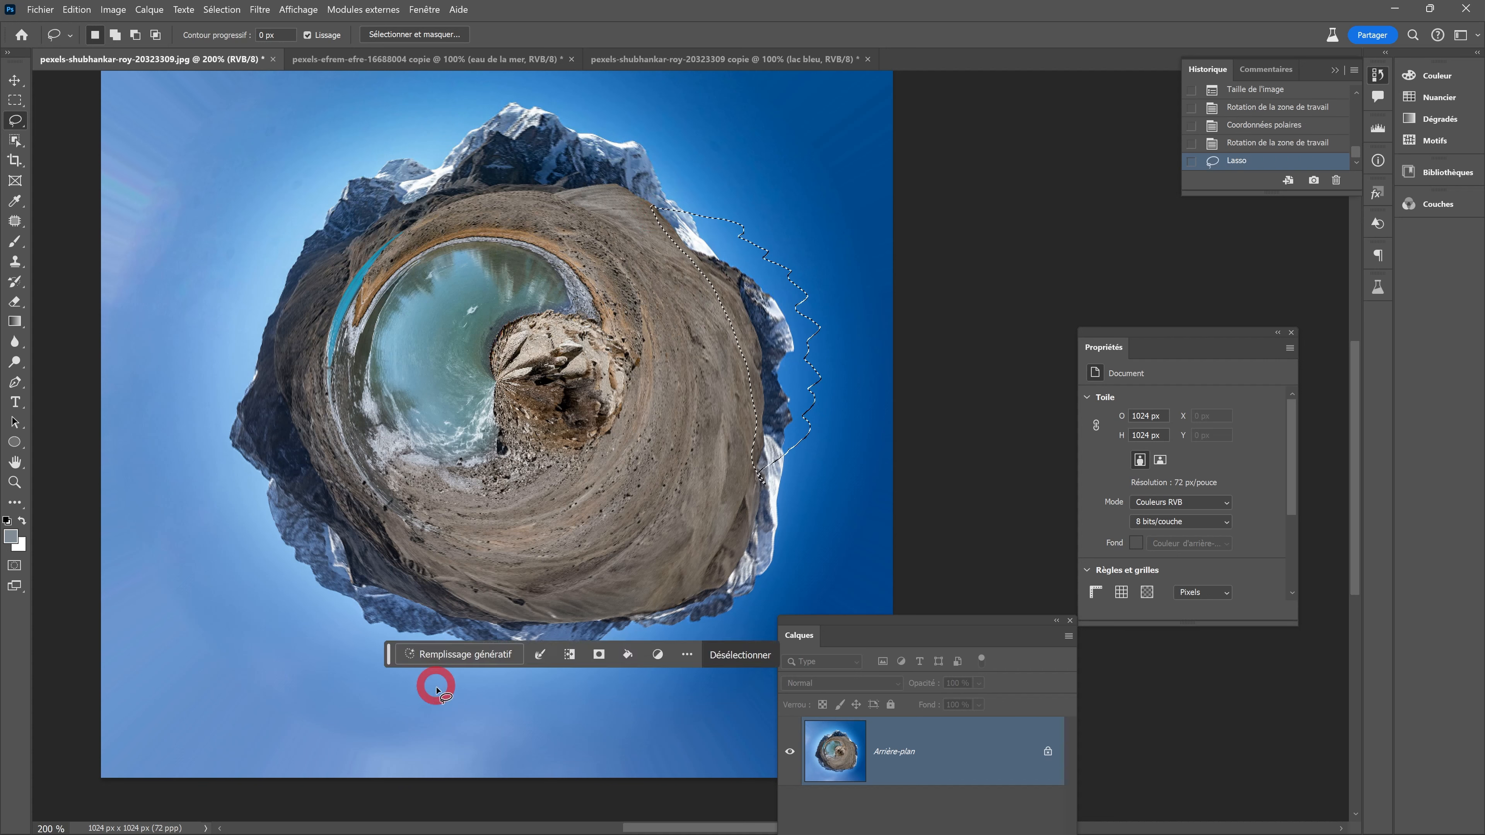
- Fill the lassoed edge using Generative Fill with the prompt "une montagne avec de la neige" and keep the first variation
{"action": "left_click", "coordinate": [433, 660]}
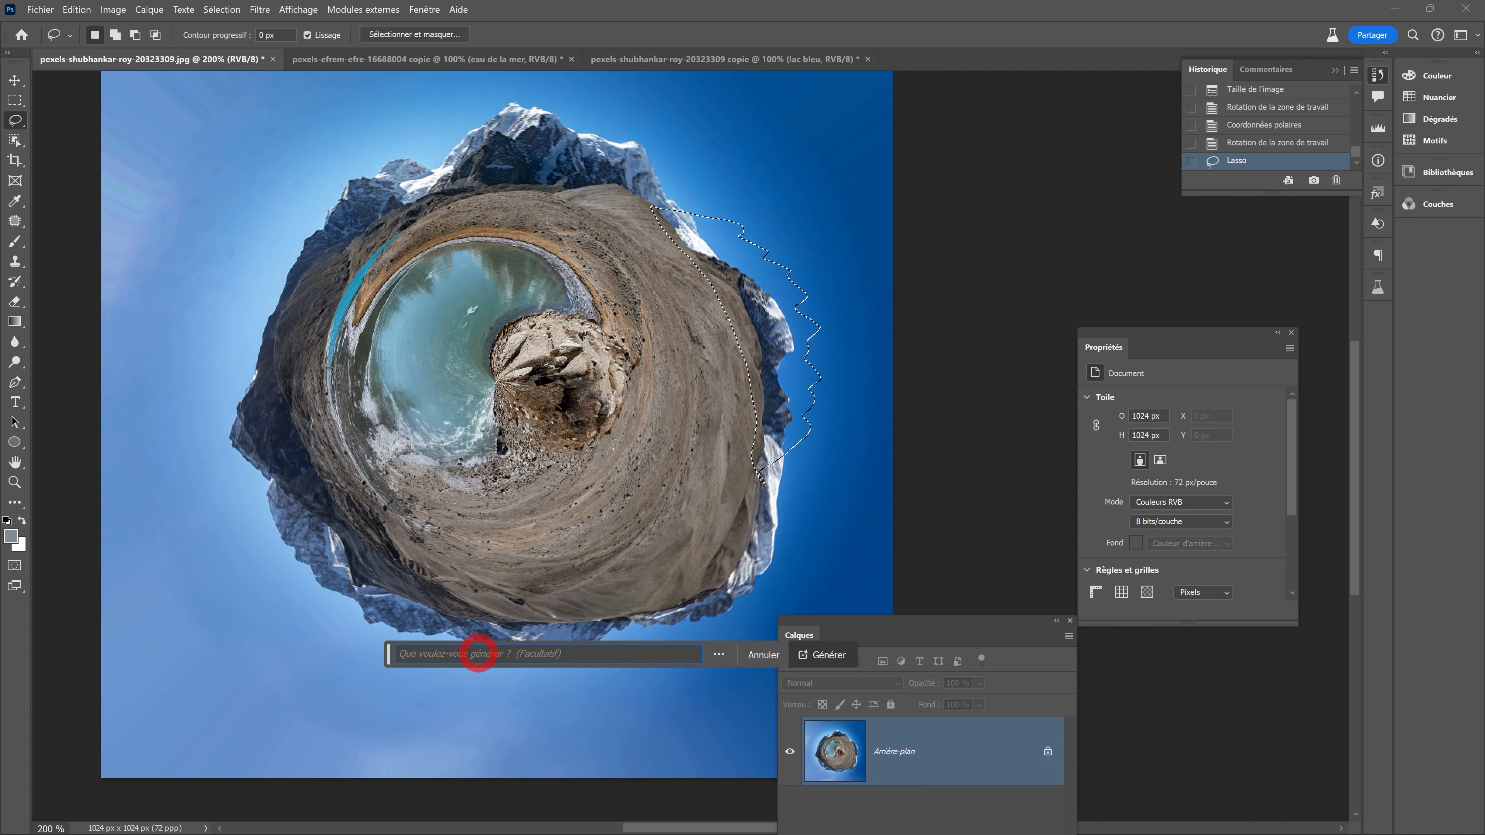
{"action": "type", "text": "u"}
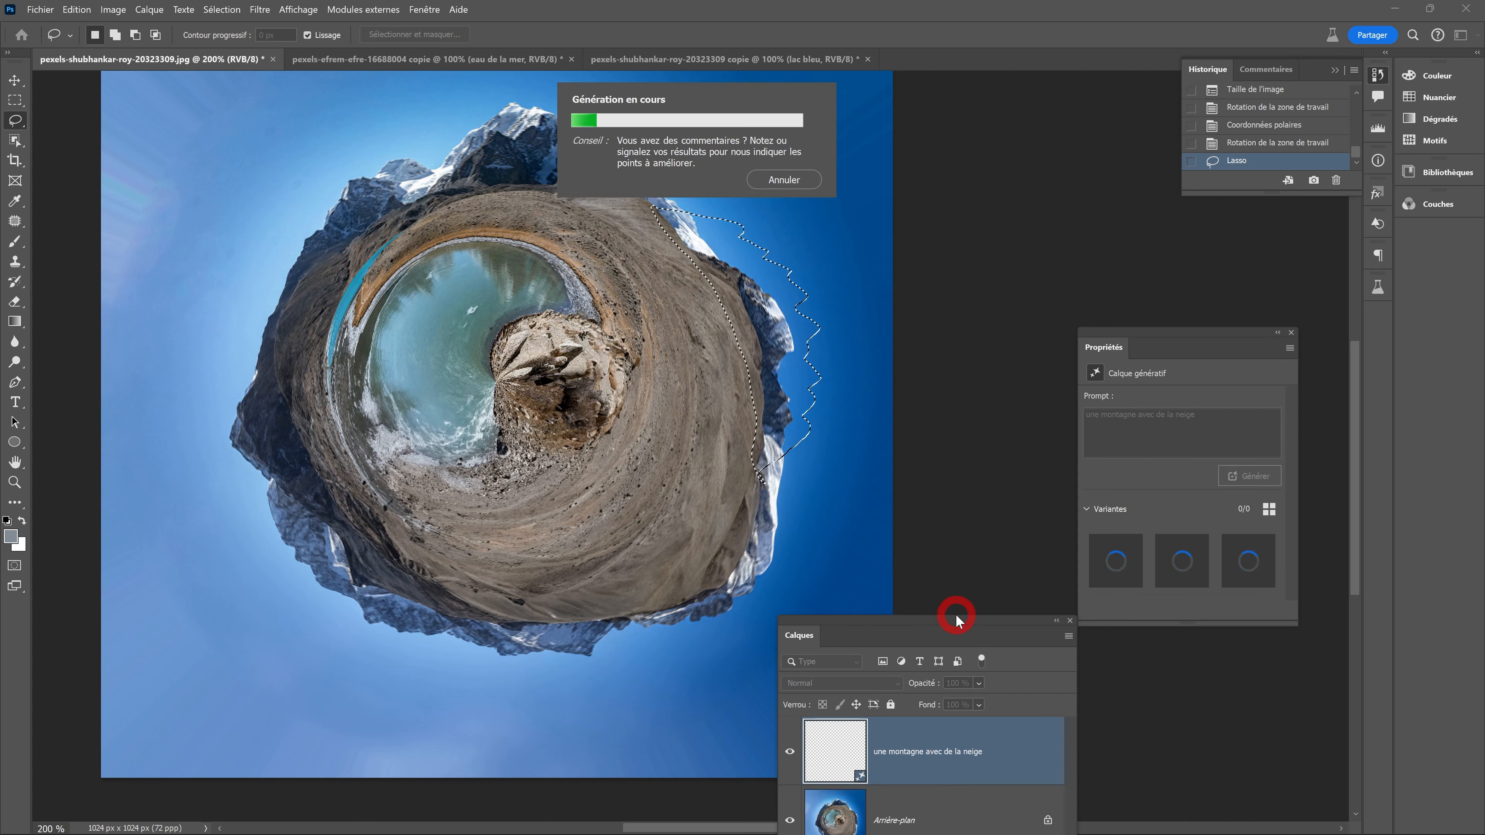
{"action": "left_click_drag", "start_coordinate": [957, 617], "coordinate": [1154, 648]}
{"action": "left_click", "coordinate": [1143, 574]}
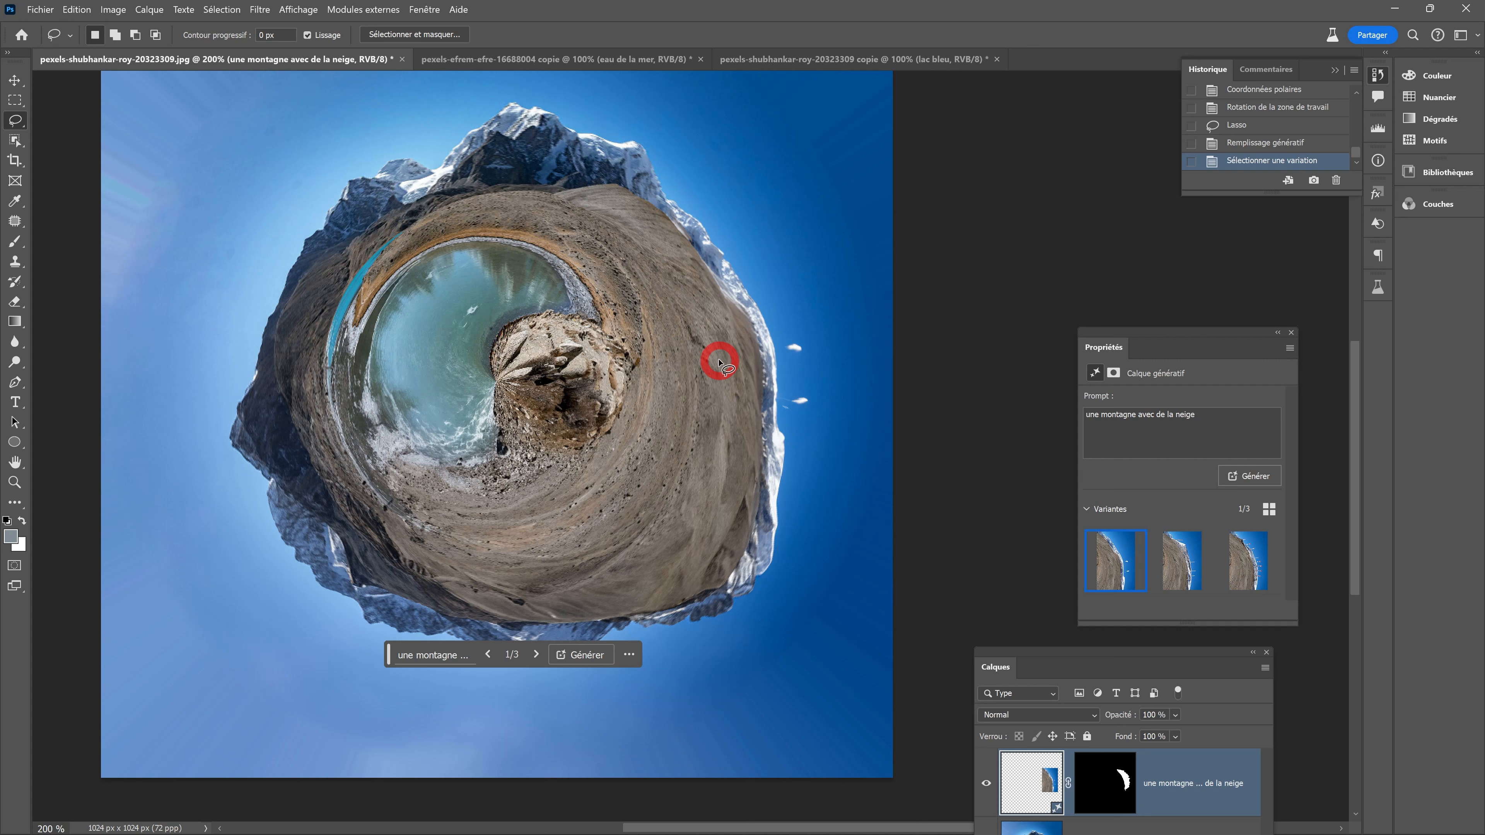
- Lasso a larger jagged area around the planet's upper-right edge and fill it using Generative Fill with the prompt "montagne enneigée"
{"action": "left_click_drag", "start_coordinate": [622, 180], "coordinate": [740, 146]}
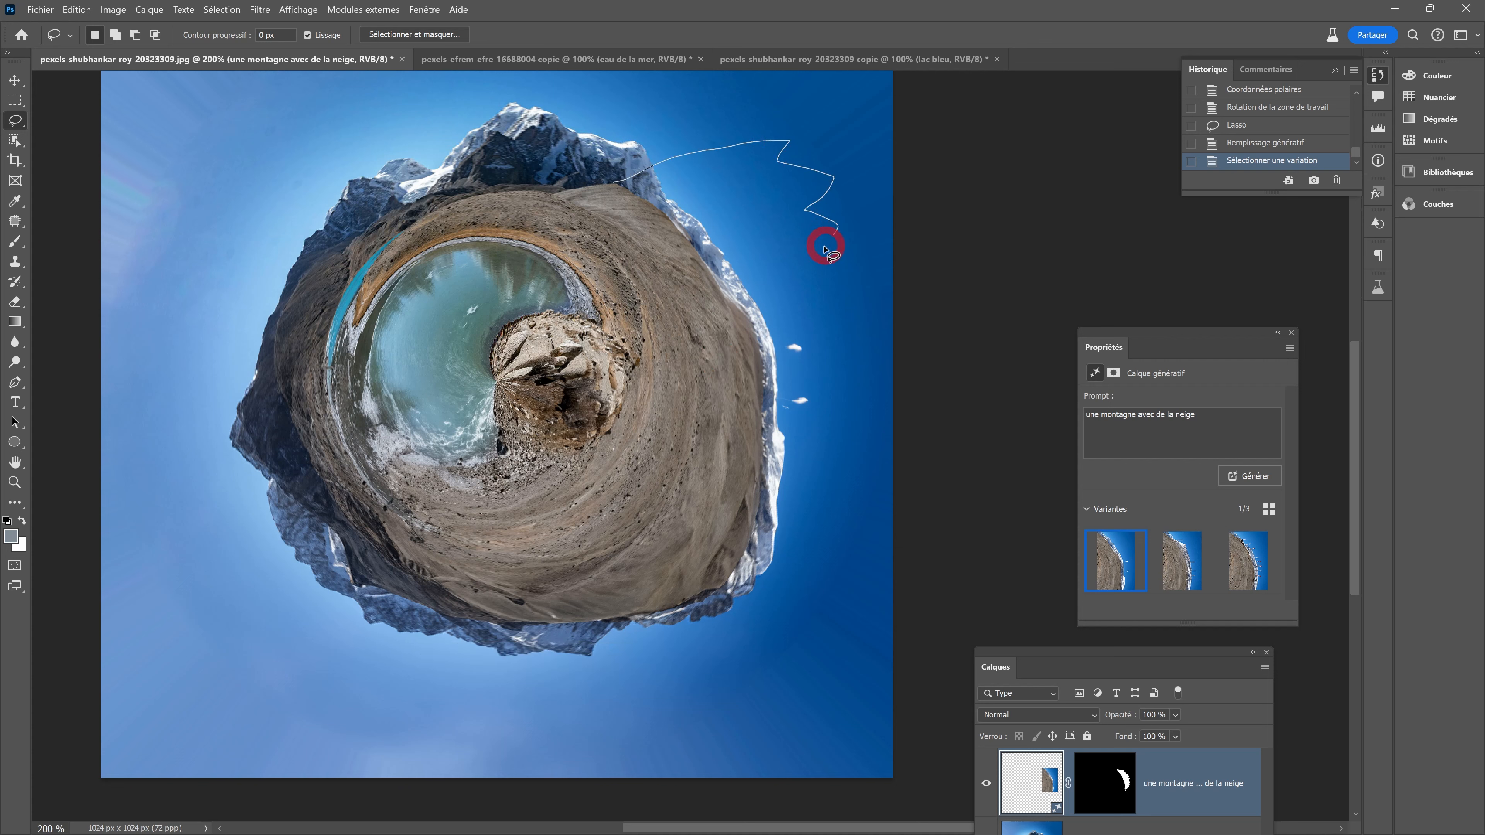
{"action": "mouse_move", "coordinate": [826, 398]}
{"action": "left_mouse_down"}
{"action": "mouse_move", "coordinate": [842, 468]}
{"action": "mouse_move", "coordinate": [791, 496]}
{"action": "mouse_move", "coordinate": [779, 537]}
{"action": "mouse_move", "coordinate": [735, 555]}
{"action": "mouse_move", "coordinate": [720, 503]}
{"action": "mouse_move", "coordinate": [727, 358]}
{"action": "mouse_move", "coordinate": [698, 284]}
{"action": "mouse_move", "coordinate": [602, 185]}
{"action": "left_mouse_up"}
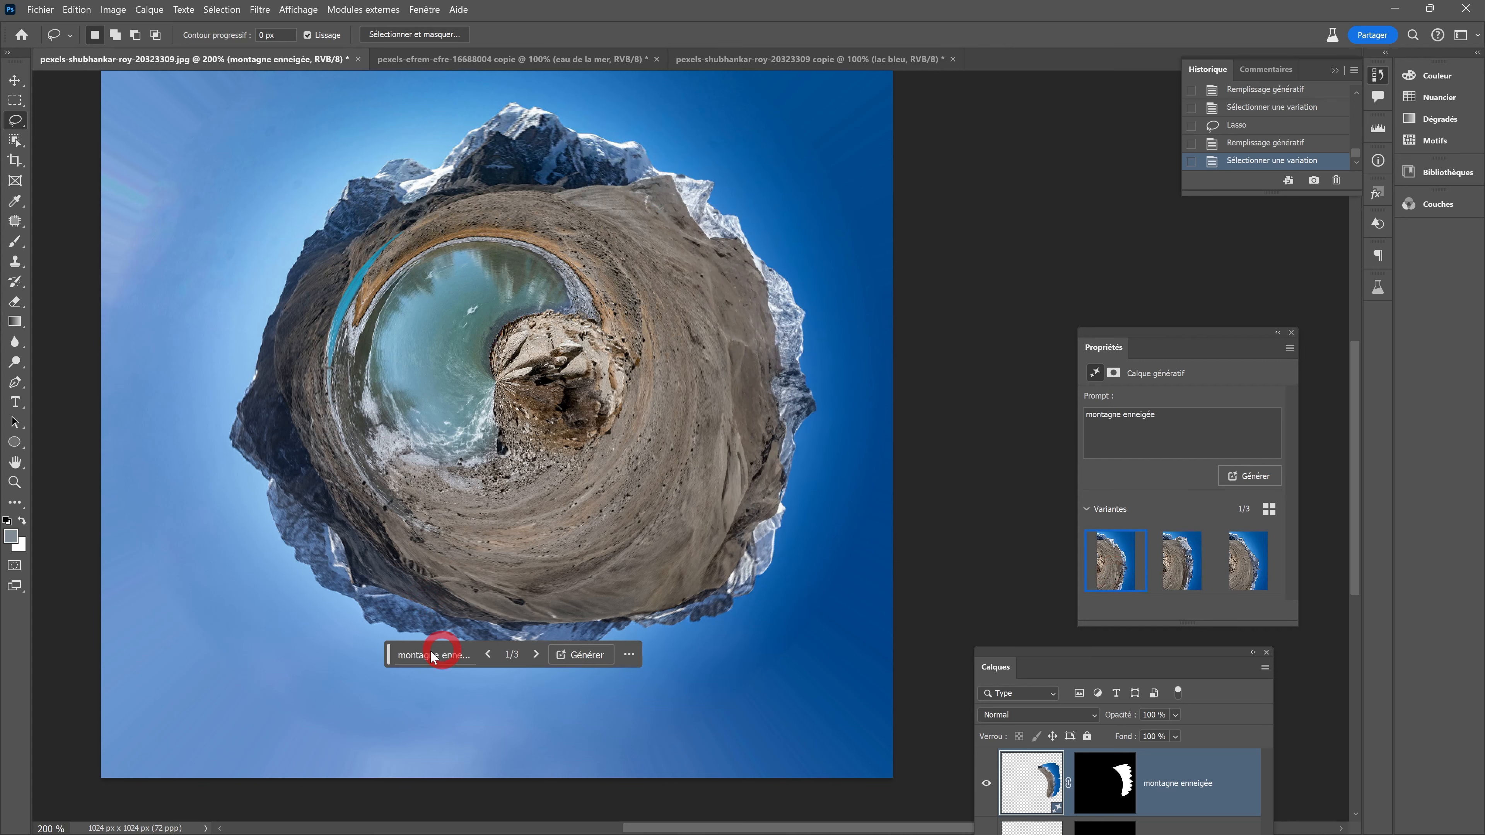
{"action": "left_click_drag", "start_coordinate": [391, 652], "coordinate": [391, 708]}
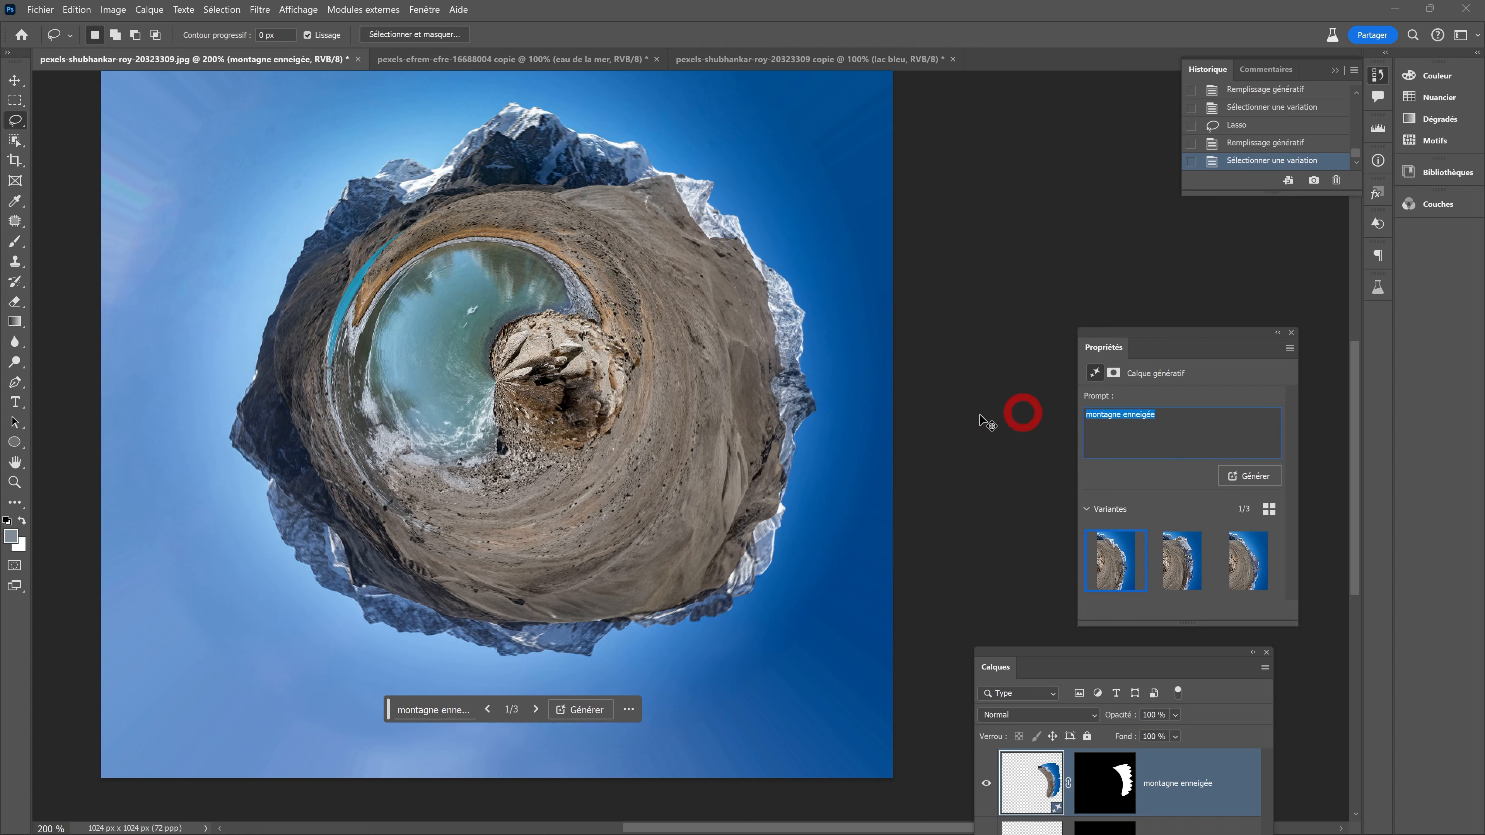
- Fill the lassoed lower edge of the planet using Generative Fill with "montagne enneigée", compare the variations and keep the first one
{"action": "left_click", "coordinate": [639, 497]}
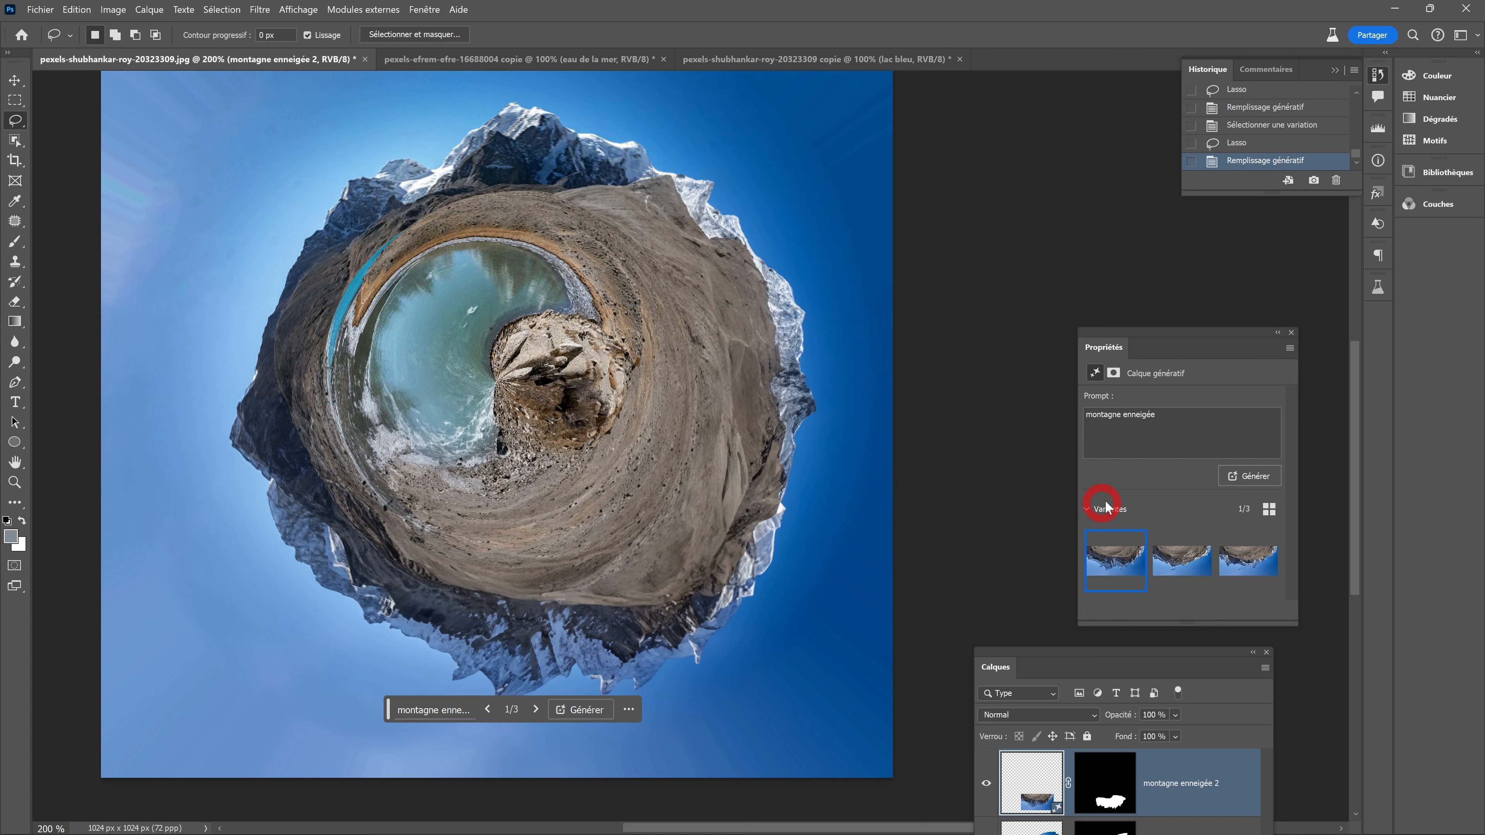
{"action": "left_click", "coordinate": [1244, 555]}
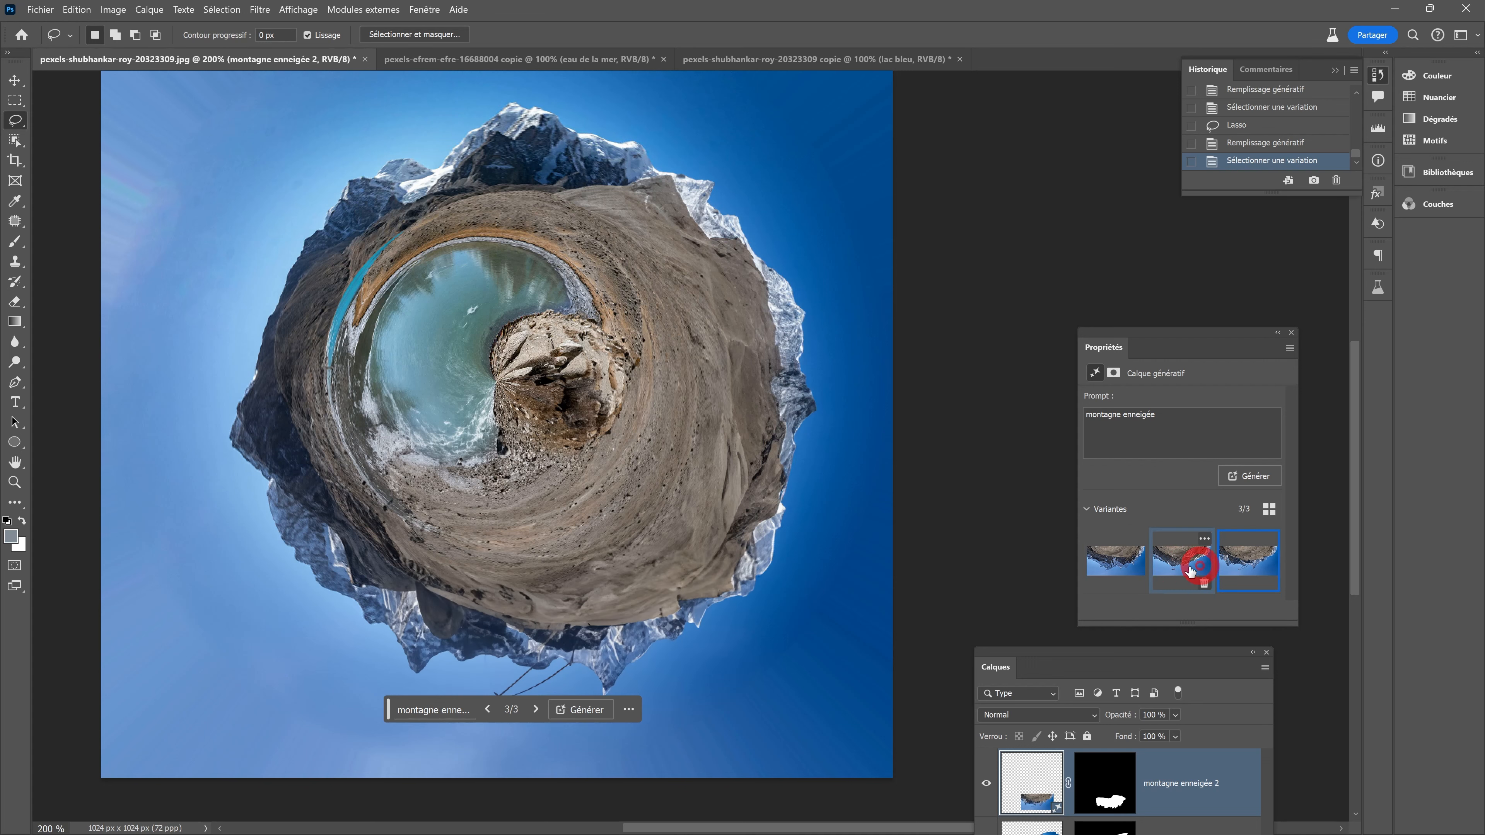
{"action": "left_click", "coordinate": [1121, 576]}
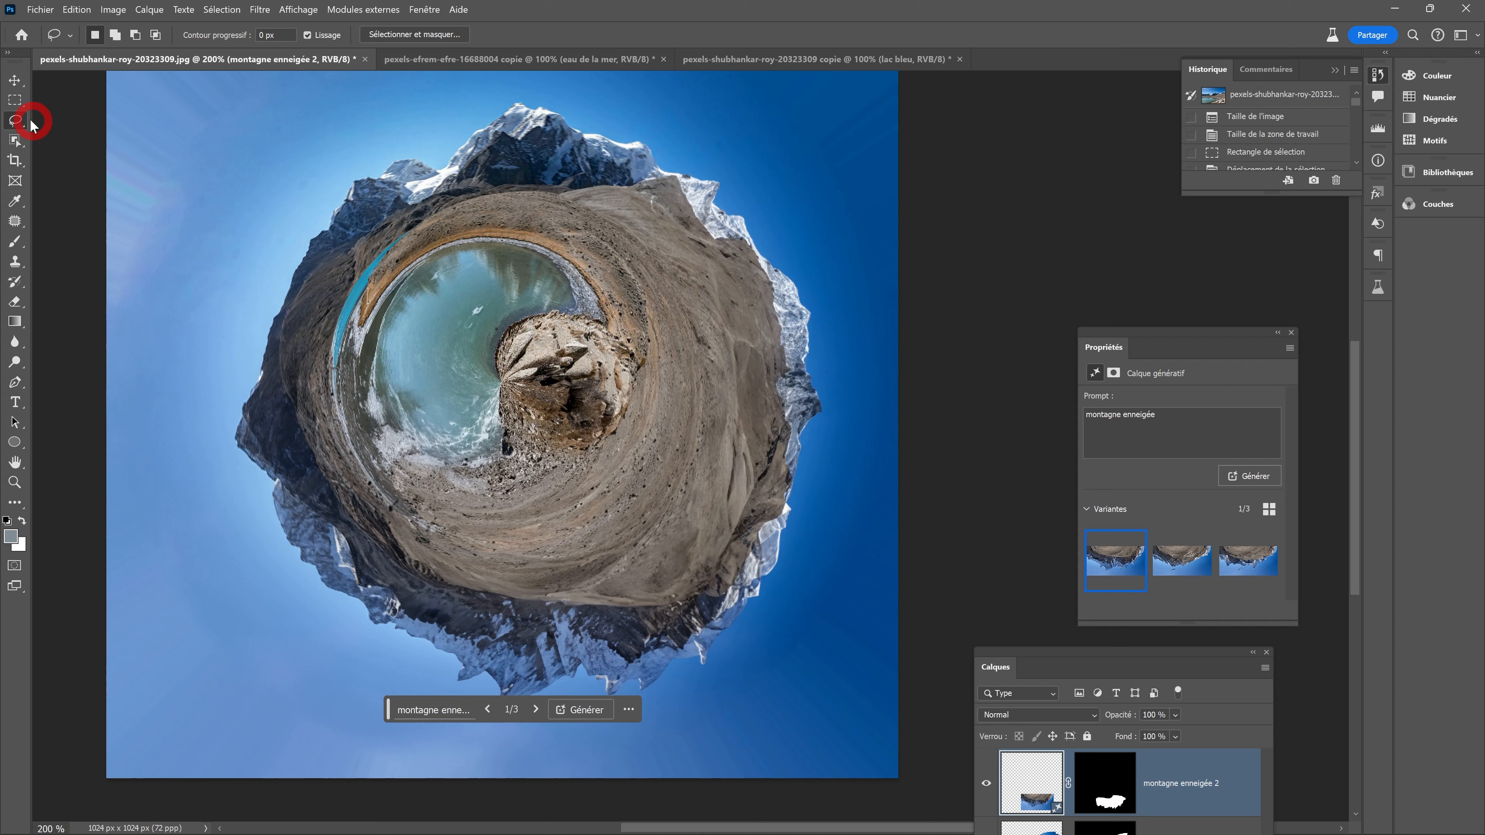
- Select the planet's interior with an elliptical marquee and feather the selection by 25 pixels
{"action": "left_click", "coordinate": [15, 122]}
{"action": "left_click", "coordinate": [17, 106]}
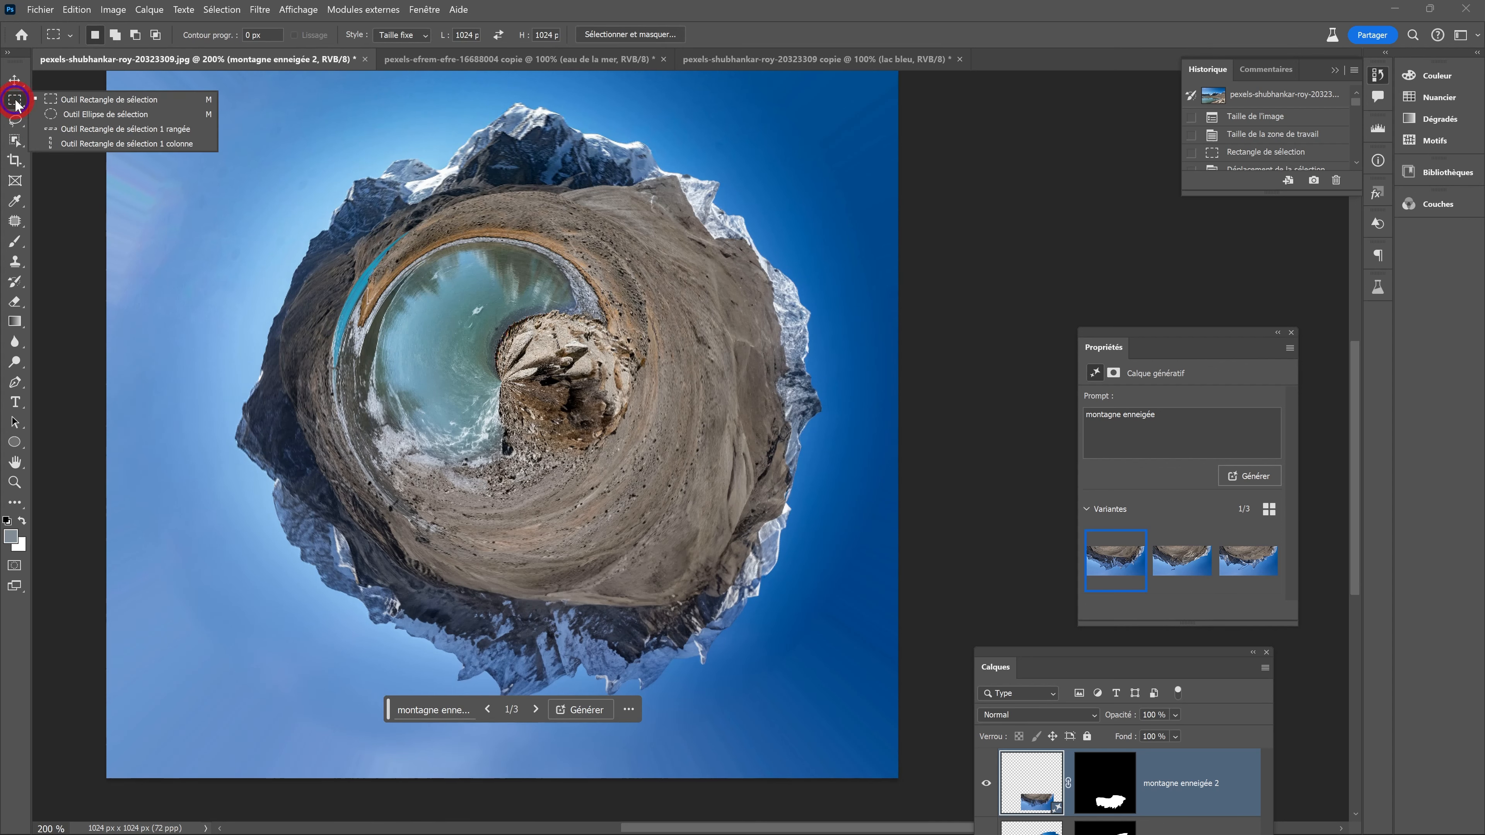
{"action": "left_click", "coordinate": [71, 117]}
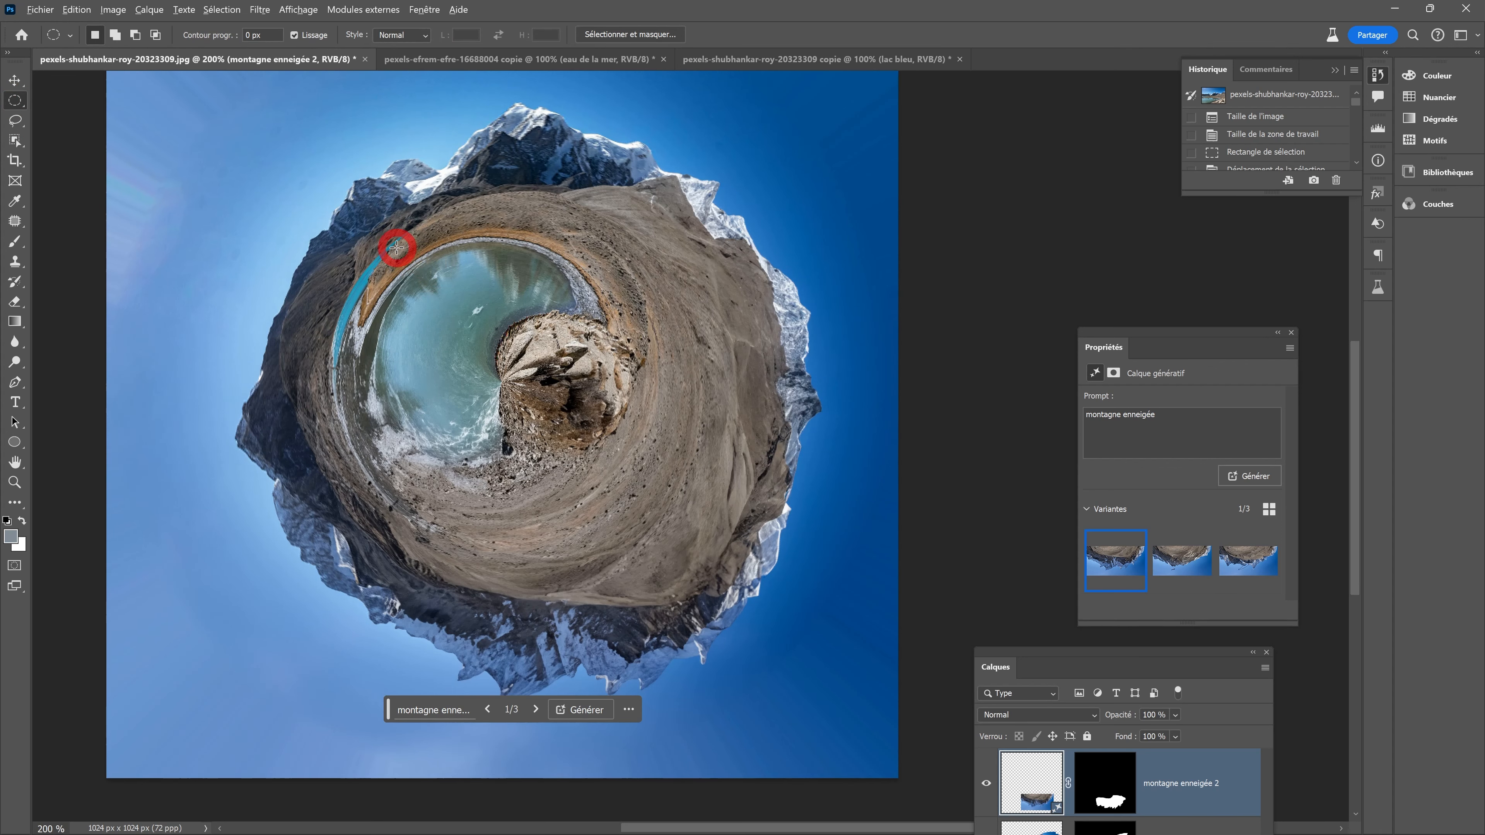
{"action": "left_click_drag", "start_coordinate": [360, 238], "coordinate": [746, 636]}
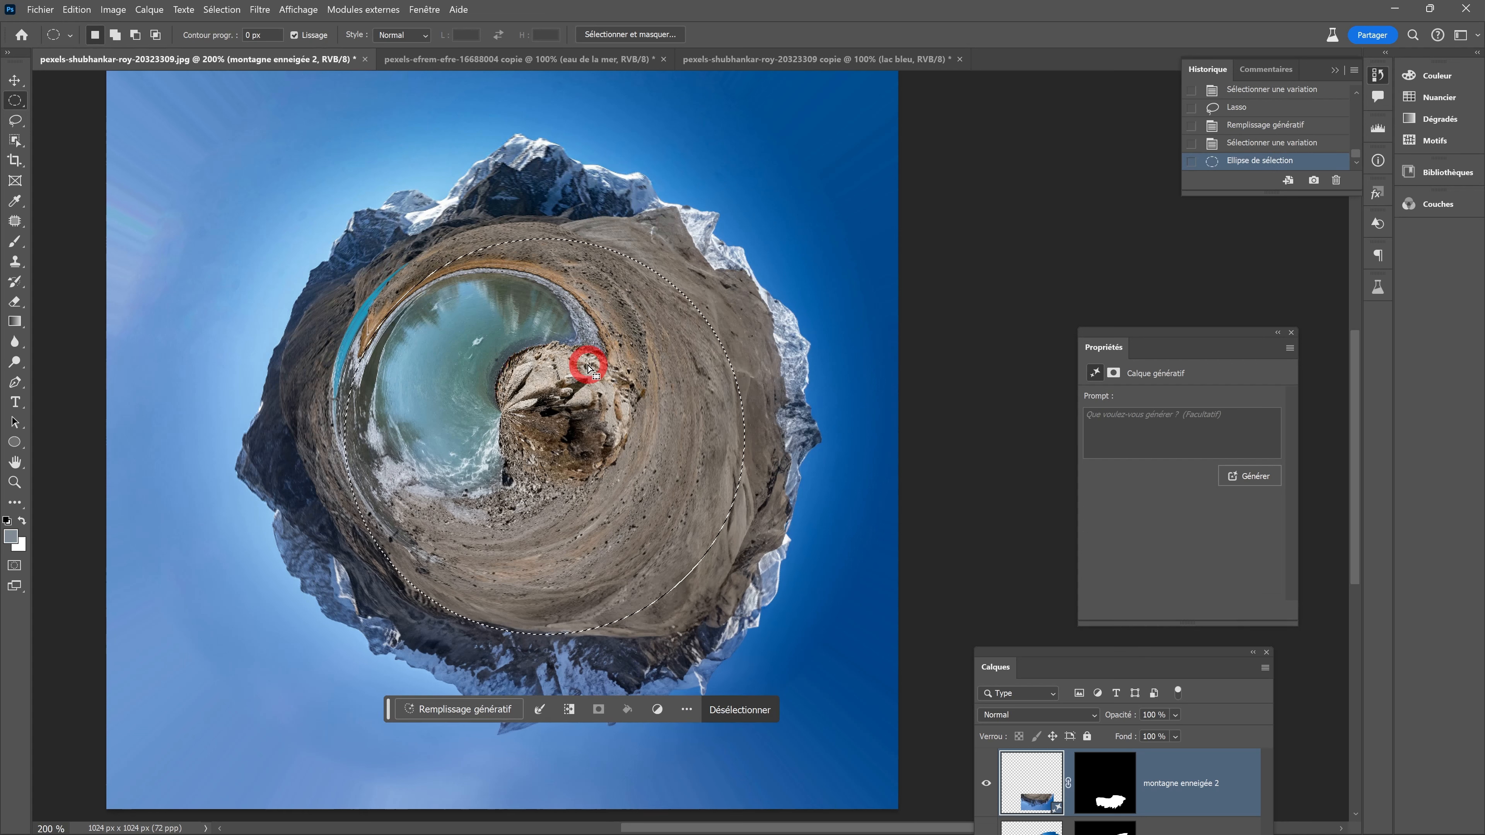
{"action": "left_click", "coordinate": [221, 9]}
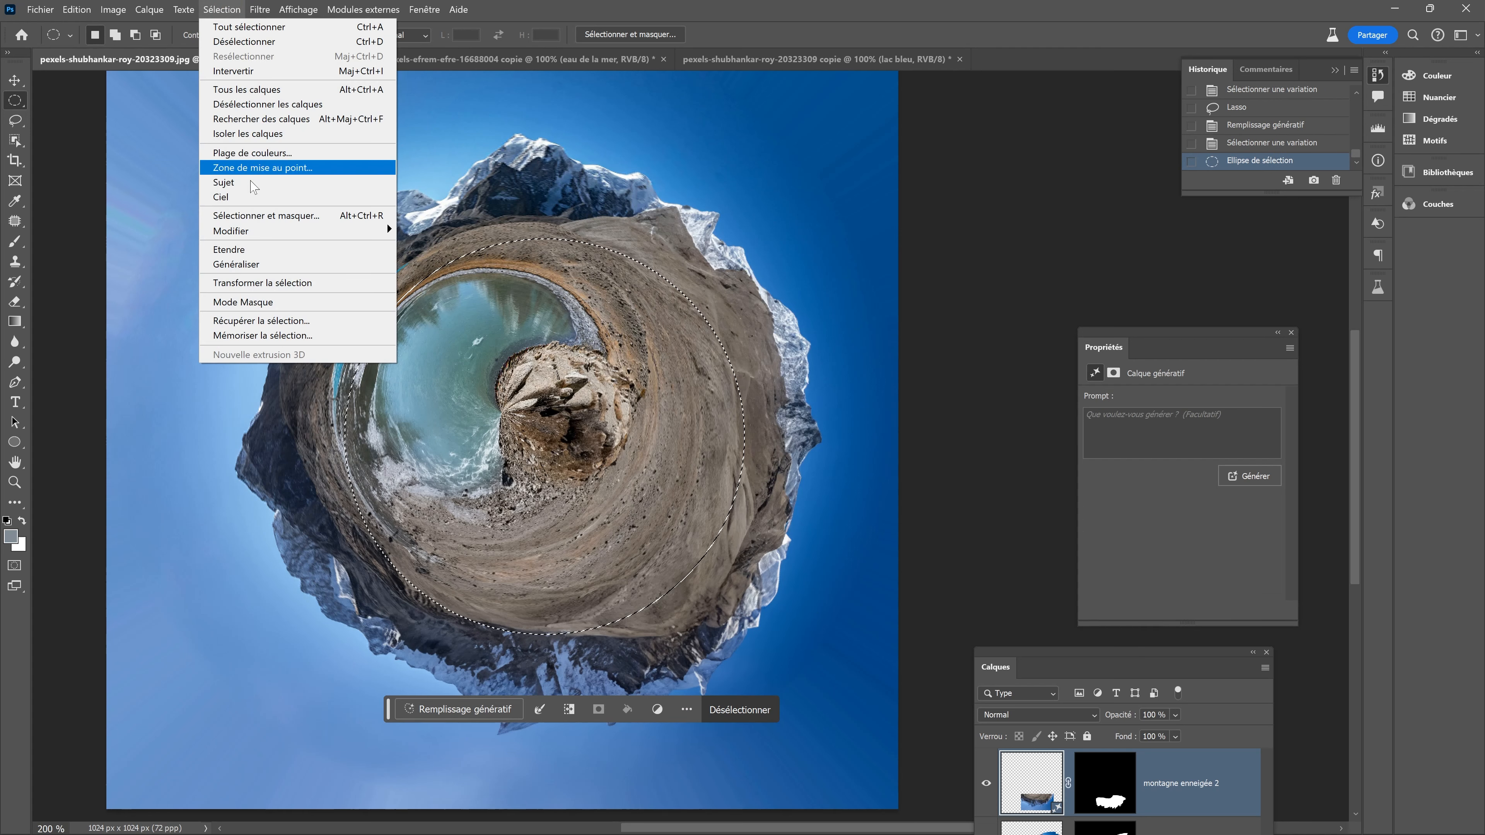
{"action": "left_click", "coordinate": [329, 230]}
{"action": "left_click", "coordinate": [440, 290]}
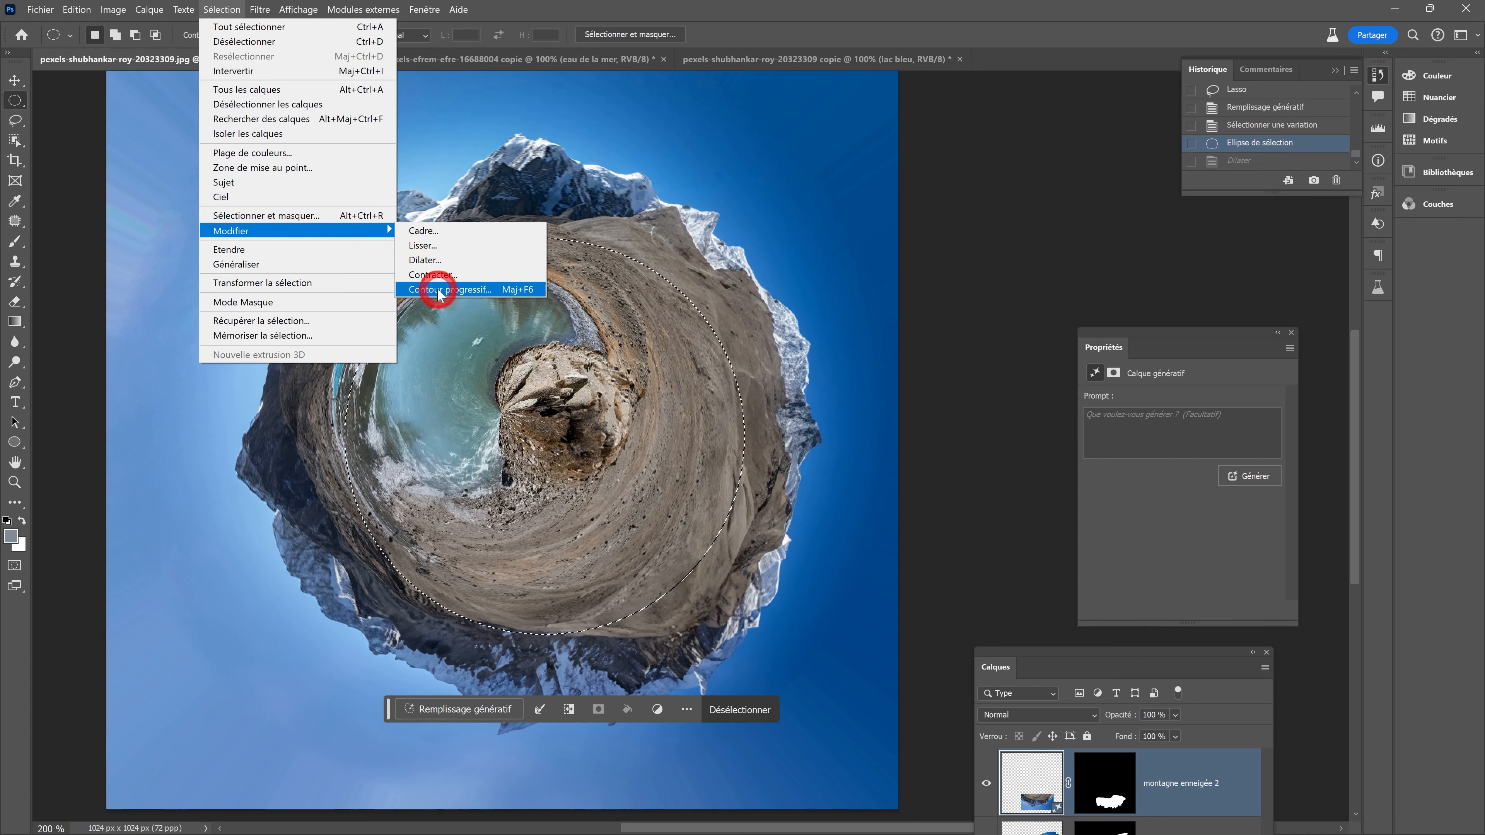
{"action": "left_click", "coordinate": [439, 290]}
{"action": "type", "text": "25"}
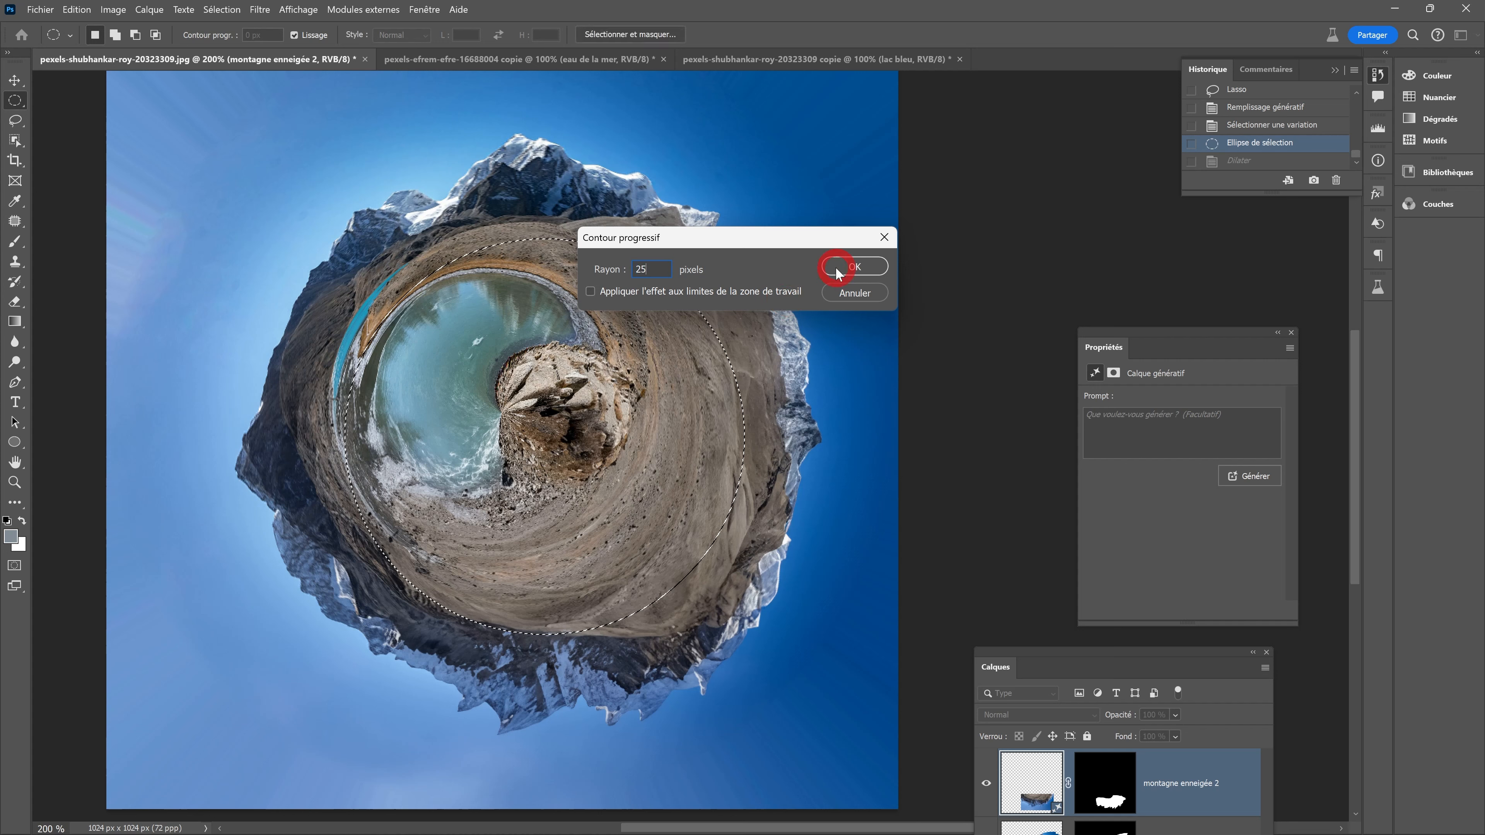
{"action": "left_click", "coordinate": [837, 270]}
- Fill the elliptical selection using Generative Fill with the prompt "lac bleu", compare the variations and choose the third one
{"action": "left_click", "coordinate": [490, 710]}
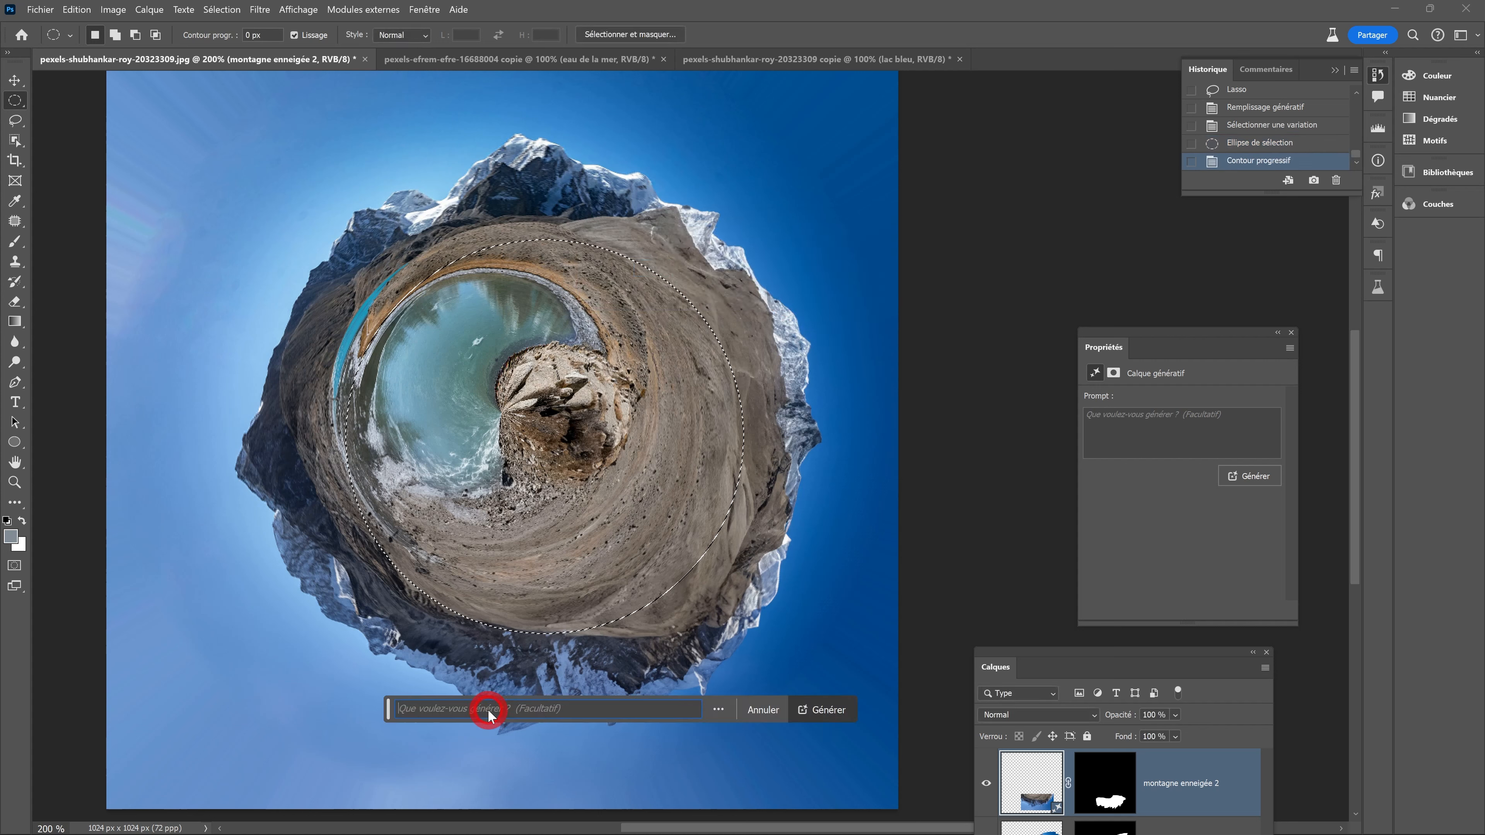
{"action": "type", "text": "lac bleu"}
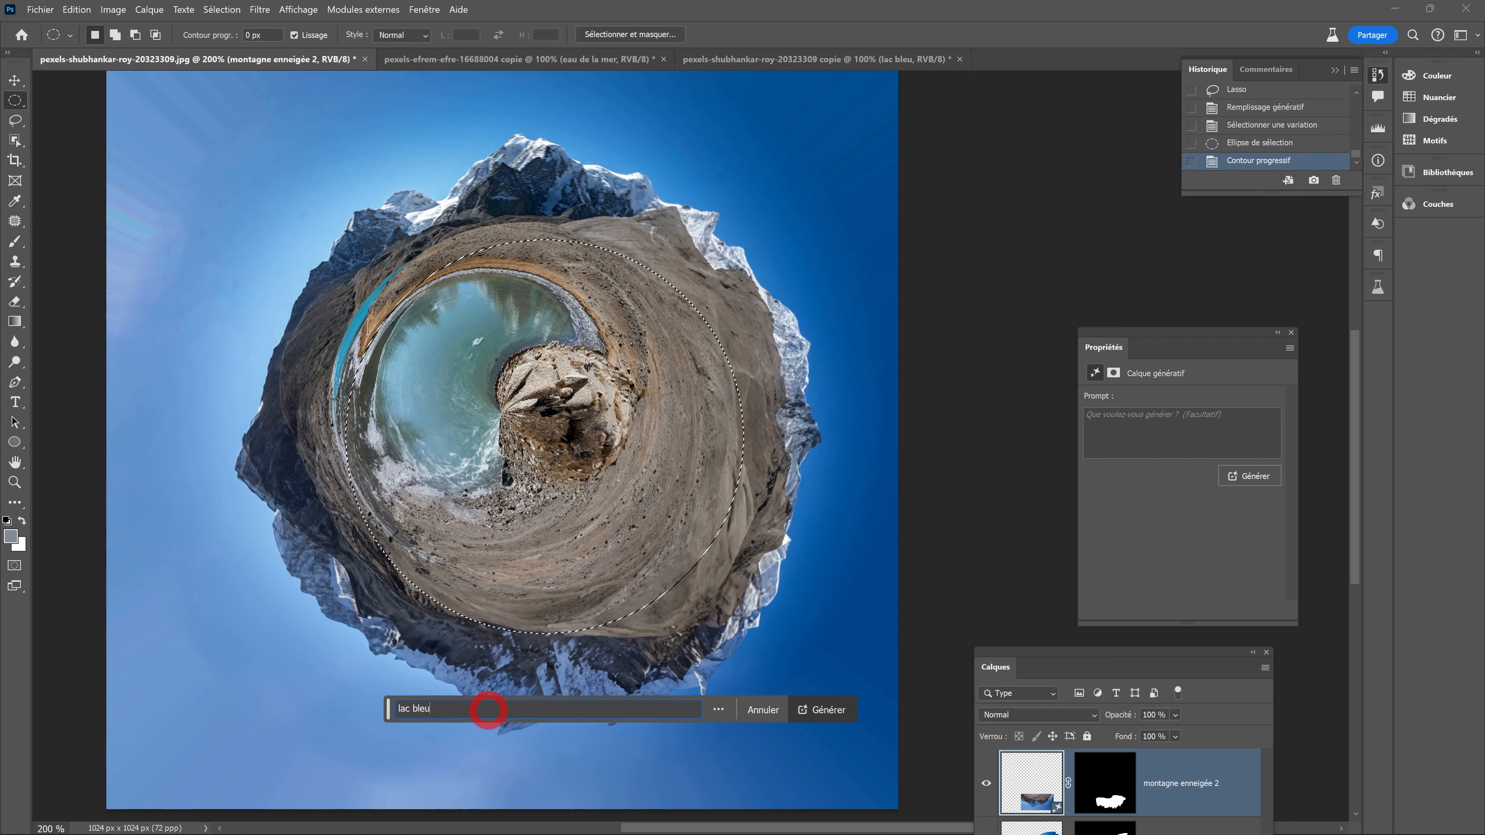
{"action": "left_click", "coordinate": [818, 709]}
{"action": "left_click", "coordinate": [1176, 562]}
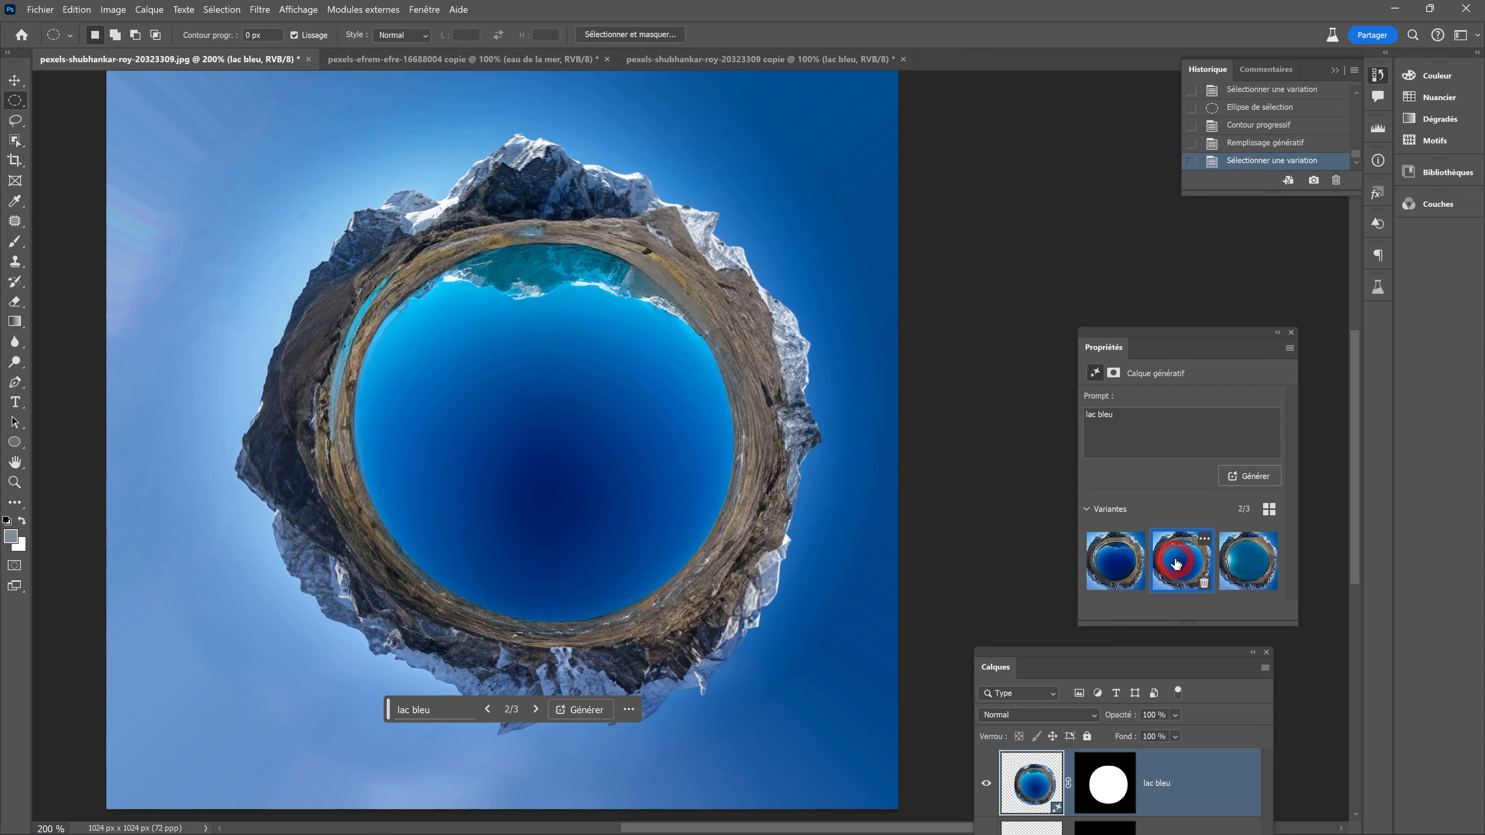
{"action": "left_click", "coordinate": [1235, 582]}
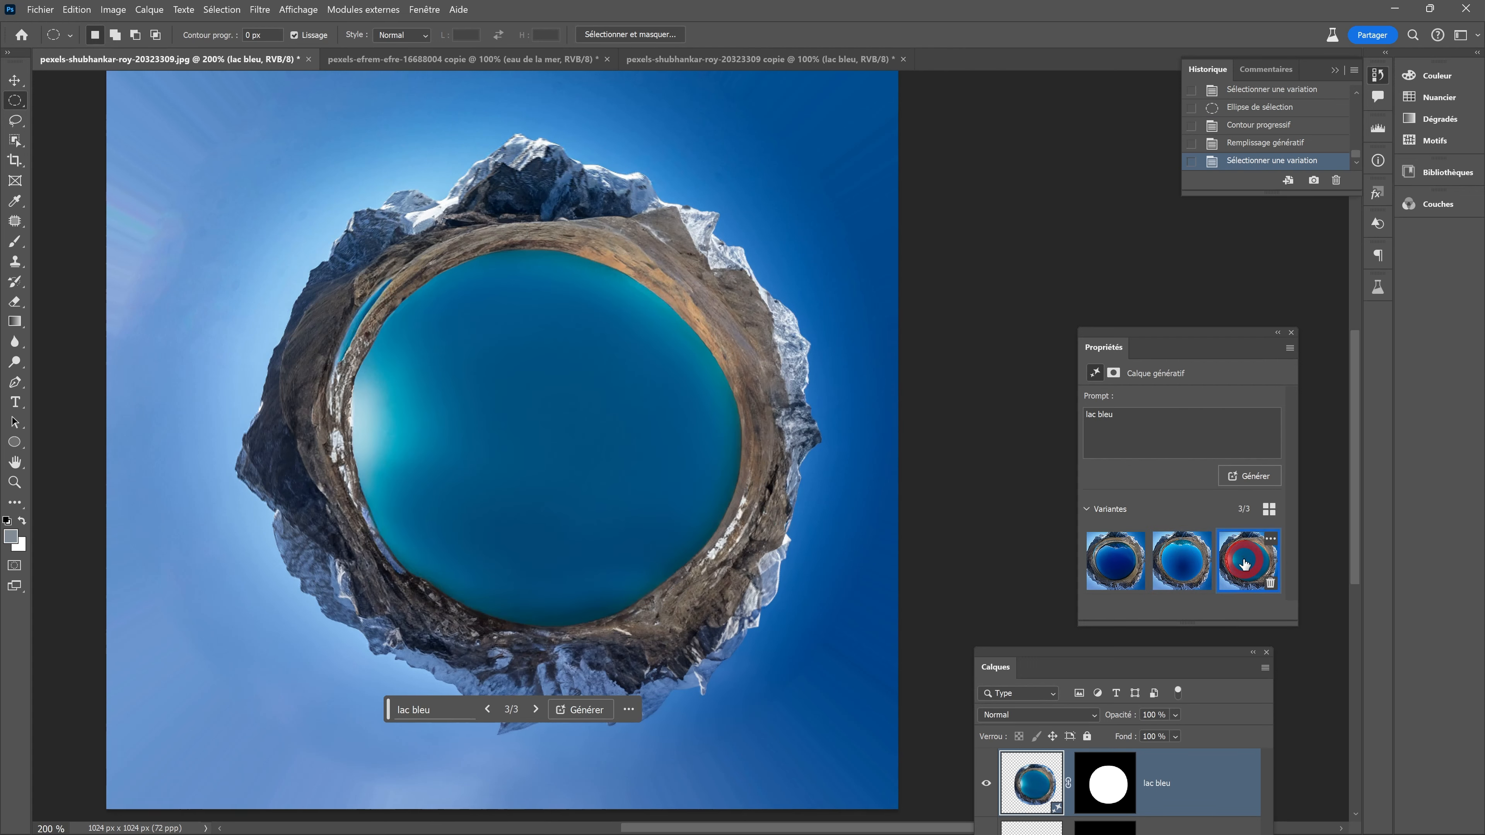
{"action": "left_click", "coordinate": [1193, 566]}
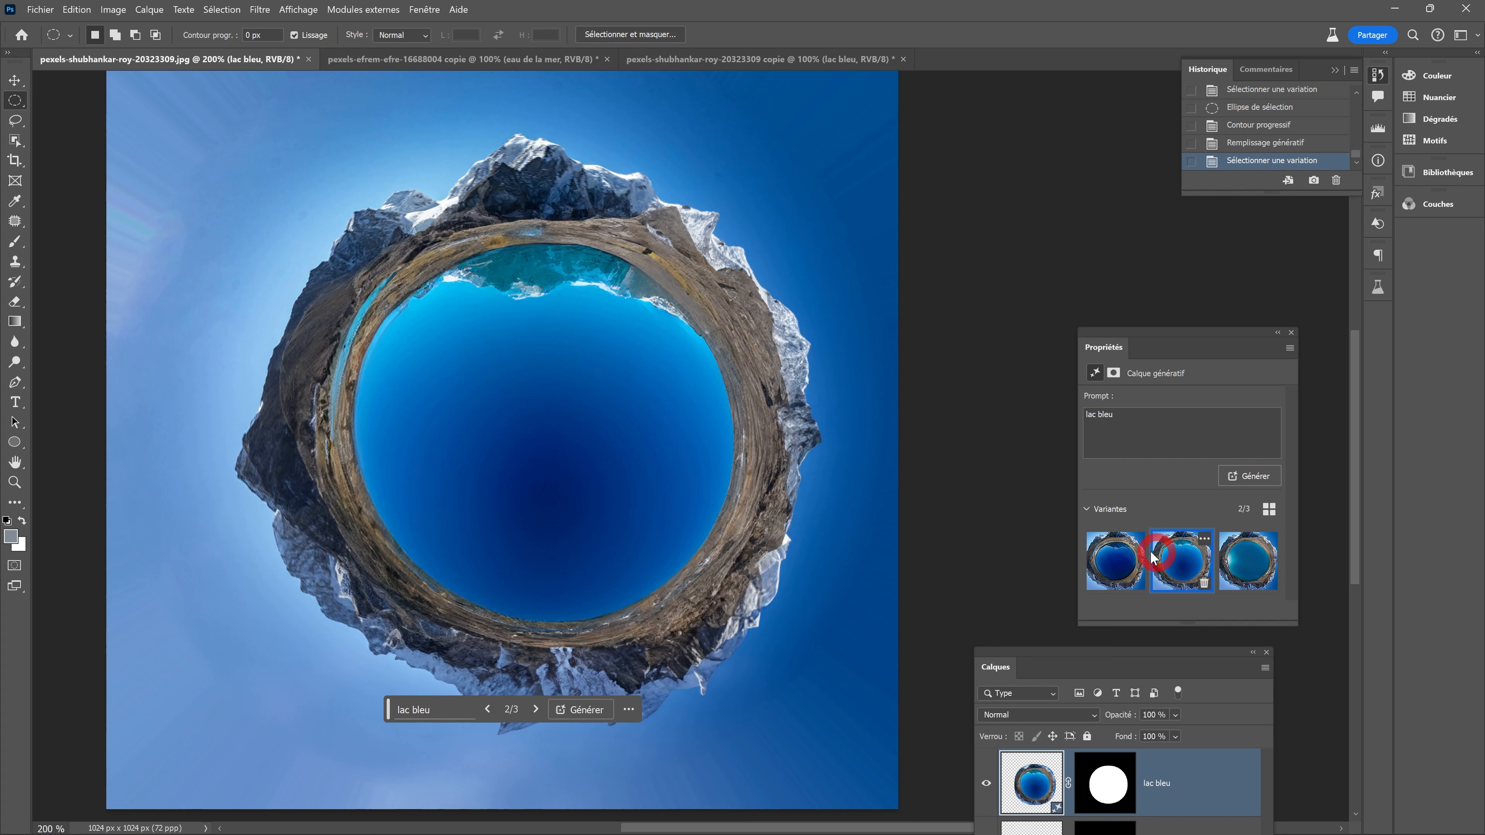
{"action": "left_click", "coordinate": [1115, 553]}
{"action": "left_click", "coordinate": [1239, 560]}
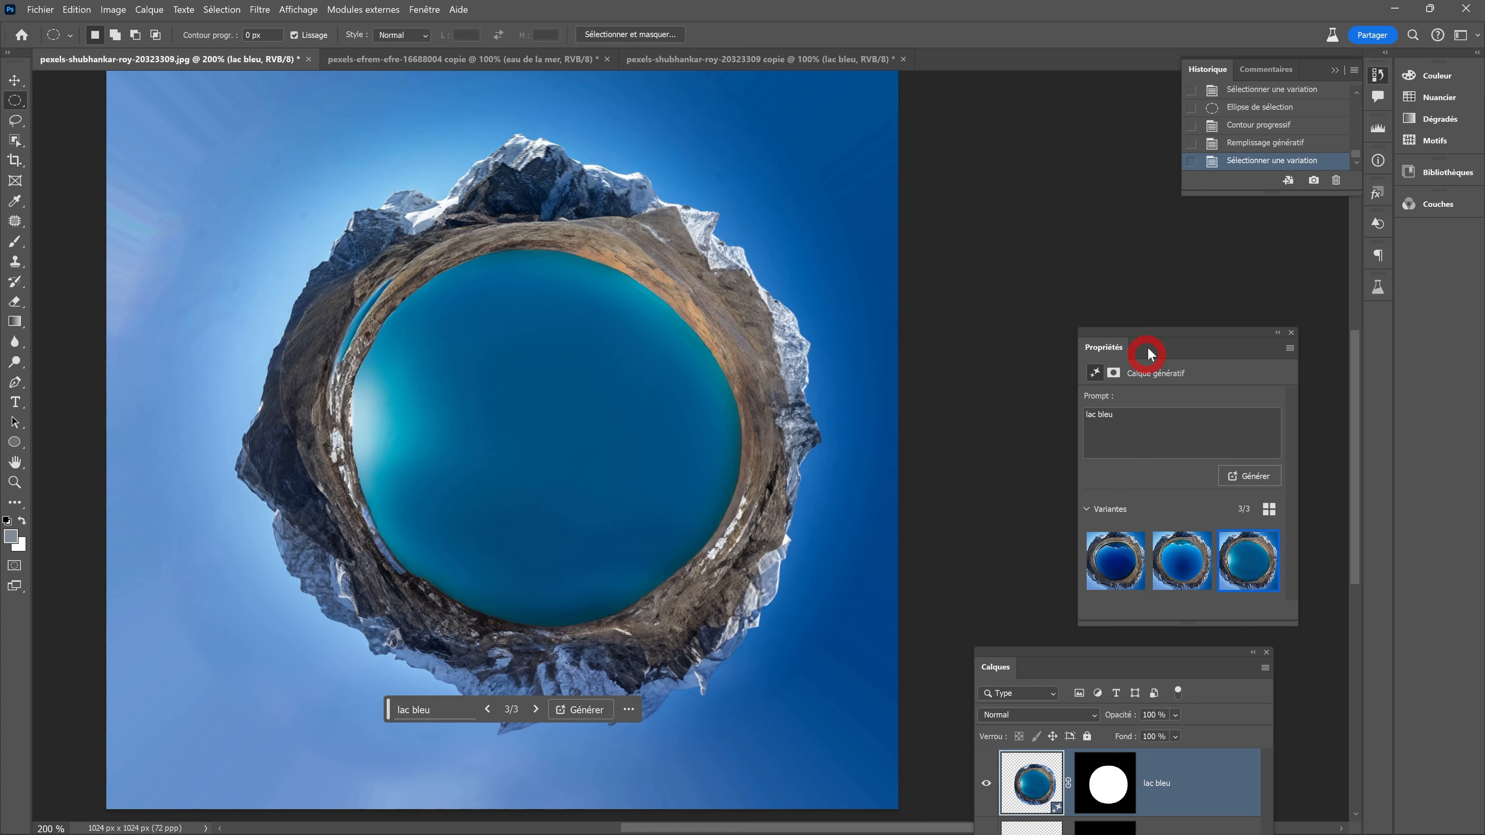
- Hide the "lac bleu" layer, then lasso an irregular area around the original lake and rocks and feather the selection
{"action": "left_click", "coordinate": [986, 784]}
{"action": "left_click", "coordinate": [15, 121]}
{"action": "mouse_move", "coordinate": [604, 285]}
{"action": "left_mouse_down"}
{"action": "mouse_move", "coordinate": [688, 405]}
{"action": "mouse_move", "coordinate": [604, 286]}
{"action": "left_mouse_up"}
{"action": "left_click", "coordinate": [222, 10]}
{"action": "mouse_move", "coordinate": [246, 230]}
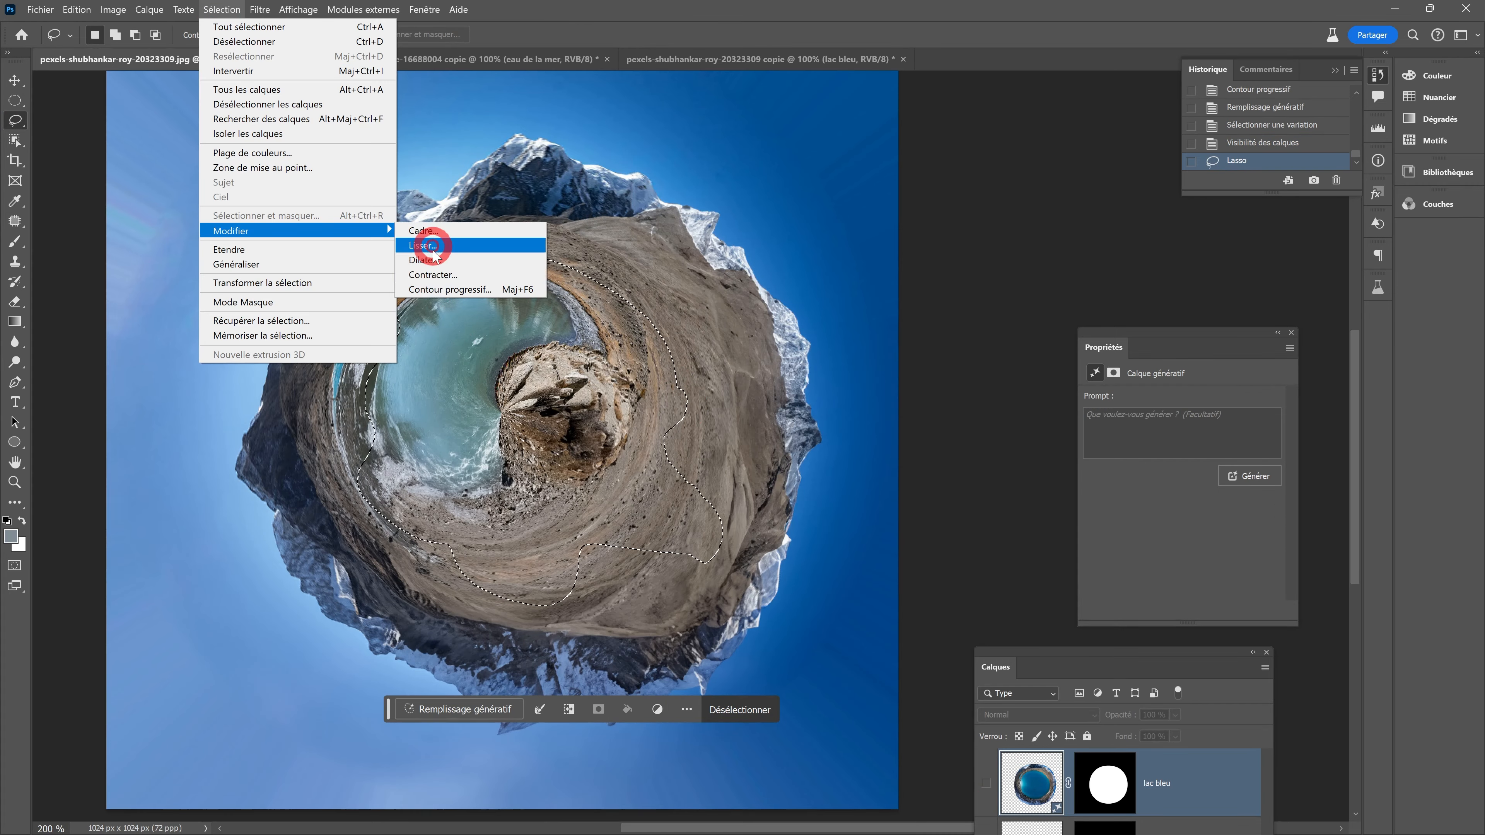
{"action": "left_click", "coordinate": [449, 290]}
{"action": "left_click", "coordinate": [851, 269]}
- Fill the irregular selection using Generative Fill with the prompt "lac bleu" and keep the third variation
{"action": "left_click", "coordinate": [460, 709]}
{"action": "type", "text": "lac bleu"}
{"action": "left_click", "coordinate": [825, 710]}
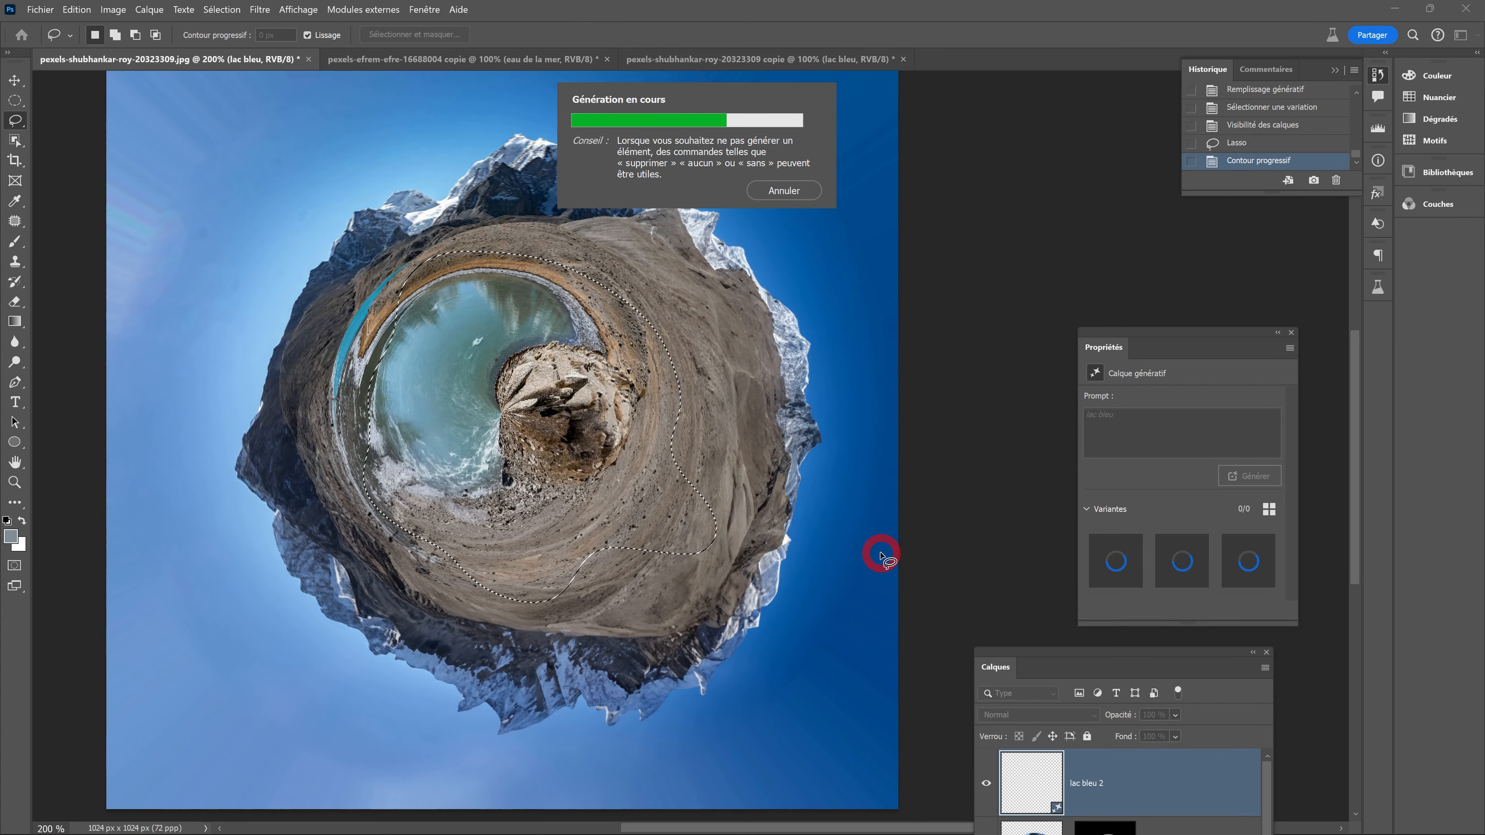
{"action": "left_click", "coordinate": [1183, 562]}
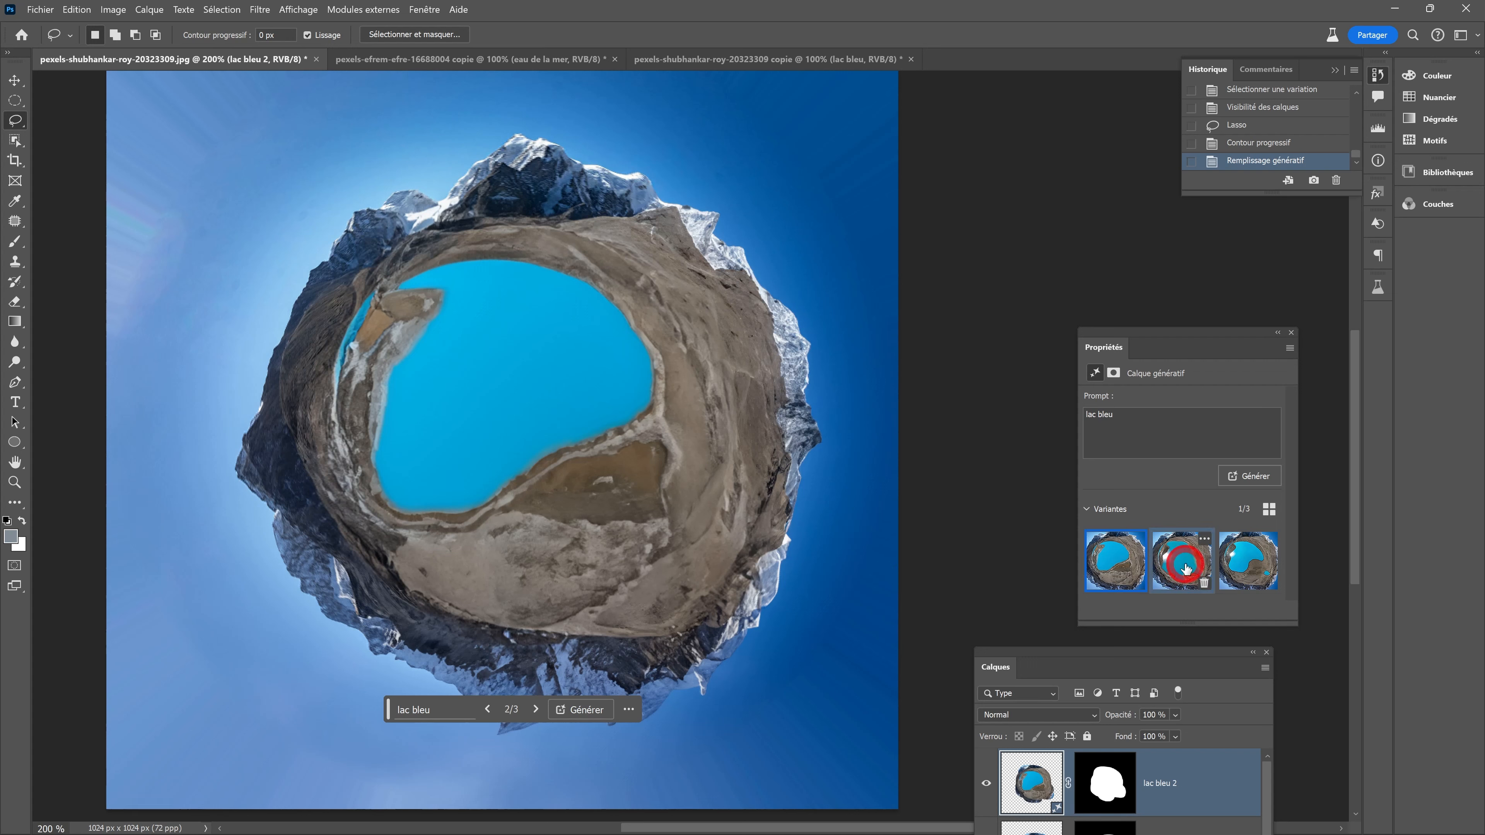
{"action": "left_click", "coordinate": [1238, 573]}
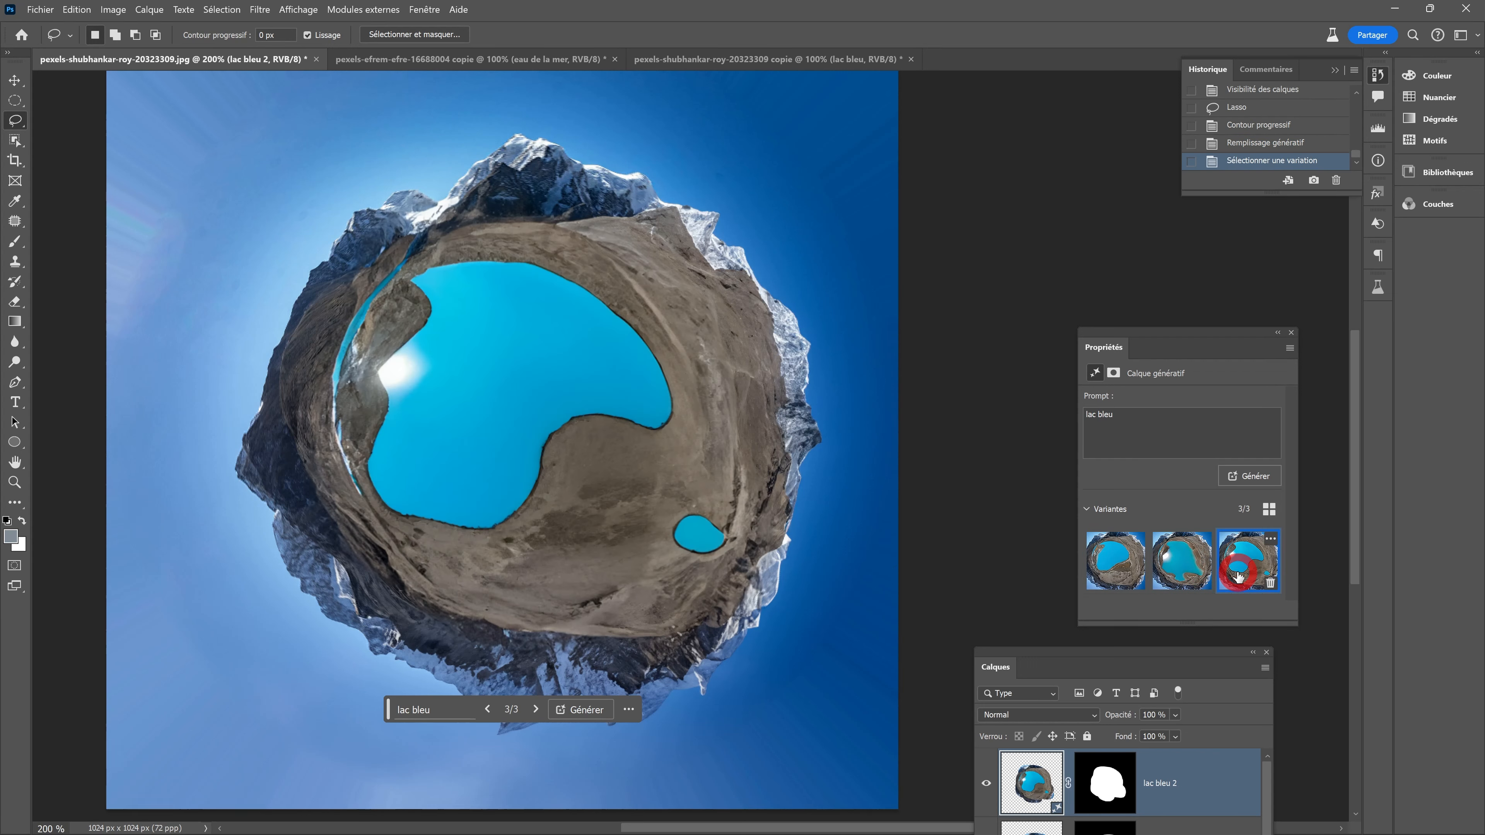
- Flatten the image into a single background layer, discarding the hidden layer
{"action": "left_click", "coordinate": [727, 439], "text": "alt"}
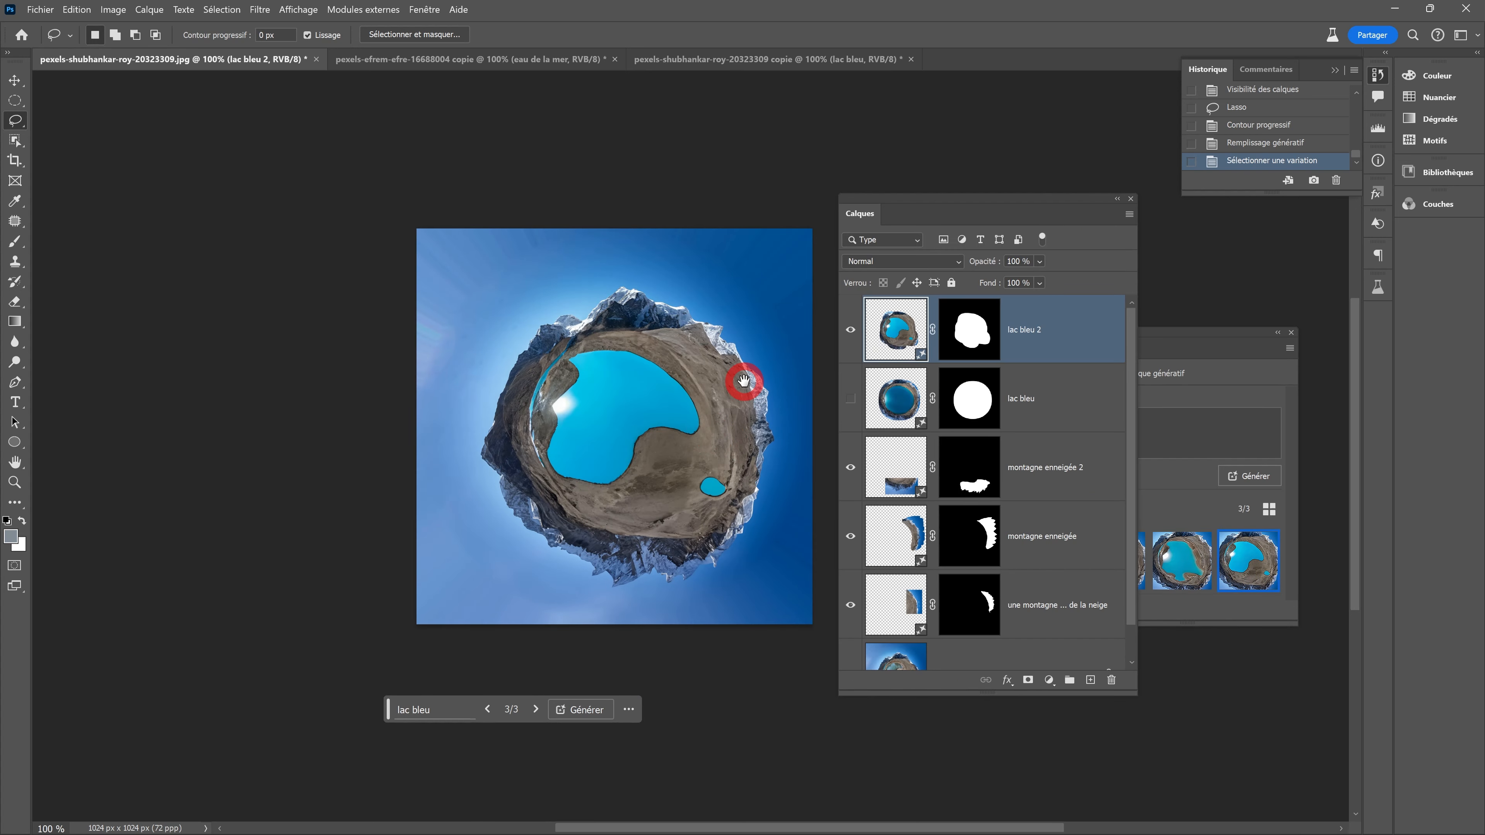
{"action": "left_click", "coordinate": [1127, 215]}
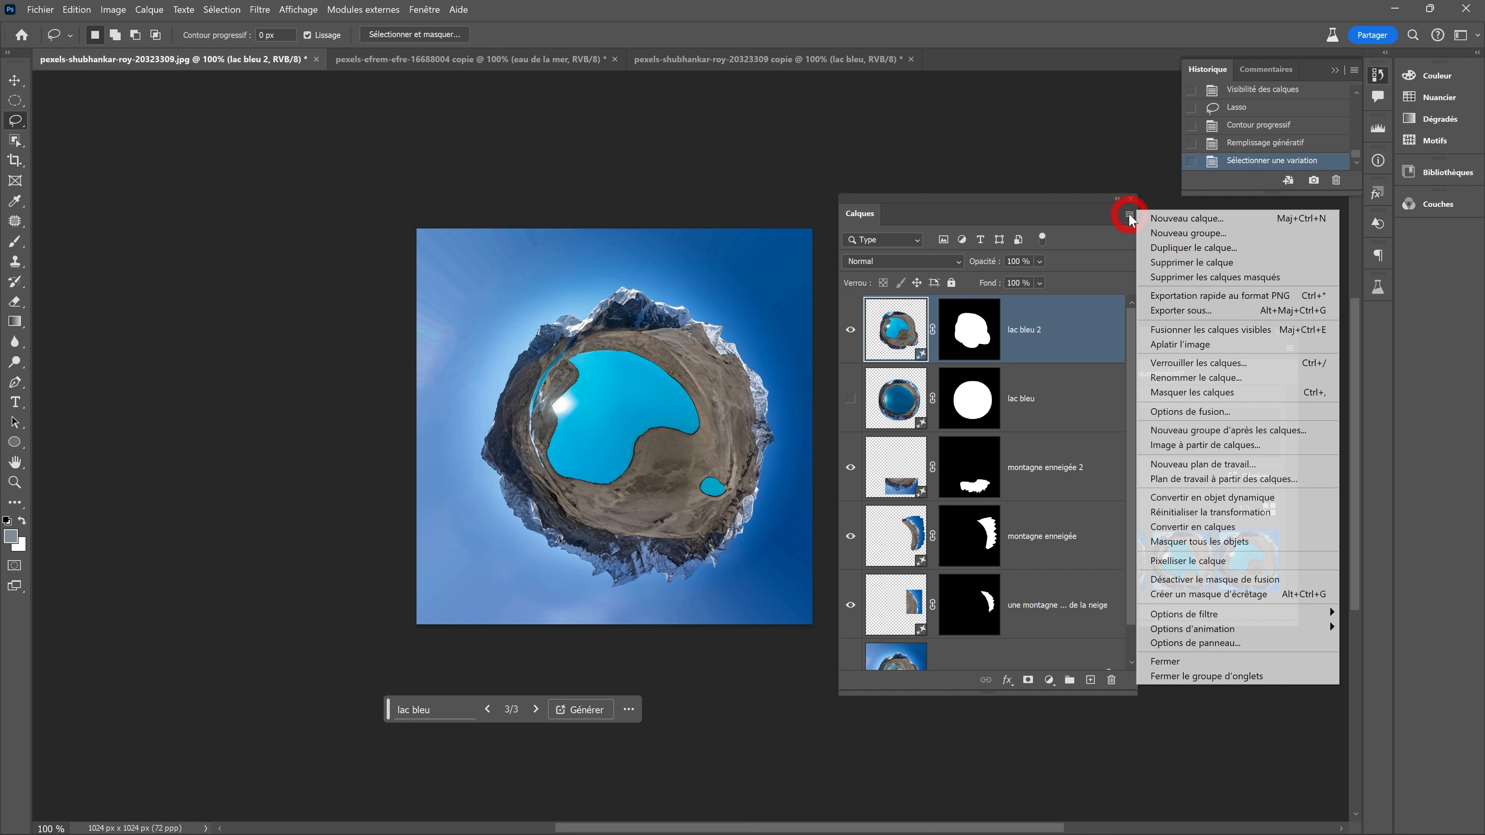
{"action": "left_click", "coordinate": [1173, 345]}
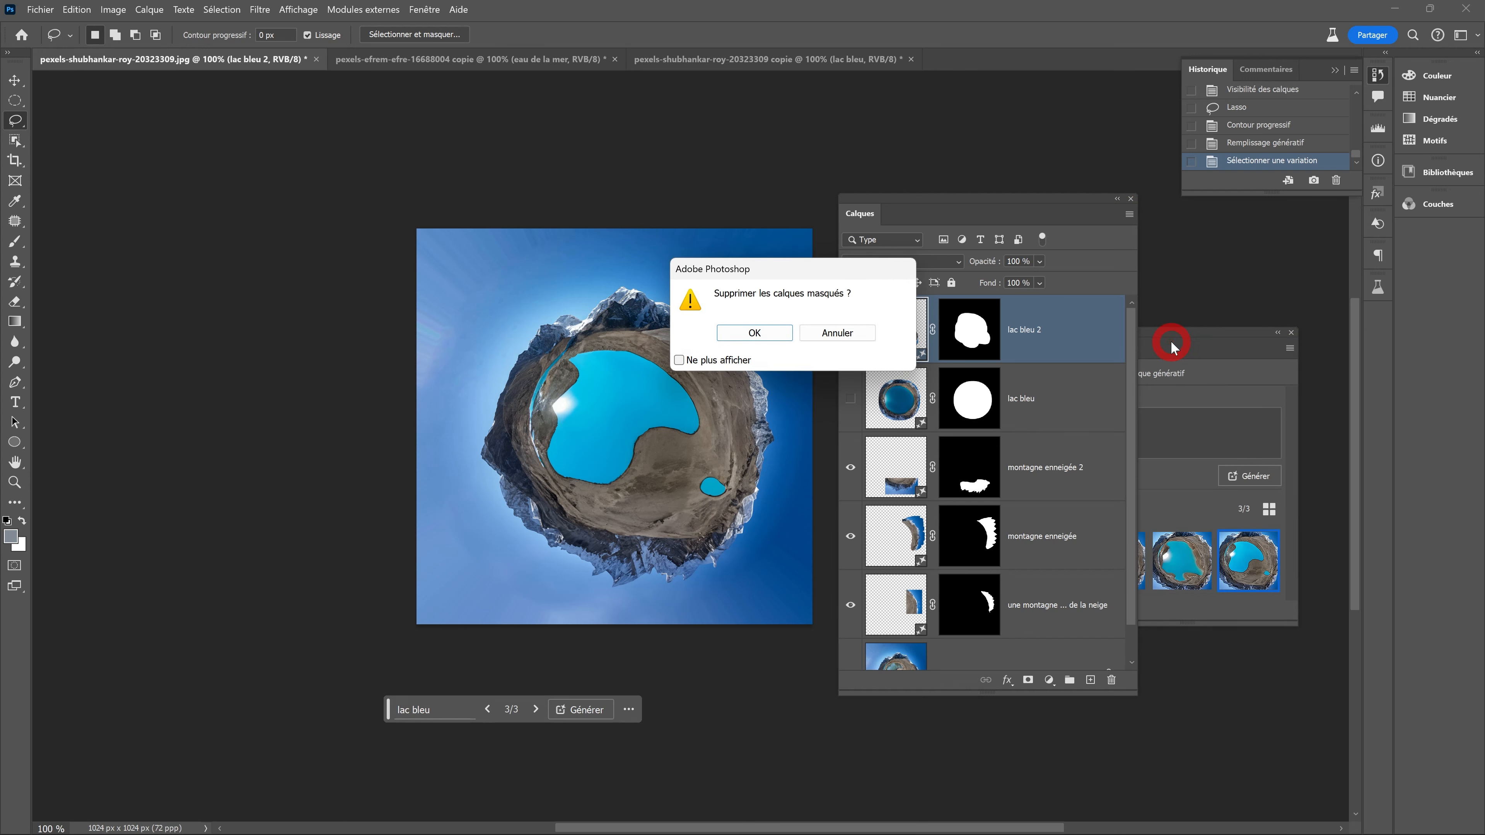
{"action": "left_click", "coordinate": [755, 334]}
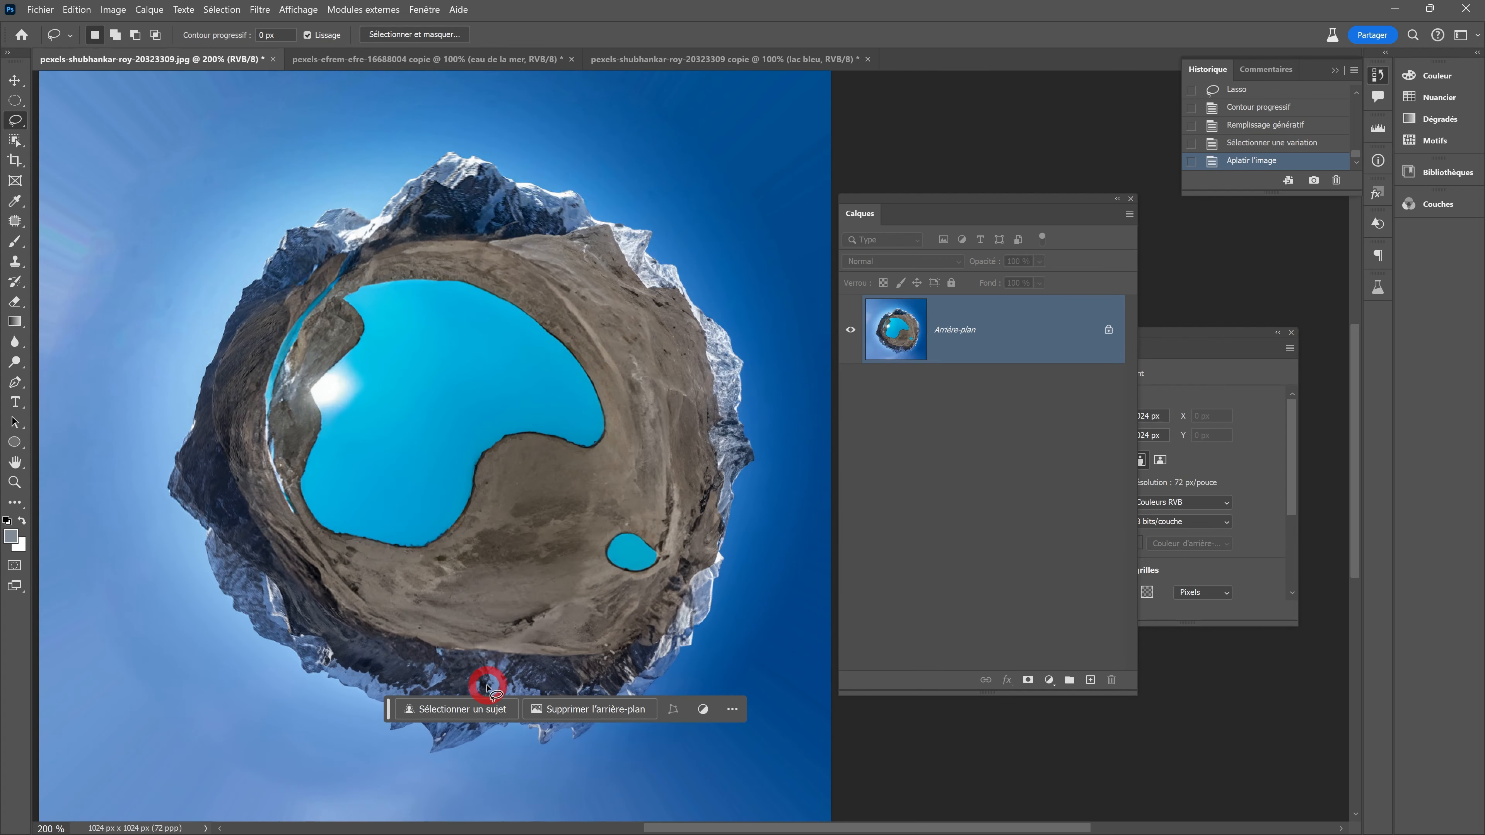
- Select the planet as the subject, adding its lake with the Lasso, and invert the selection to cover the sky
{"action": "left_click", "coordinate": [466, 712]}
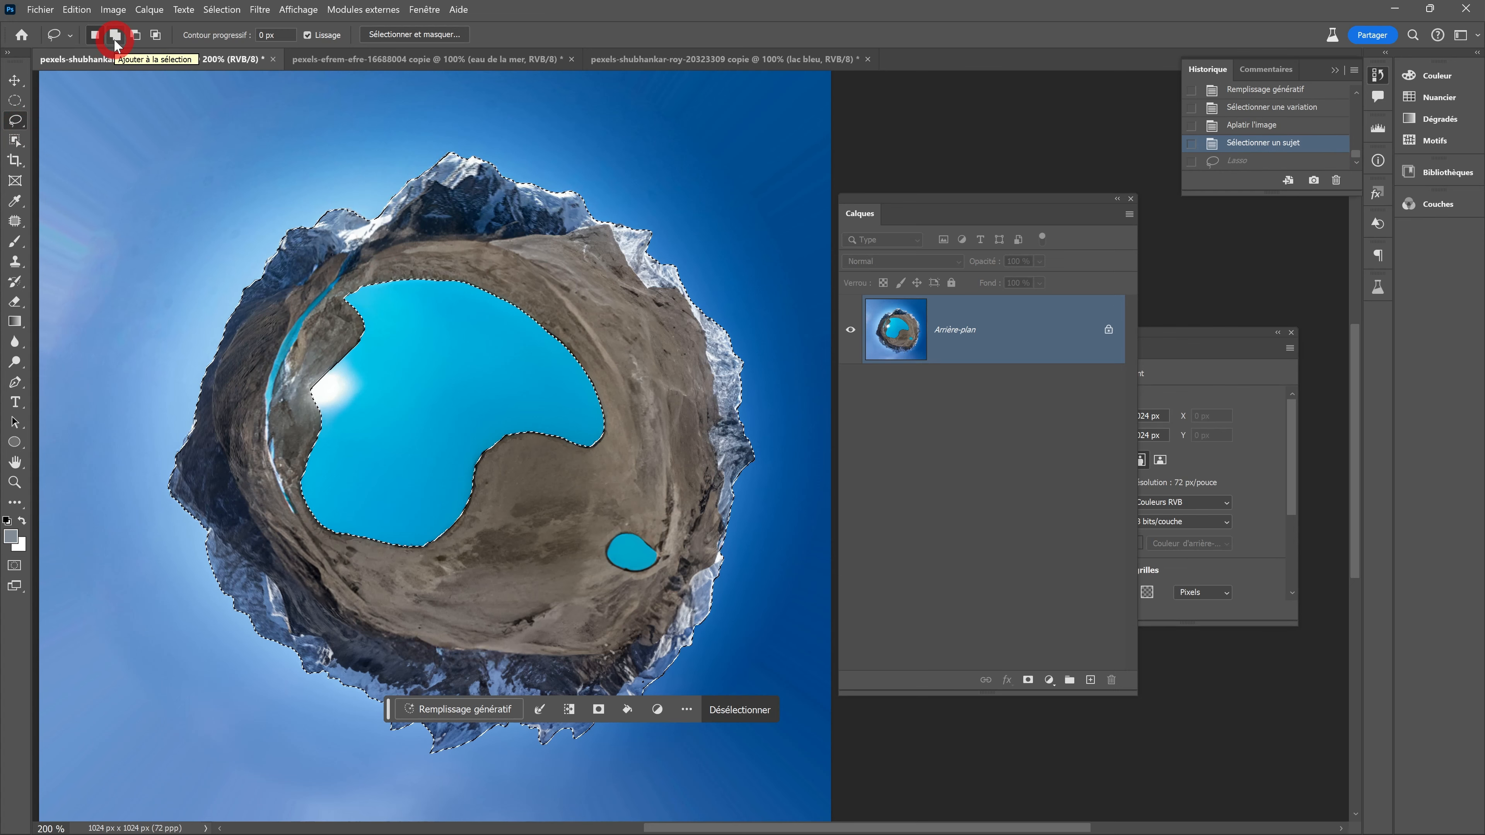
{"action": "mouse_move", "coordinate": [362, 266]}
{"action": "left_mouse_down"}
{"action": "mouse_move", "coordinate": [286, 421]}
{"action": "mouse_move", "coordinate": [291, 517]}
{"action": "mouse_move", "coordinate": [419, 574]}
{"action": "mouse_move", "coordinate": [541, 479]}
{"action": "mouse_move", "coordinate": [642, 464]}
{"action": "mouse_move", "coordinate": [643, 377]}
{"action": "mouse_move", "coordinate": [562, 306]}
{"action": "mouse_move", "coordinate": [416, 244]}
{"action": "left_mouse_up"}
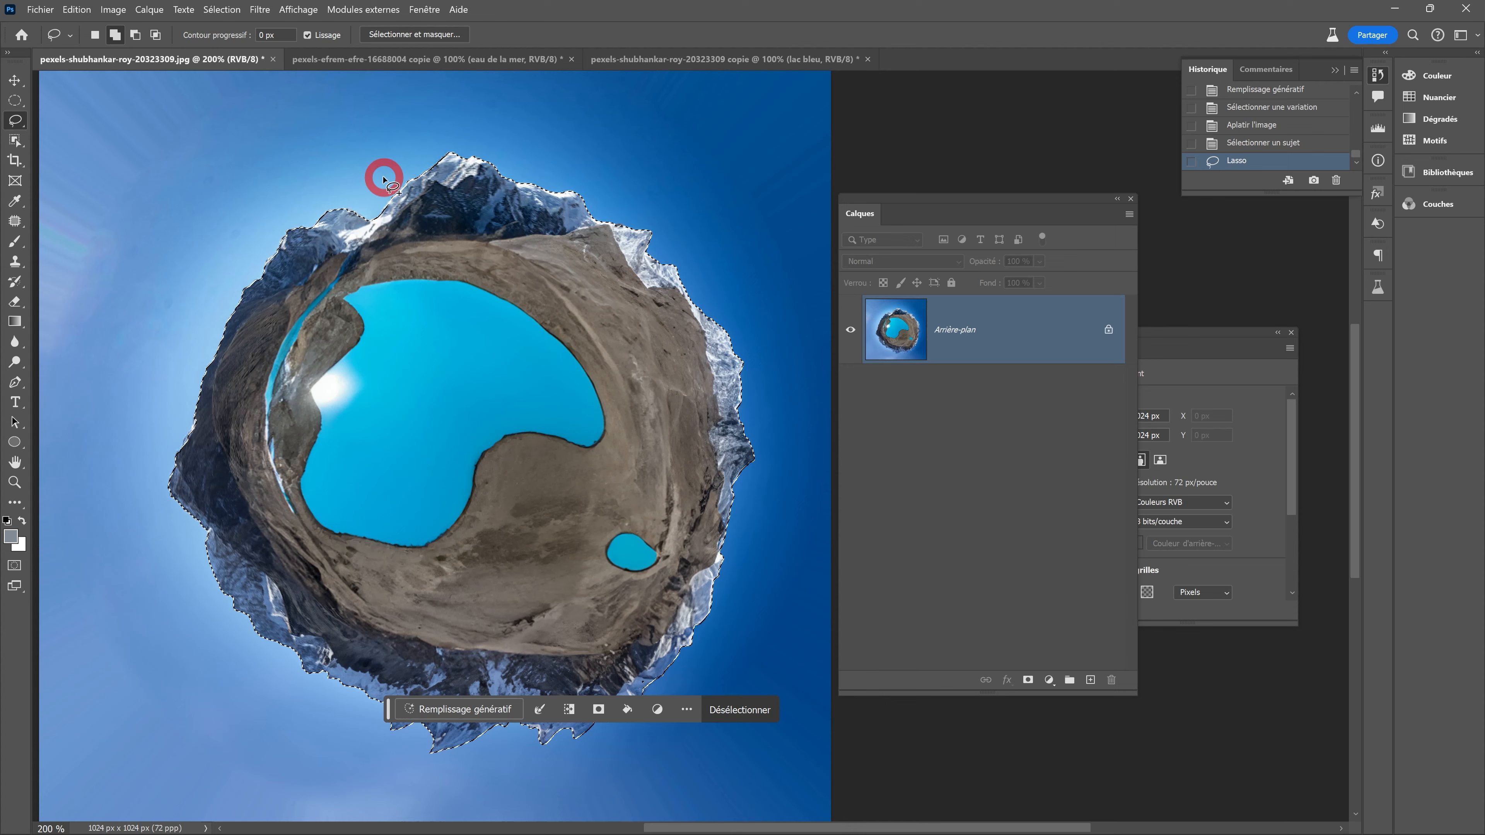
{"action": "left_click", "coordinate": [225, 9]}
{"action": "left_click", "coordinate": [230, 70]}
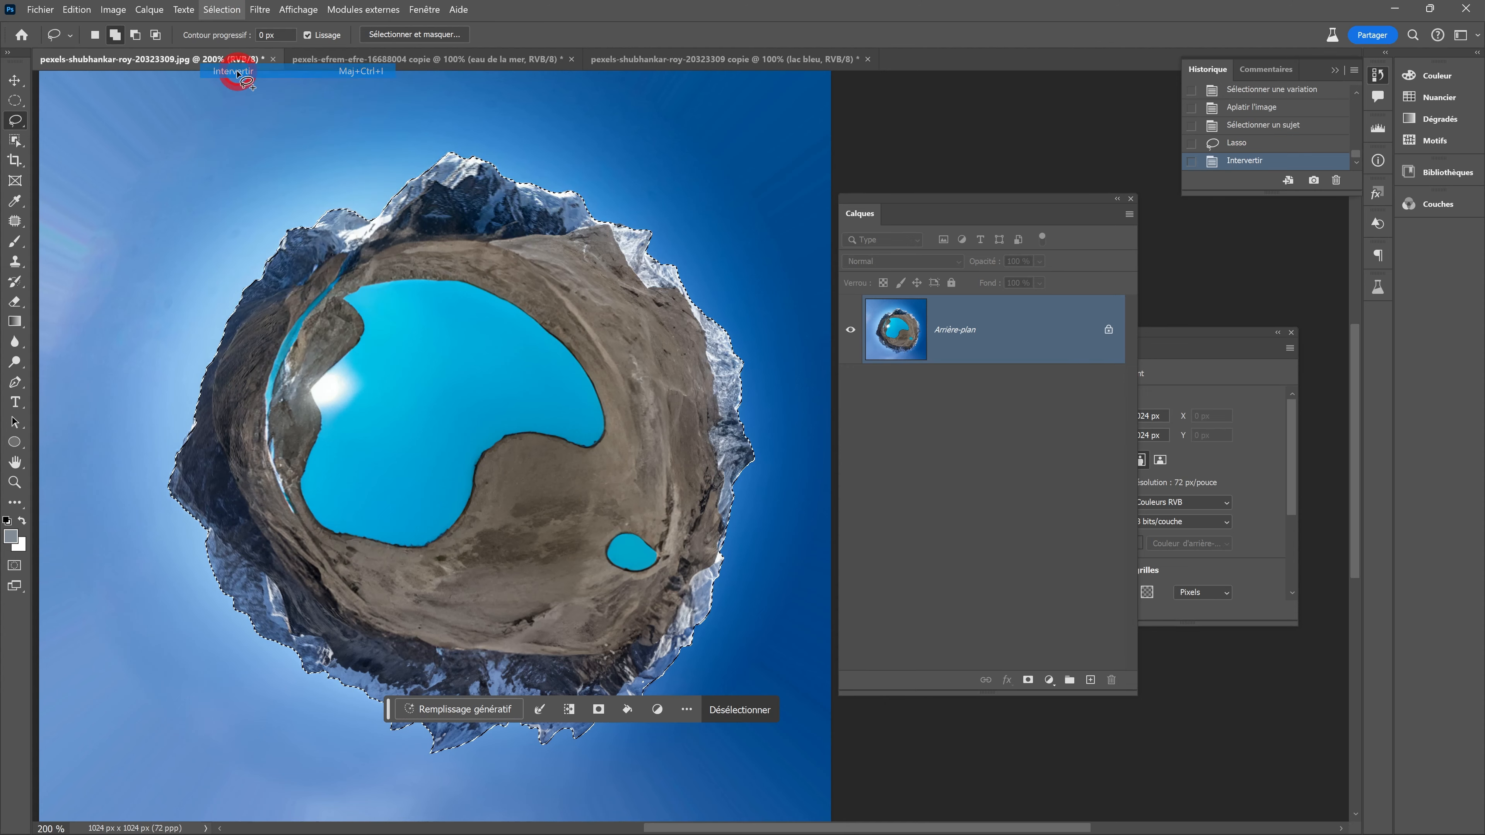
{"action": "scroll", "coordinate": [450, 287], "scroll_direction": "down", "scroll_amount": 1}
{"action": "scroll", "coordinate": [452, 338], "scroll_direction": "up", "scroll_amount": 1}
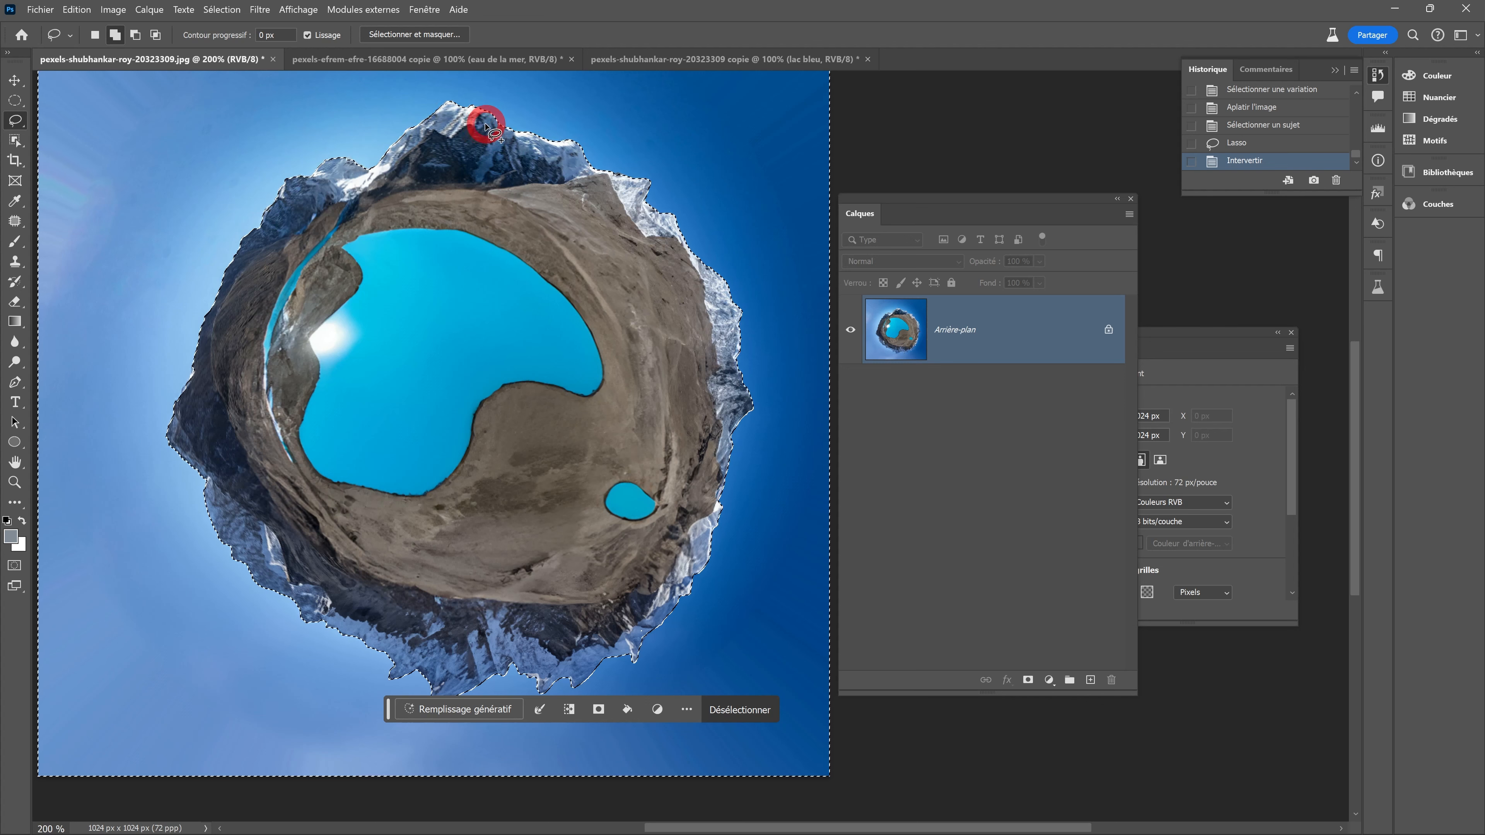
- Expand the sky selection by 10 pixels so it overlaps the mountain edge
{"action": "left_click", "coordinate": [224, 10]}
{"action": "mouse_move", "coordinate": [240, 231]}
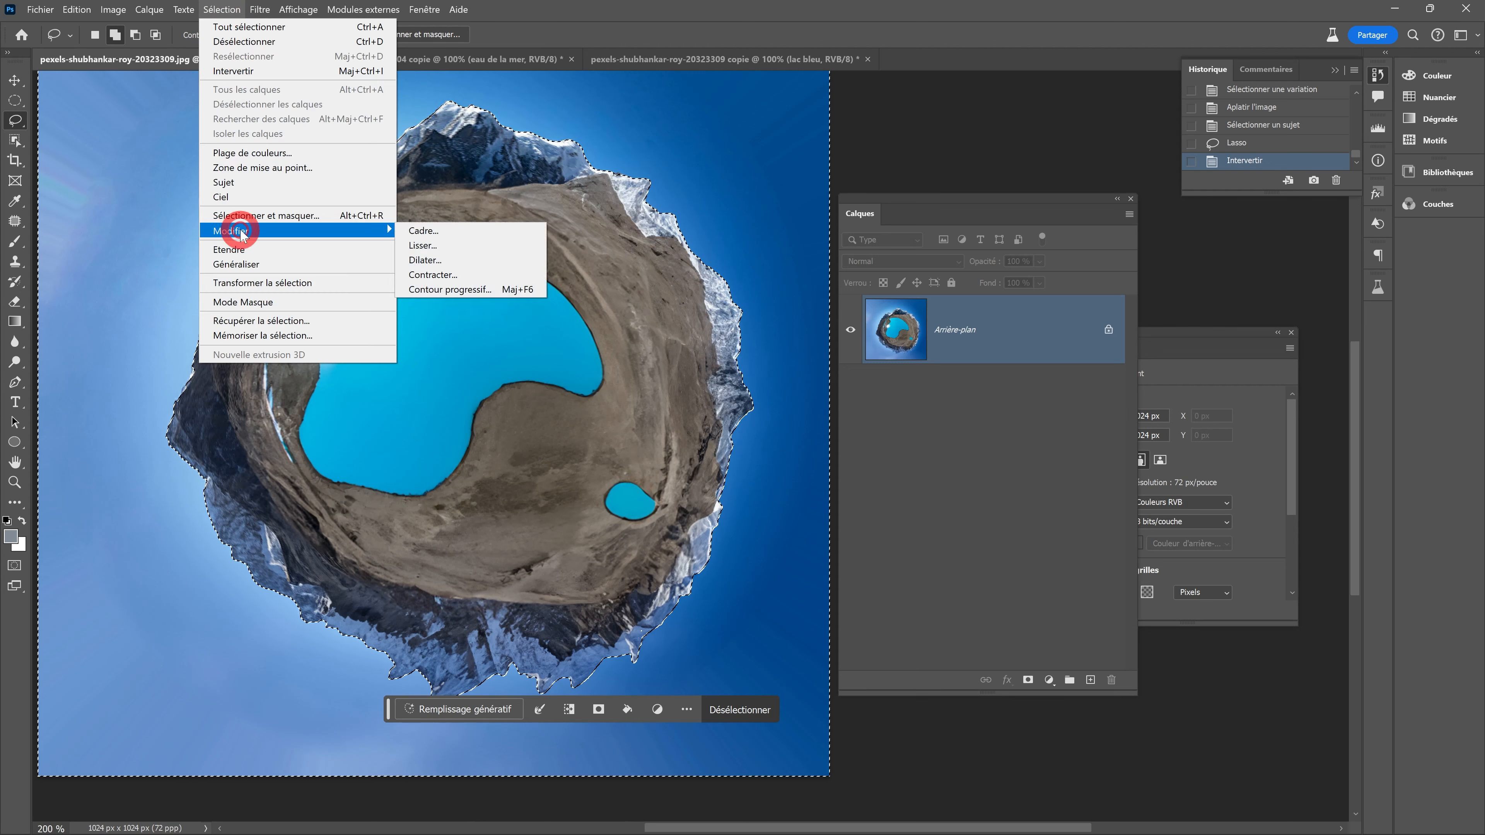
{"action": "left_click", "coordinate": [434, 261]}
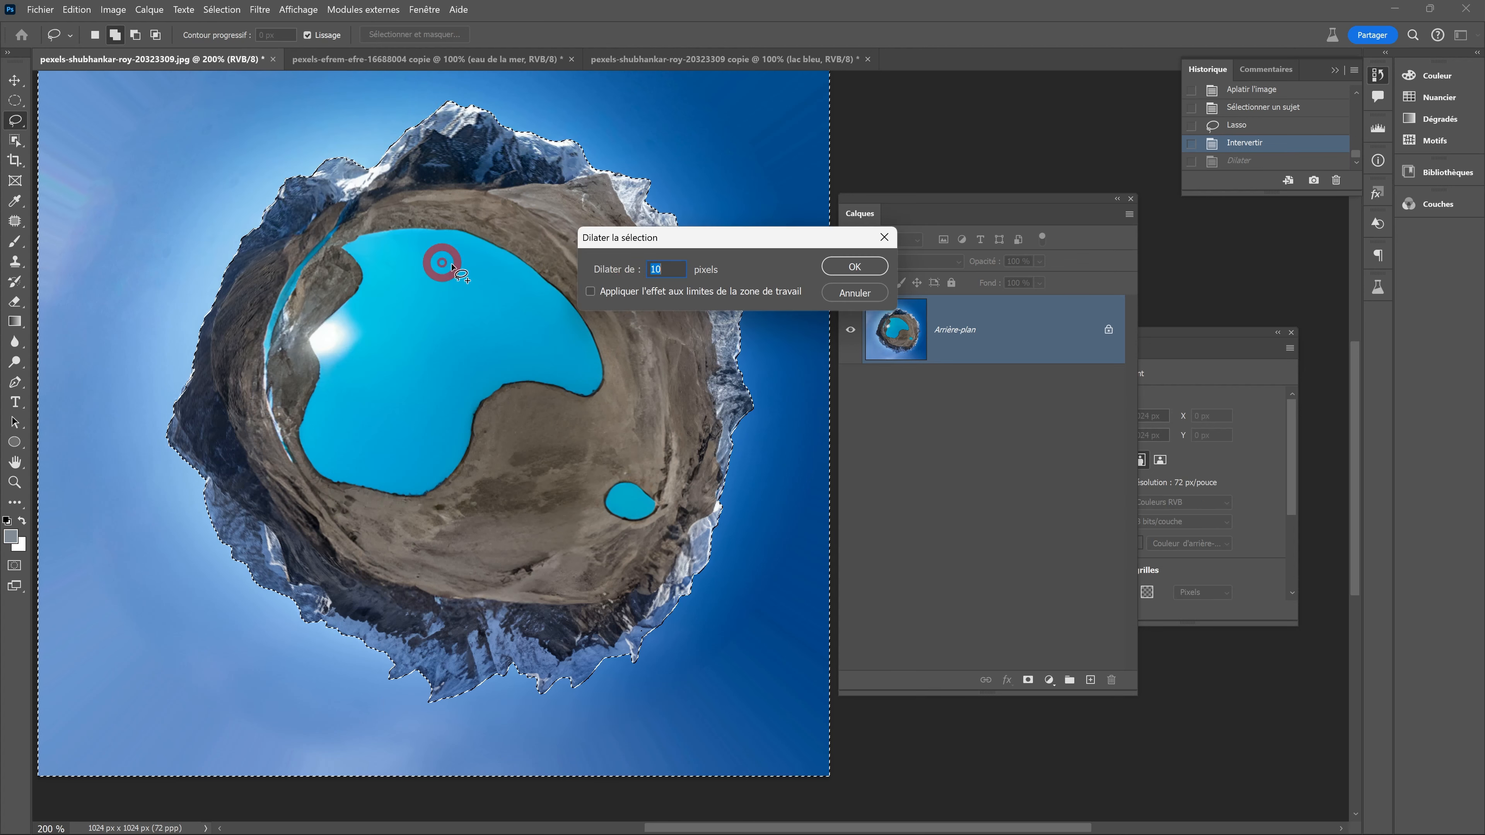
{"action": "key", "text": "Return"}
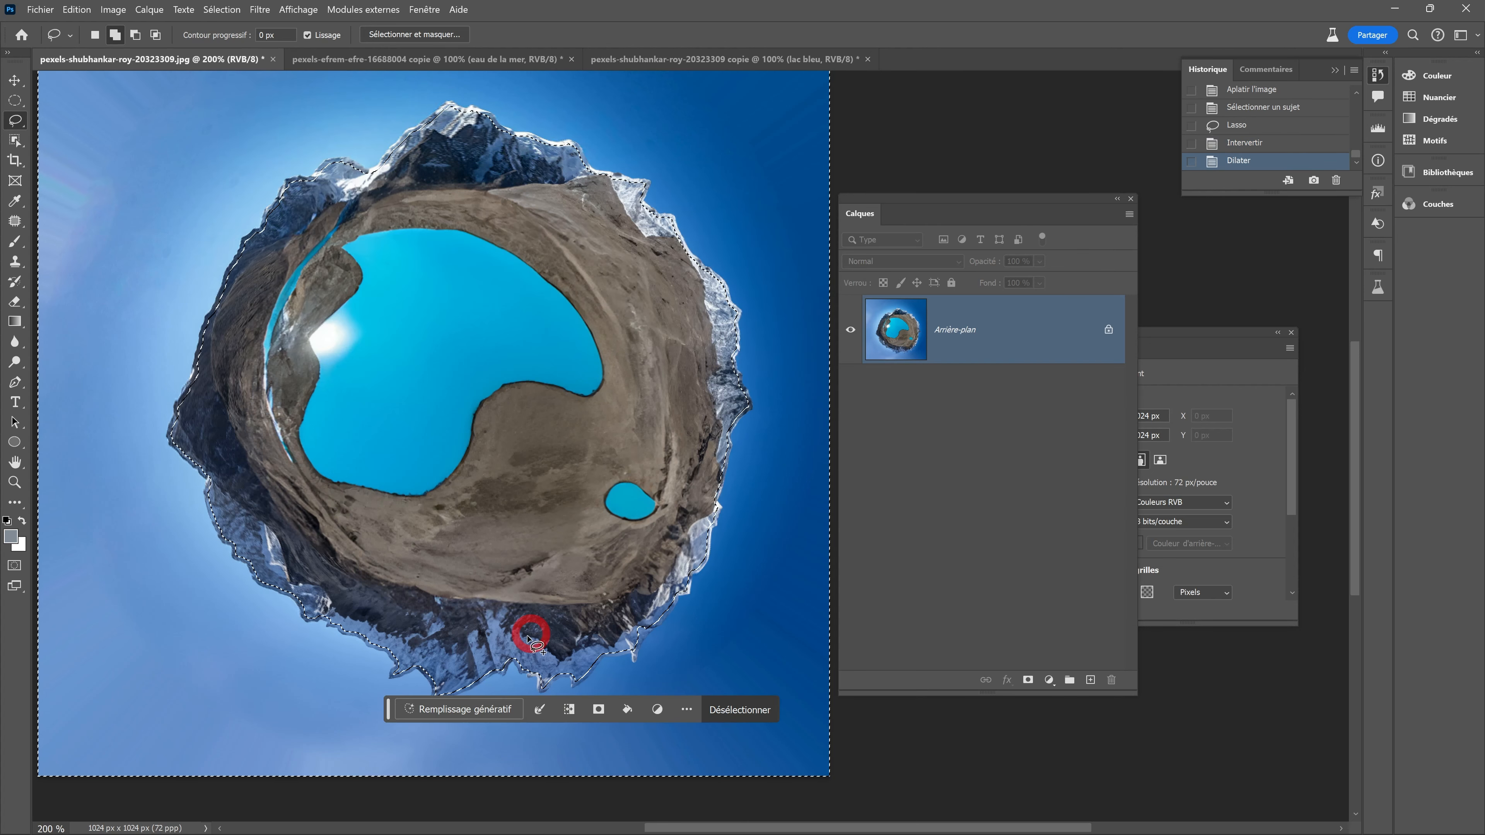
- Fill the sky selection using Generative Fill with the prompt "ciel bleu avec des nuages"
{"action": "left_click", "coordinate": [467, 710]}
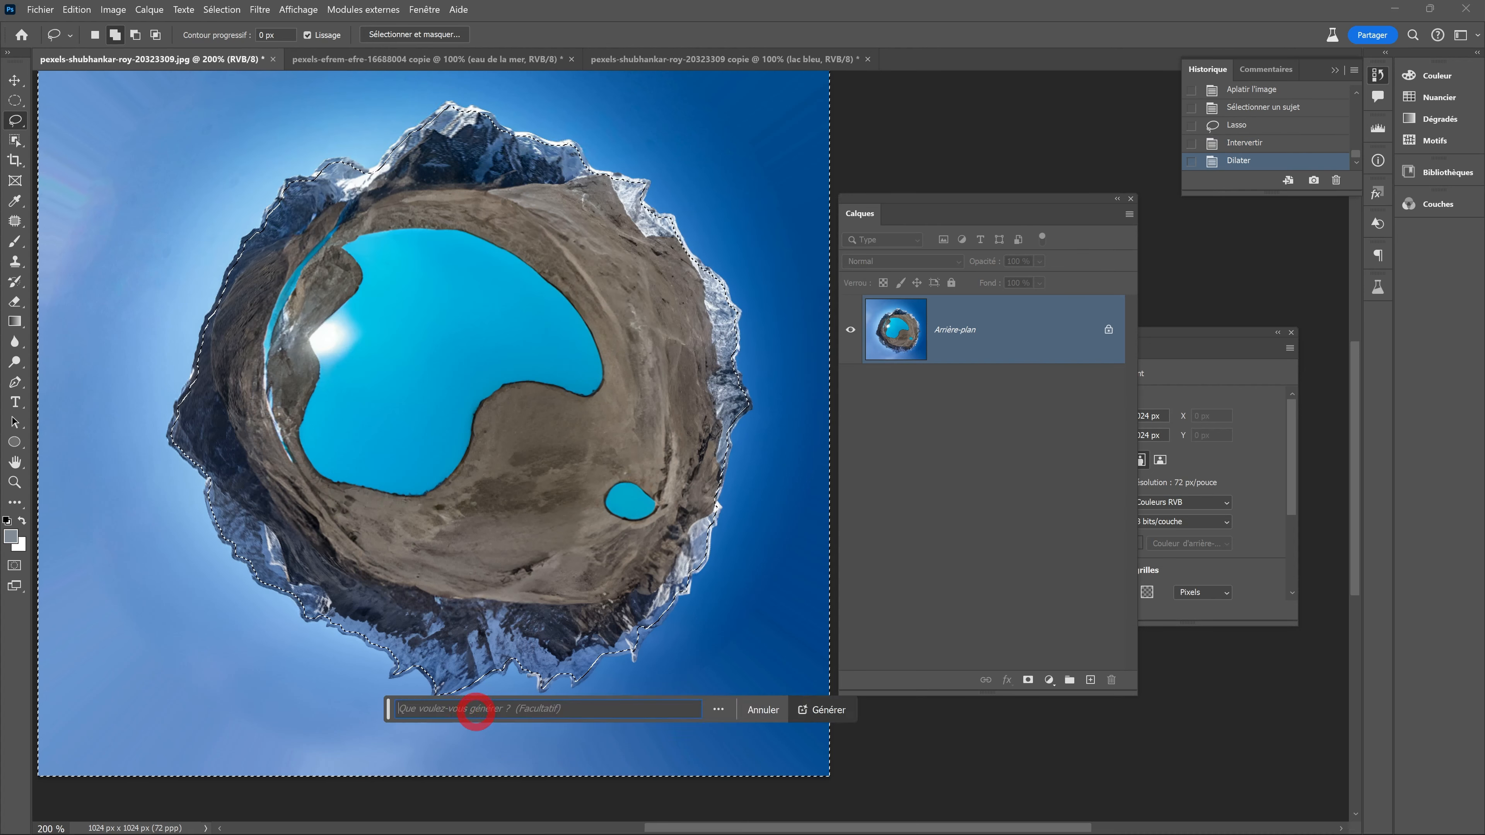
{"action": "type", "text": "ciel bleu avec d..."}
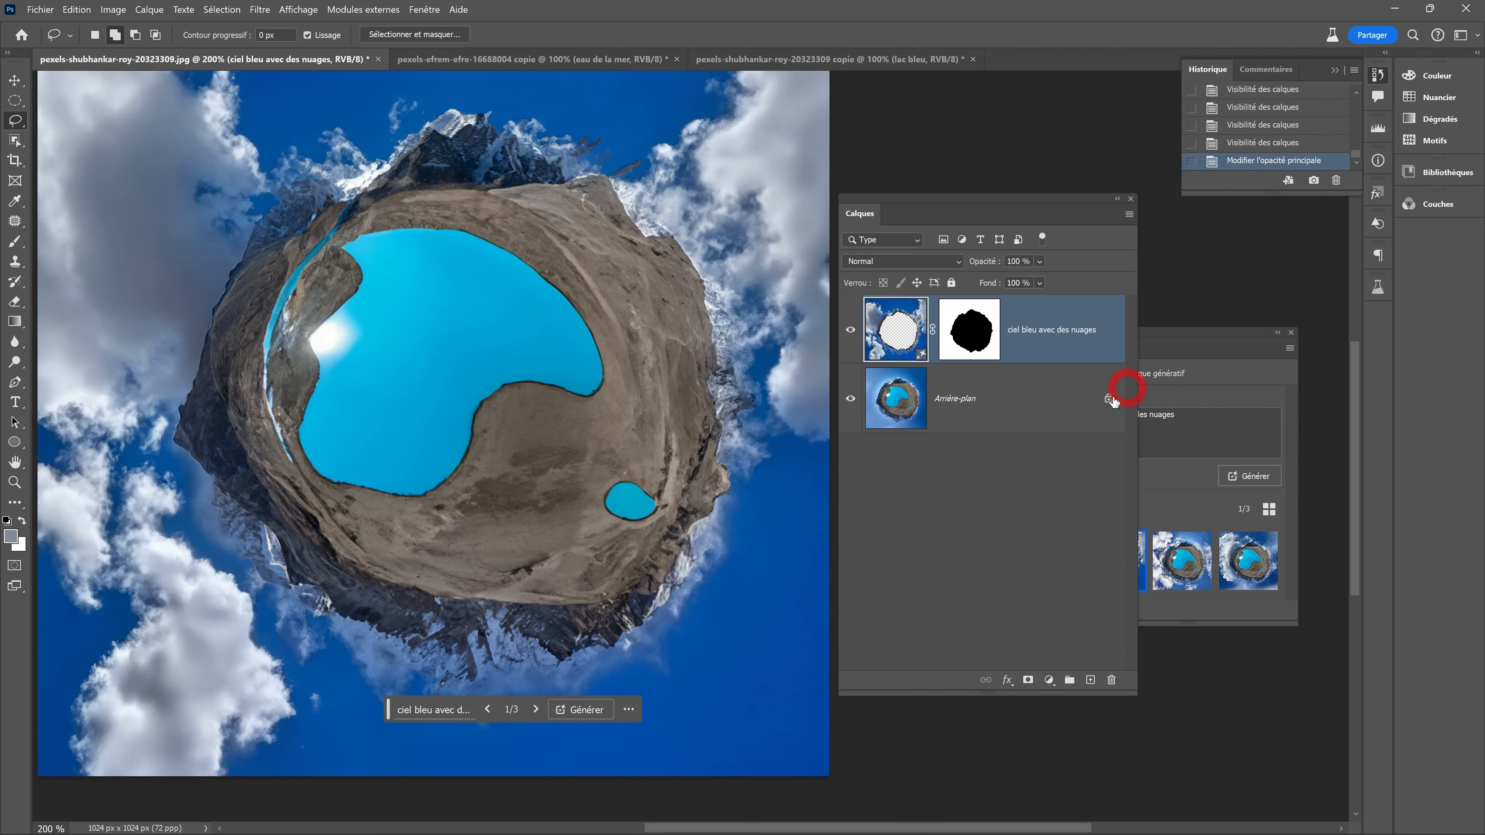
- Group the generated cloudy sky layer and add a white layer mask to the group
{"action": "left_click_drag", "start_coordinate": [1039, 216], "coordinate": [1042, 169]}
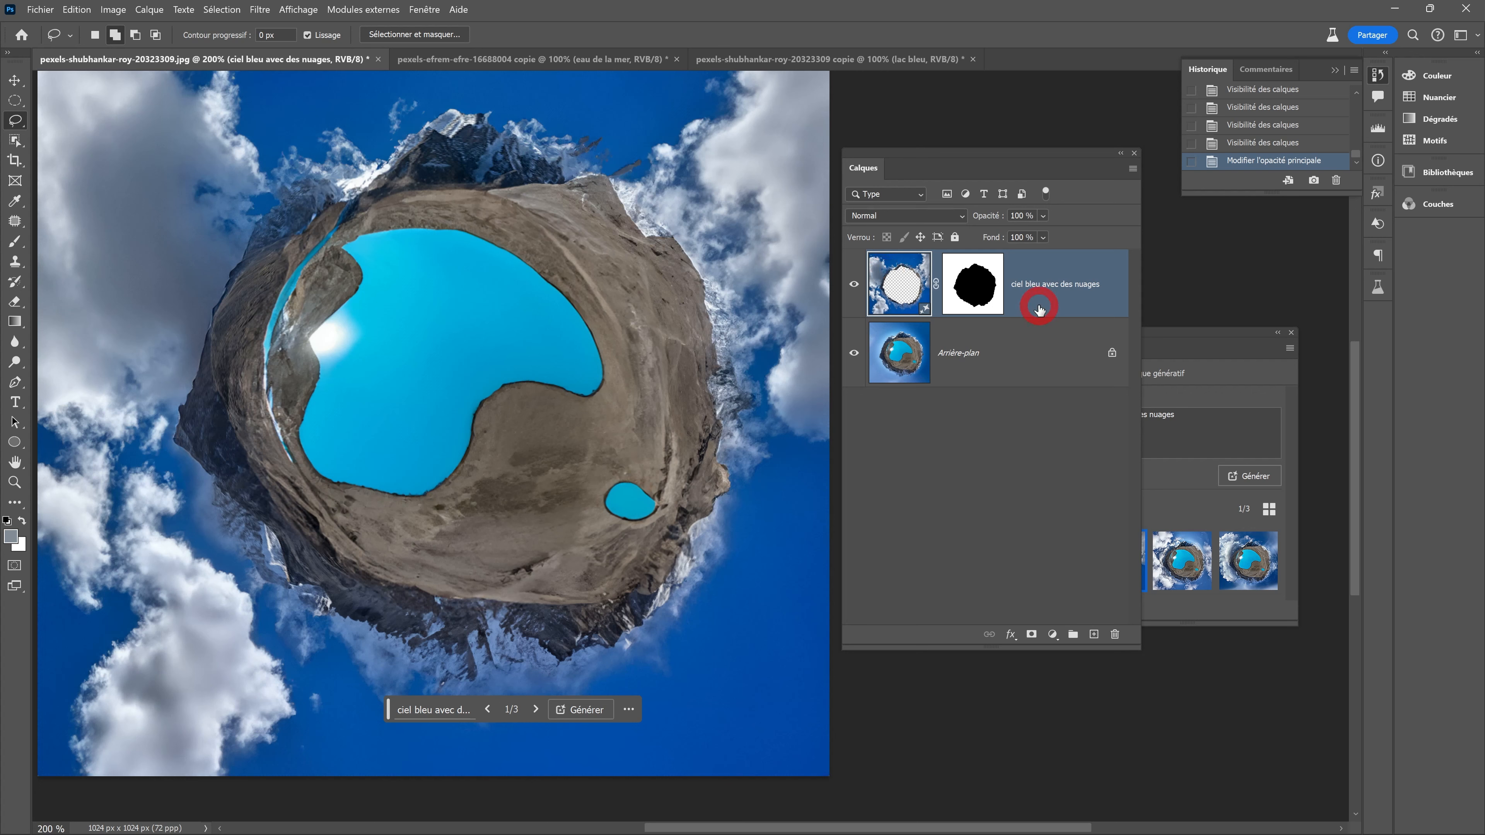
{"action": "key", "text": "ctrl+g"}
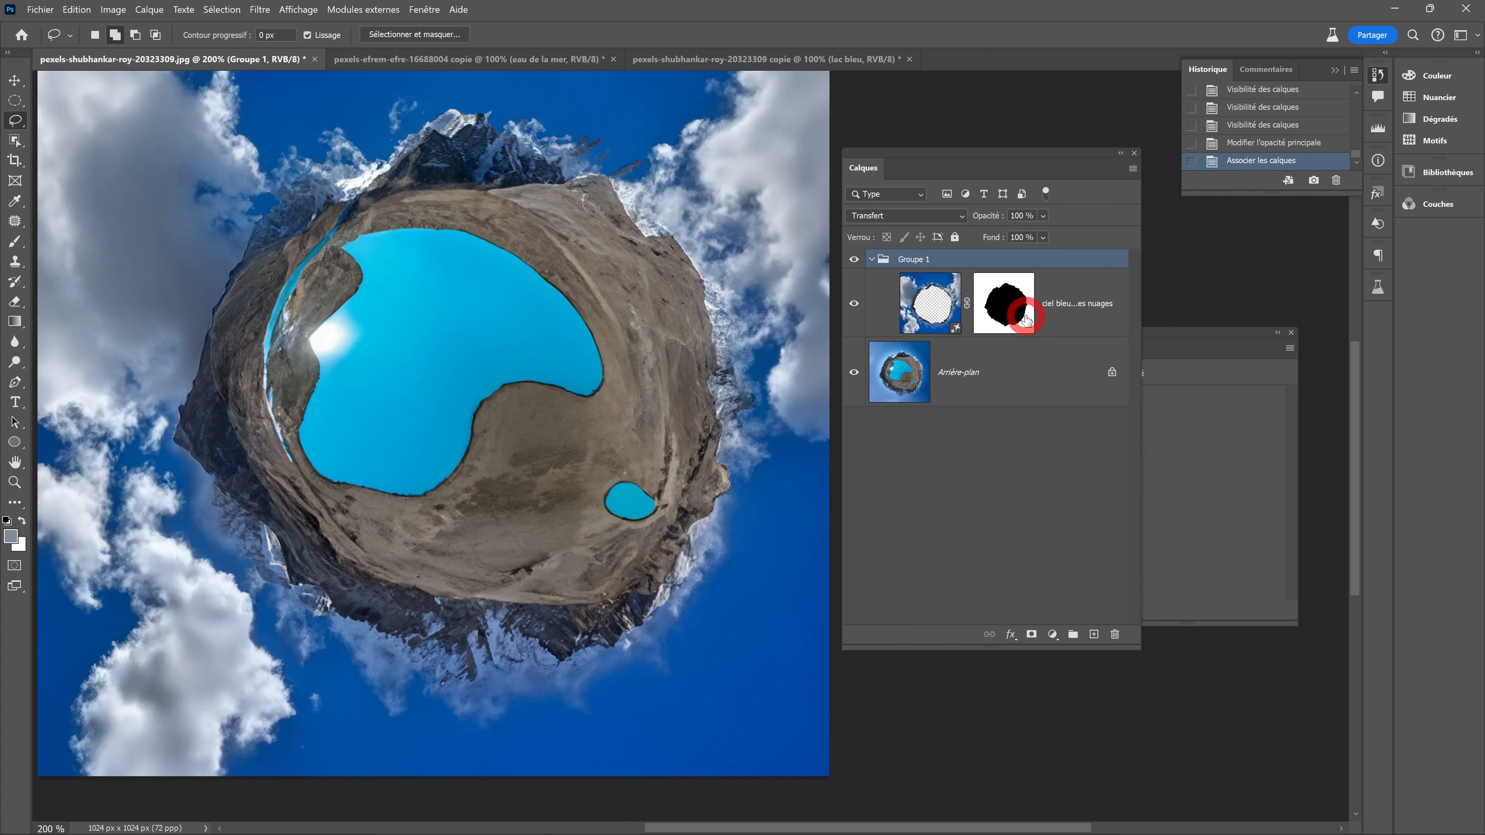
{"action": "left_click", "coordinate": [1031, 637]}
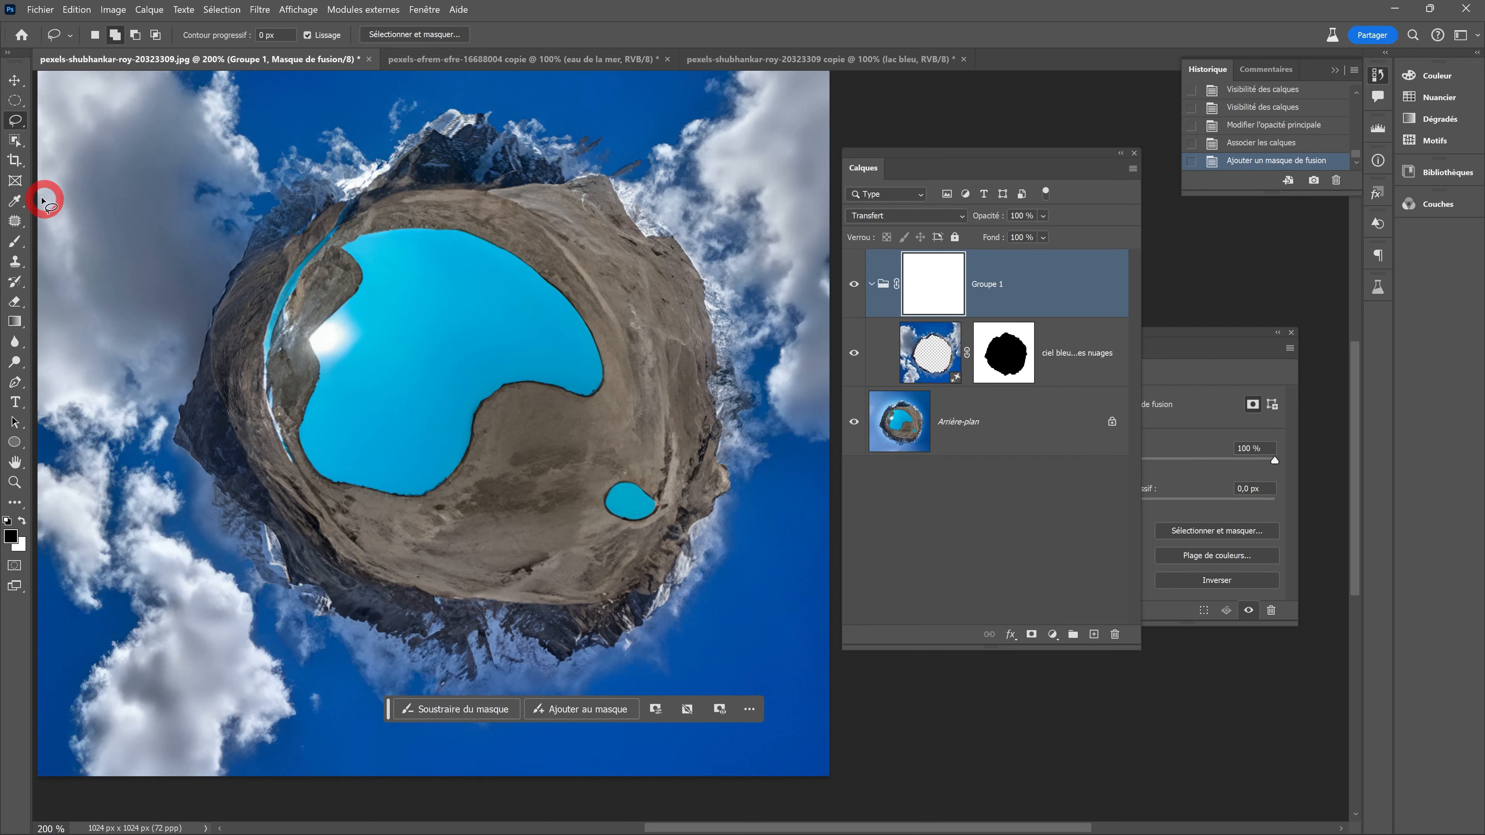
- Draw a non-inverted radial black-to-white gradient on the group's mask from the planet's centre out to the lower-left clouds, keeping it centred on the planet
{"action": "right_click", "coordinate": [15, 321]}
{"action": "left_click", "coordinate": [66, 324]}
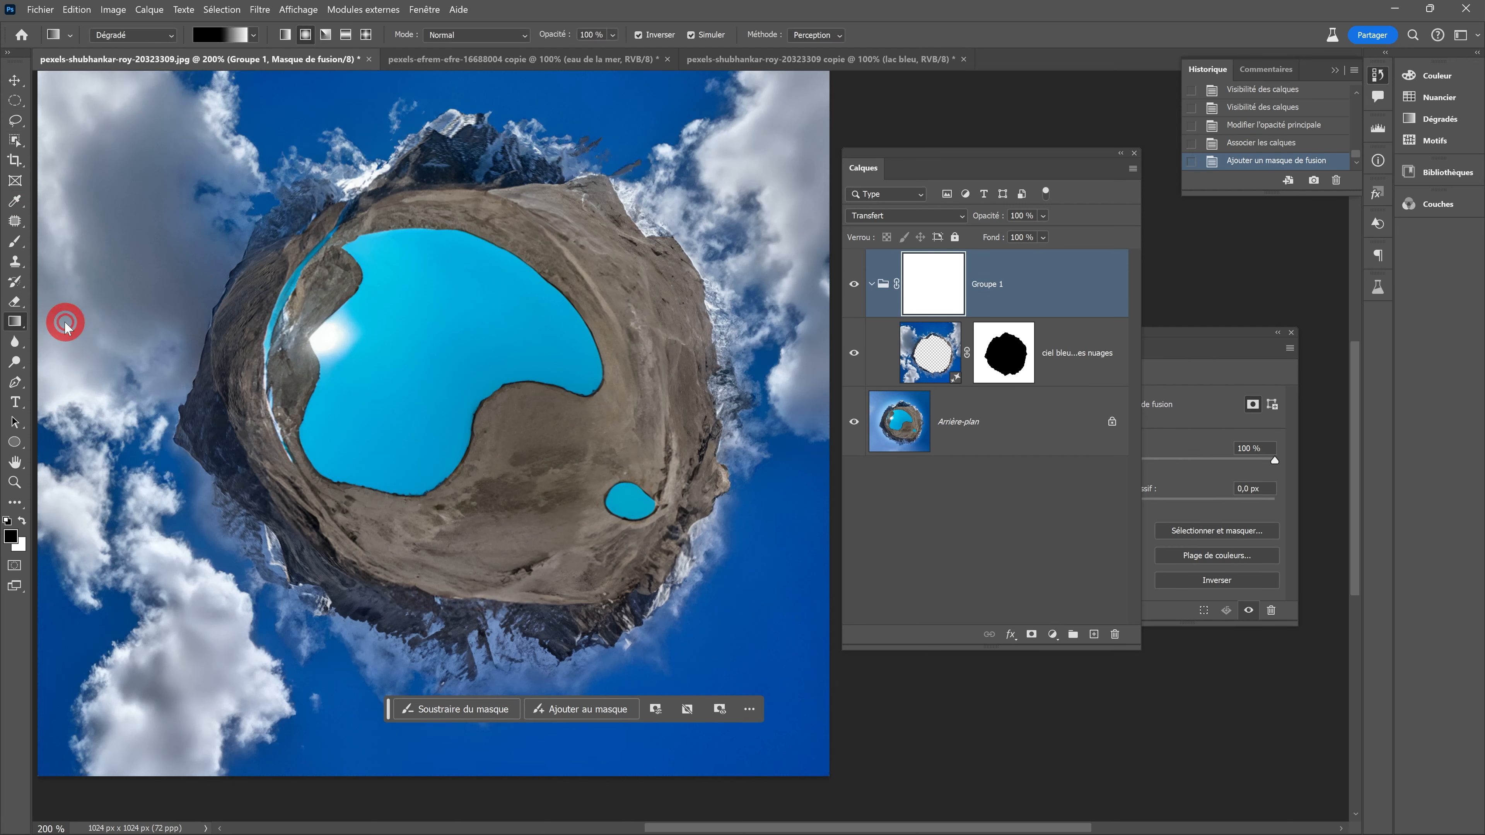
{"action": "left_click", "coordinate": [305, 35]}
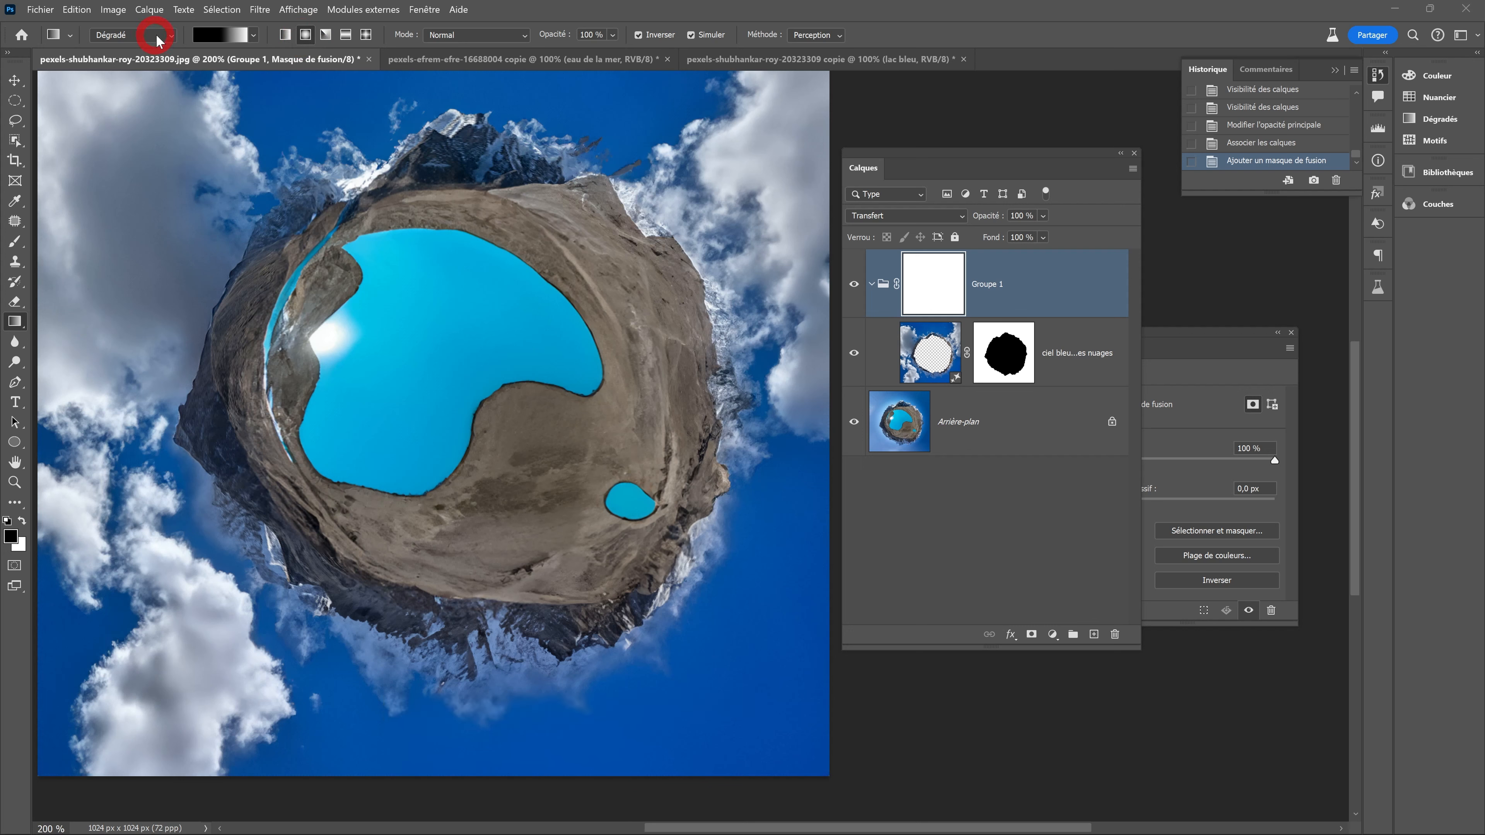
{"action": "left_click", "coordinate": [250, 36]}
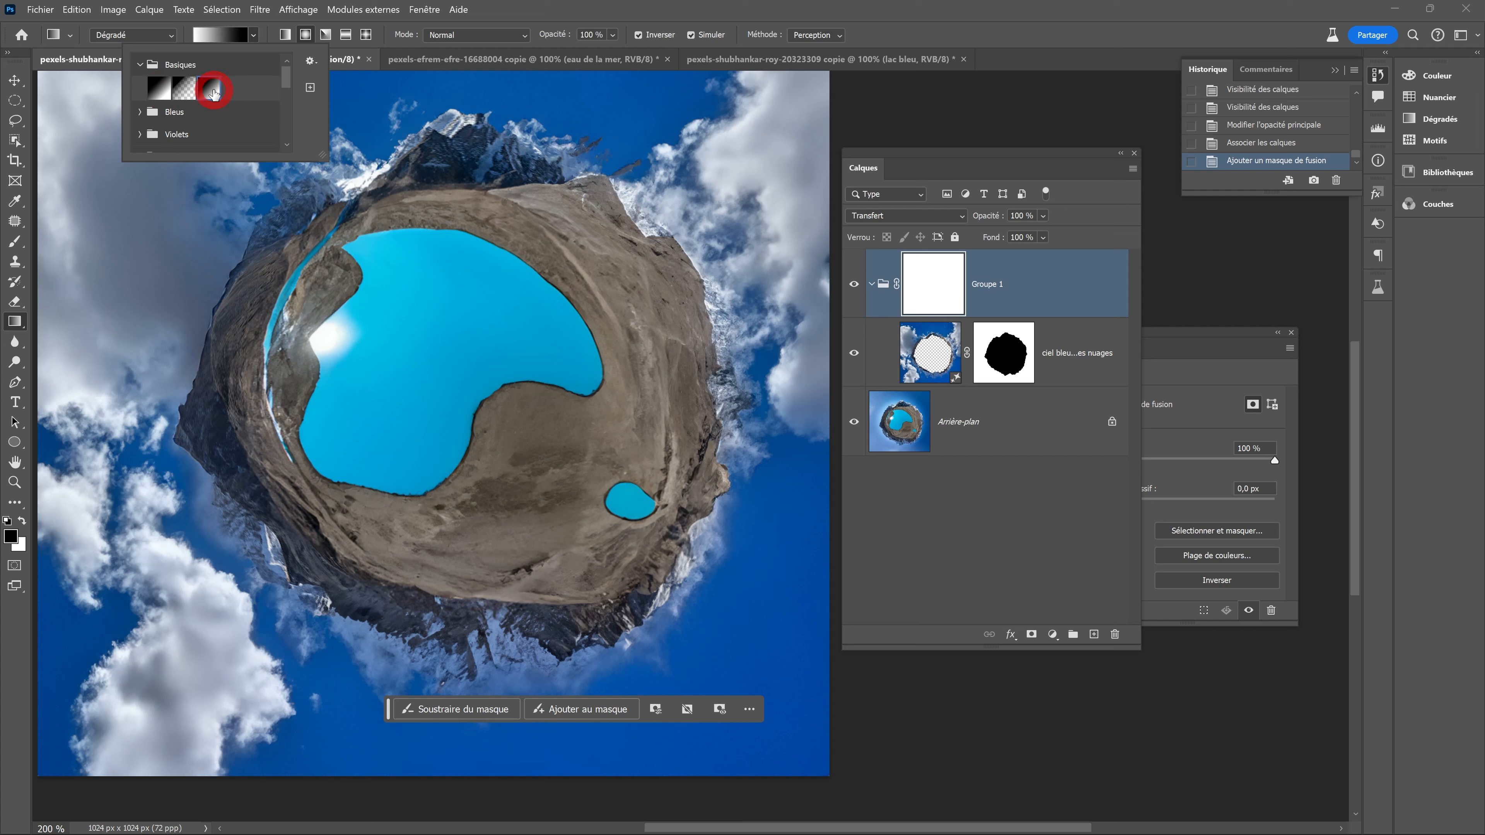
{"action": "double_click", "coordinate": [212, 89]}
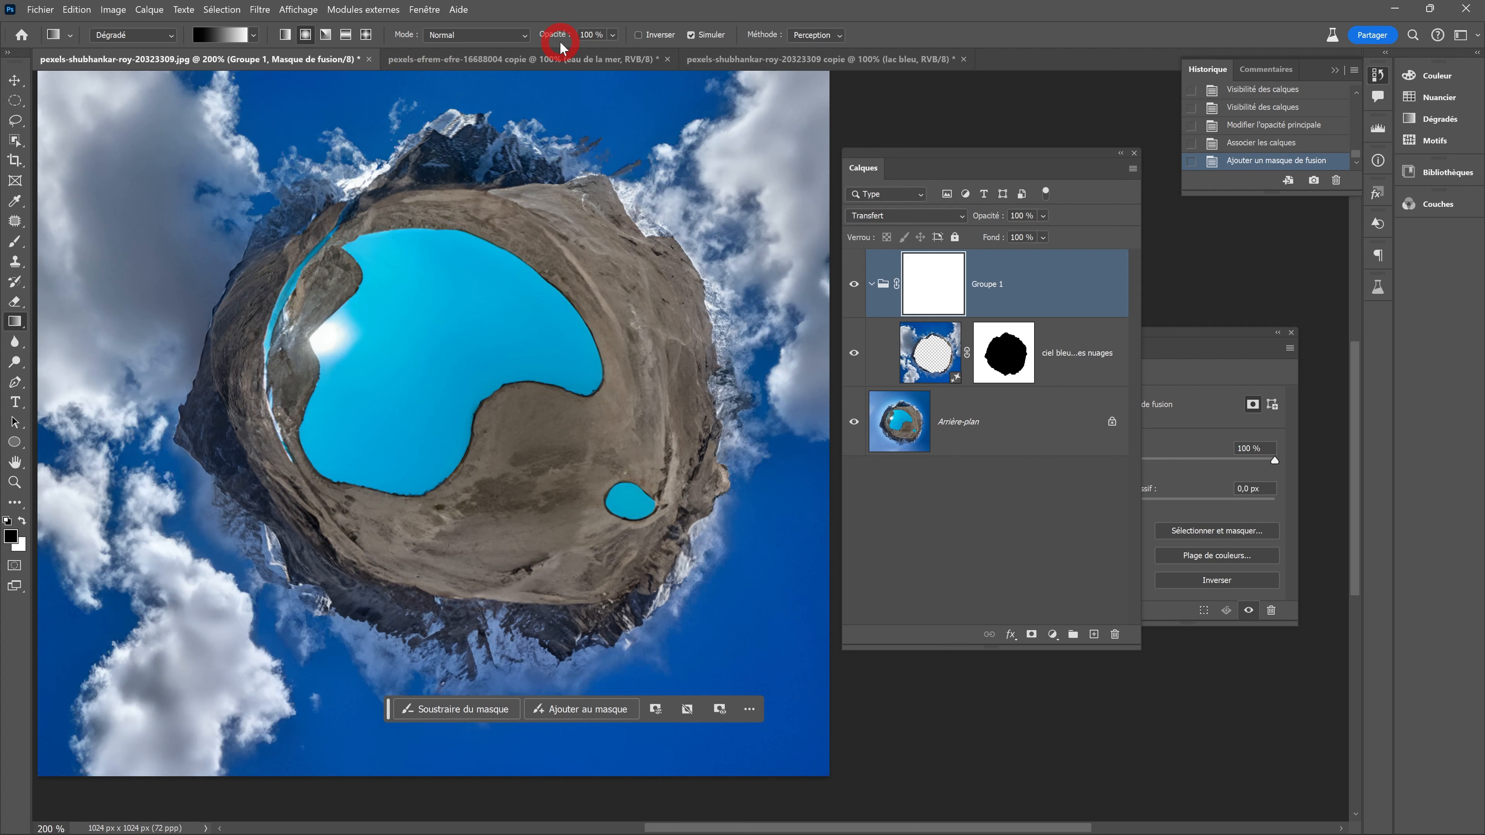
{"action": "left_click_drag", "start_coordinate": [461, 405], "coordinate": [145, 680]}
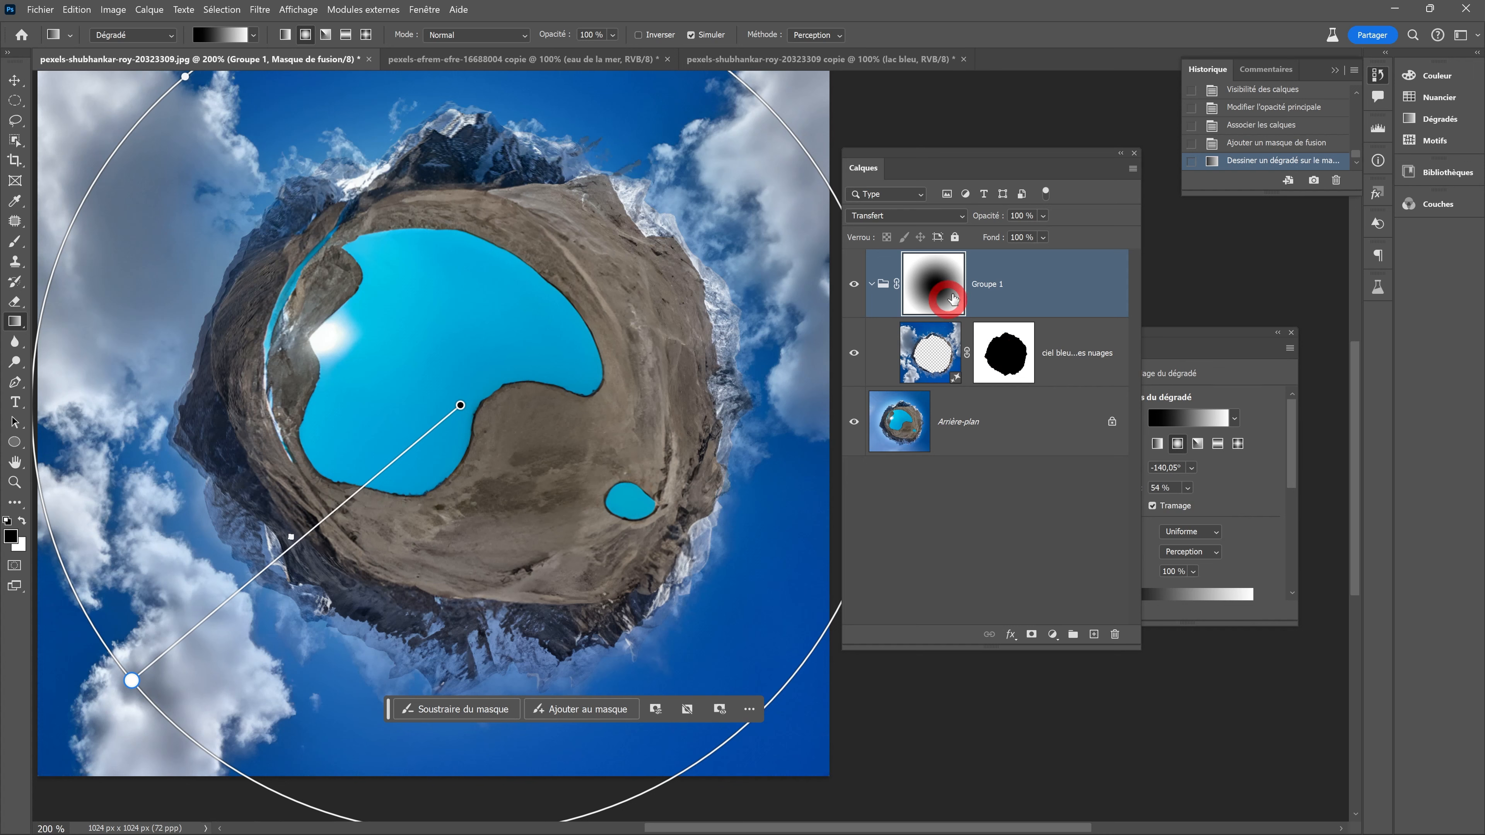
{"action": "left_click_drag", "start_coordinate": [461, 405], "coordinate": [455, 409]}
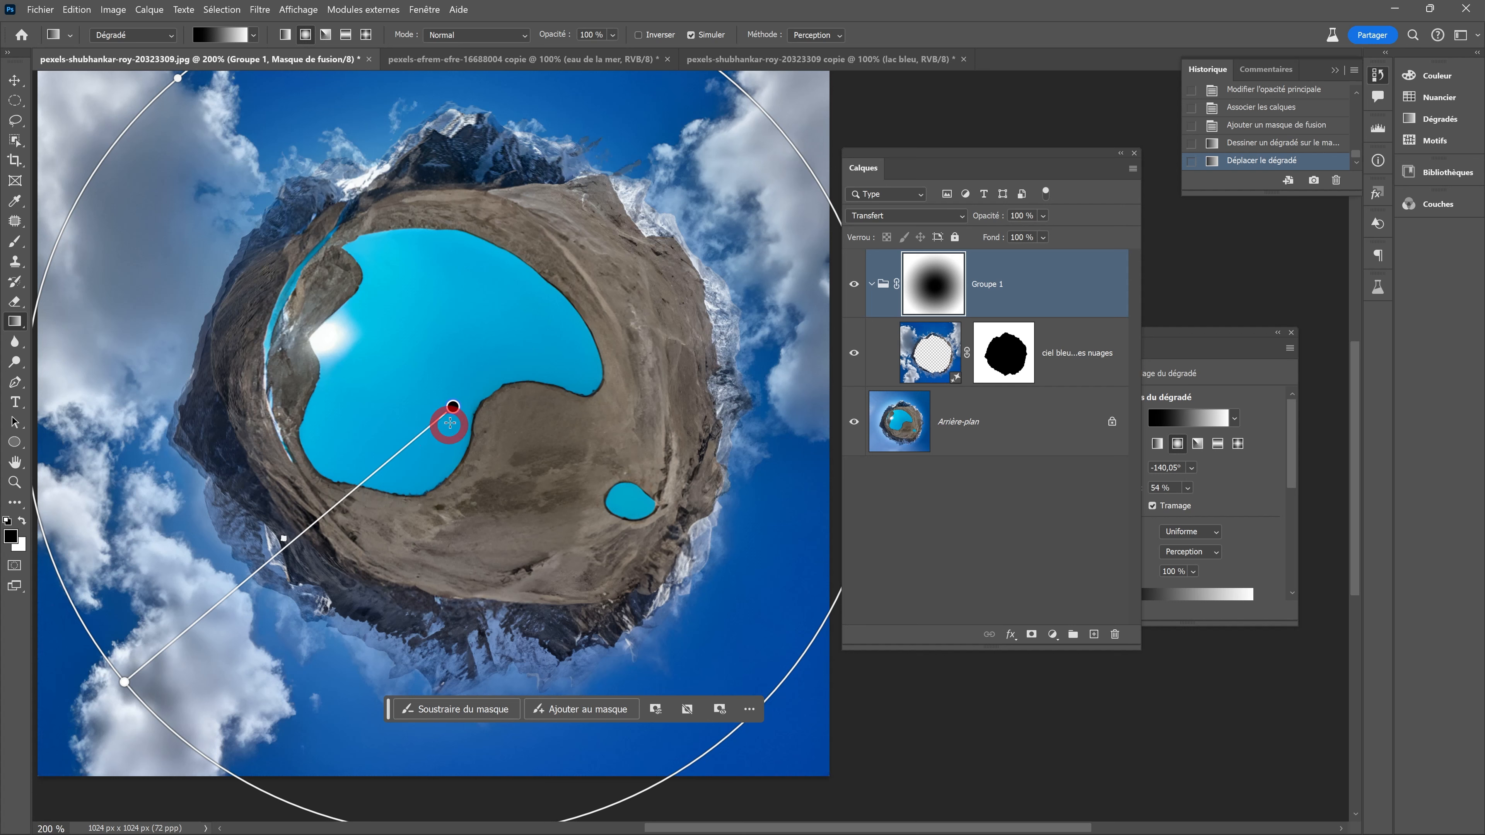
- Add a black colour stop to the mask gradient, move it out to the planet's mountain edge, and pull the white outer stop slightly inward
{"action": "left_click", "coordinate": [422, 434]}
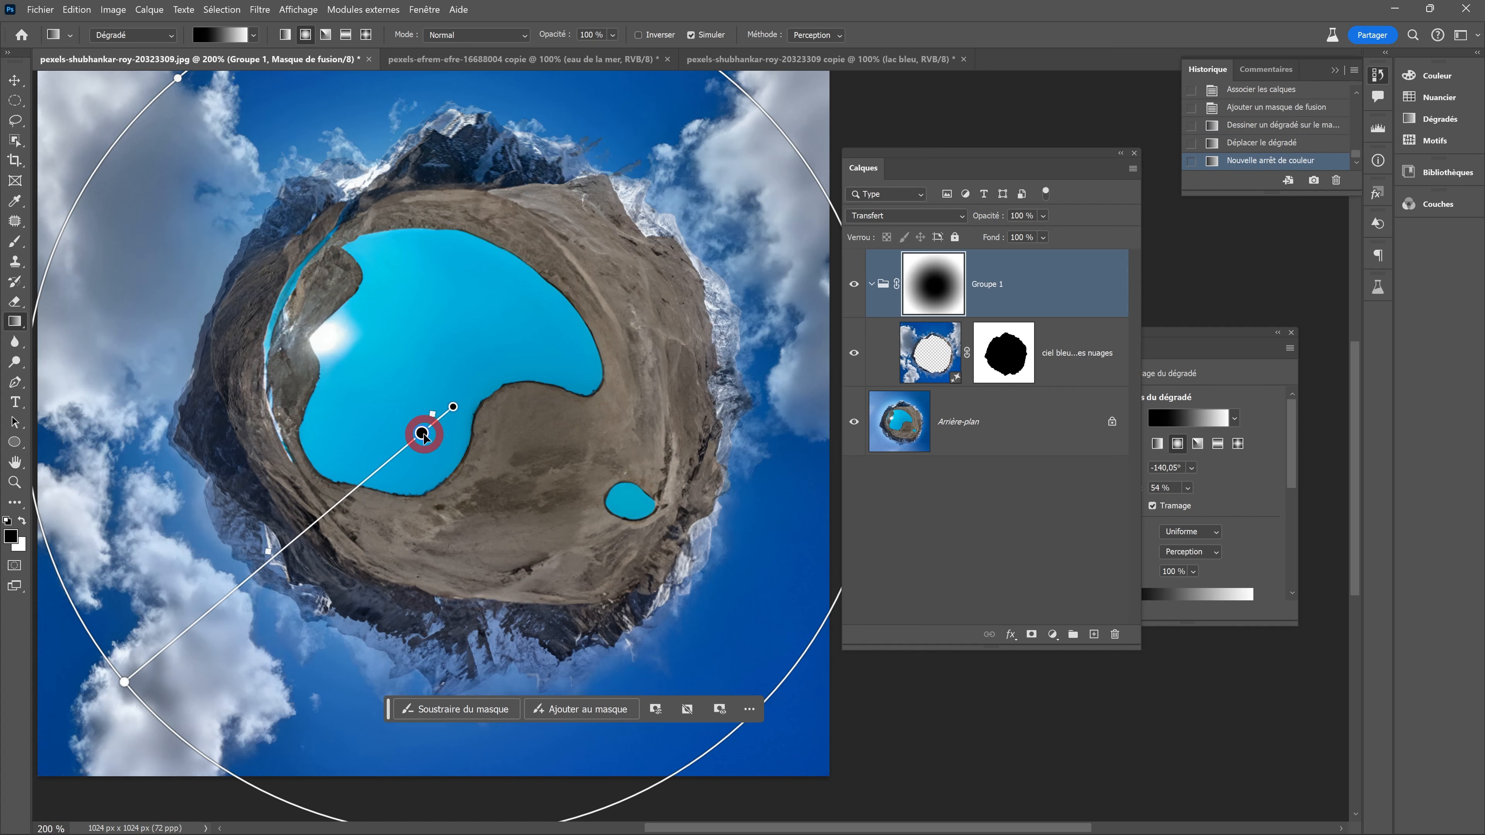
{"action": "mouse_move", "coordinate": [424, 436]}
{"action": "left_mouse_down"}
{"action": "mouse_move", "coordinate": [173, 616]}
{"action": "mouse_move", "coordinate": [226, 597]}
{"action": "left_mouse_up"}
{"action": "mouse_move", "coordinate": [124, 680]}
{"action": "left_mouse_down"}
{"action": "mouse_move", "coordinate": [88, 715]}
{"action": "mouse_move", "coordinate": [139, 680]}
{"action": "left_mouse_up"}
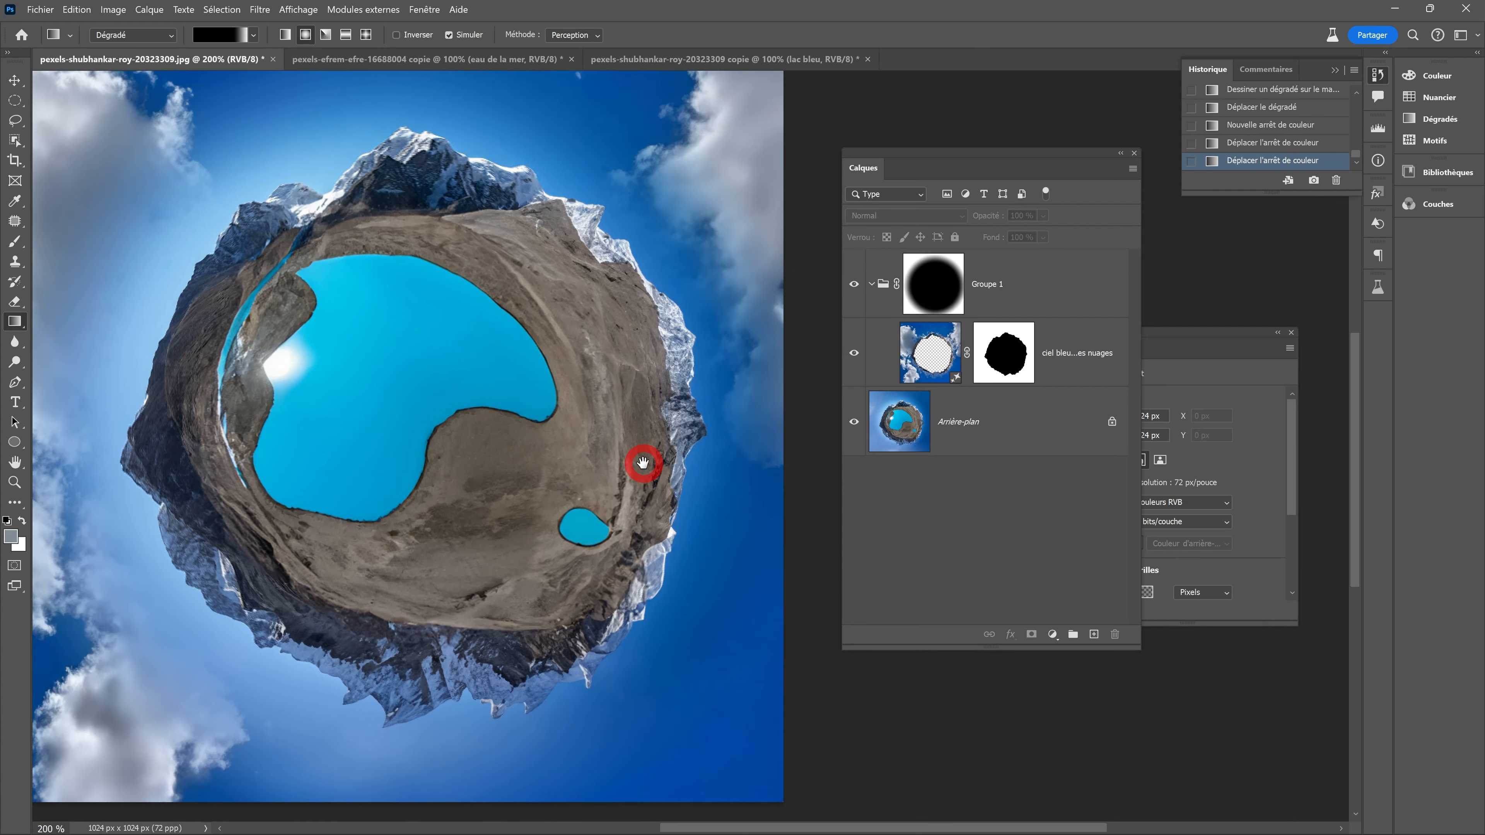
{"action": "left_click_drag", "start_coordinate": [642, 463], "coordinate": [680, 465]}
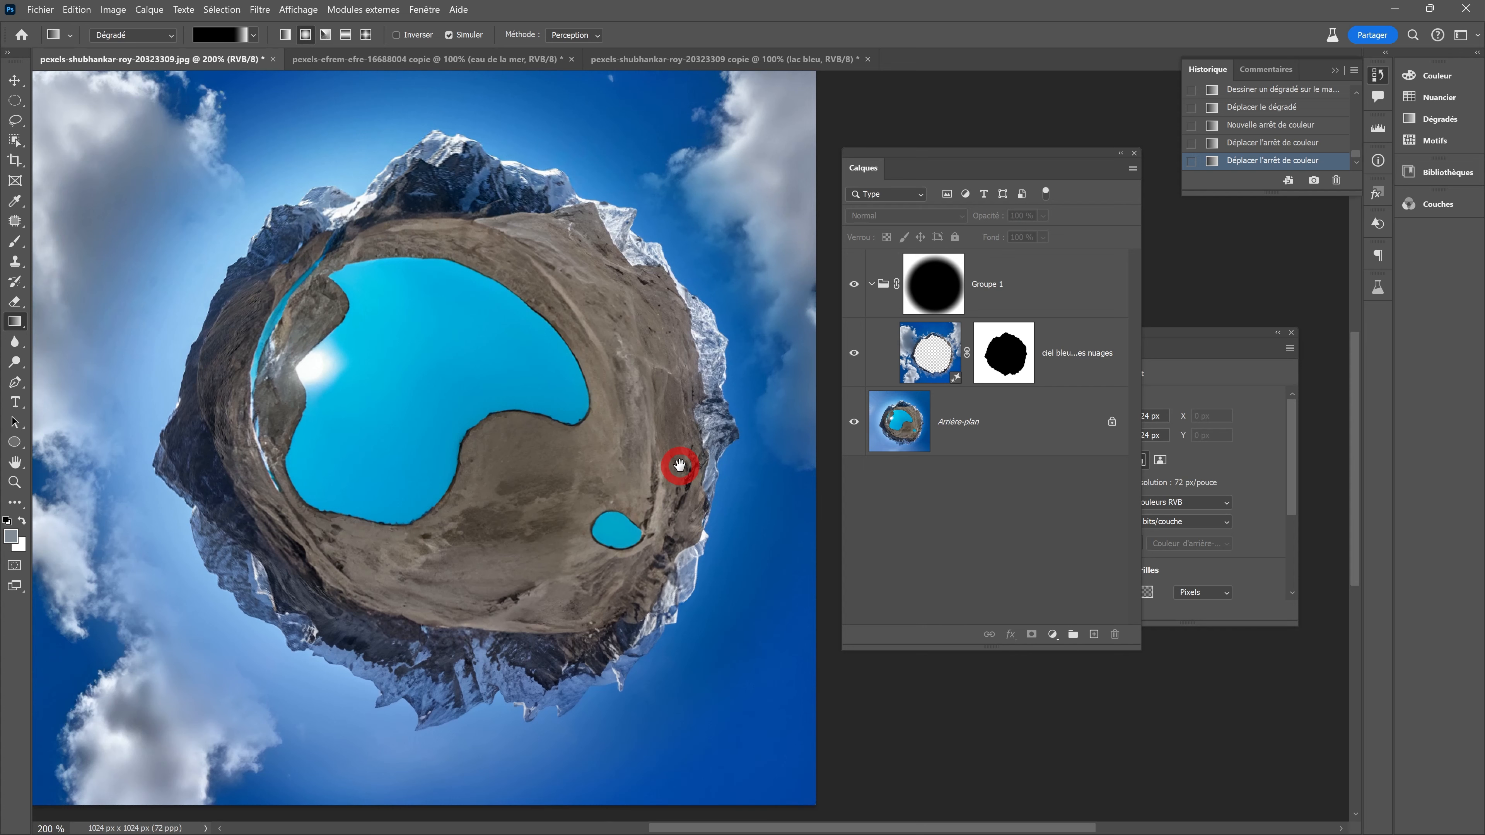
{"action": "key", "text": "ctrl+1"}
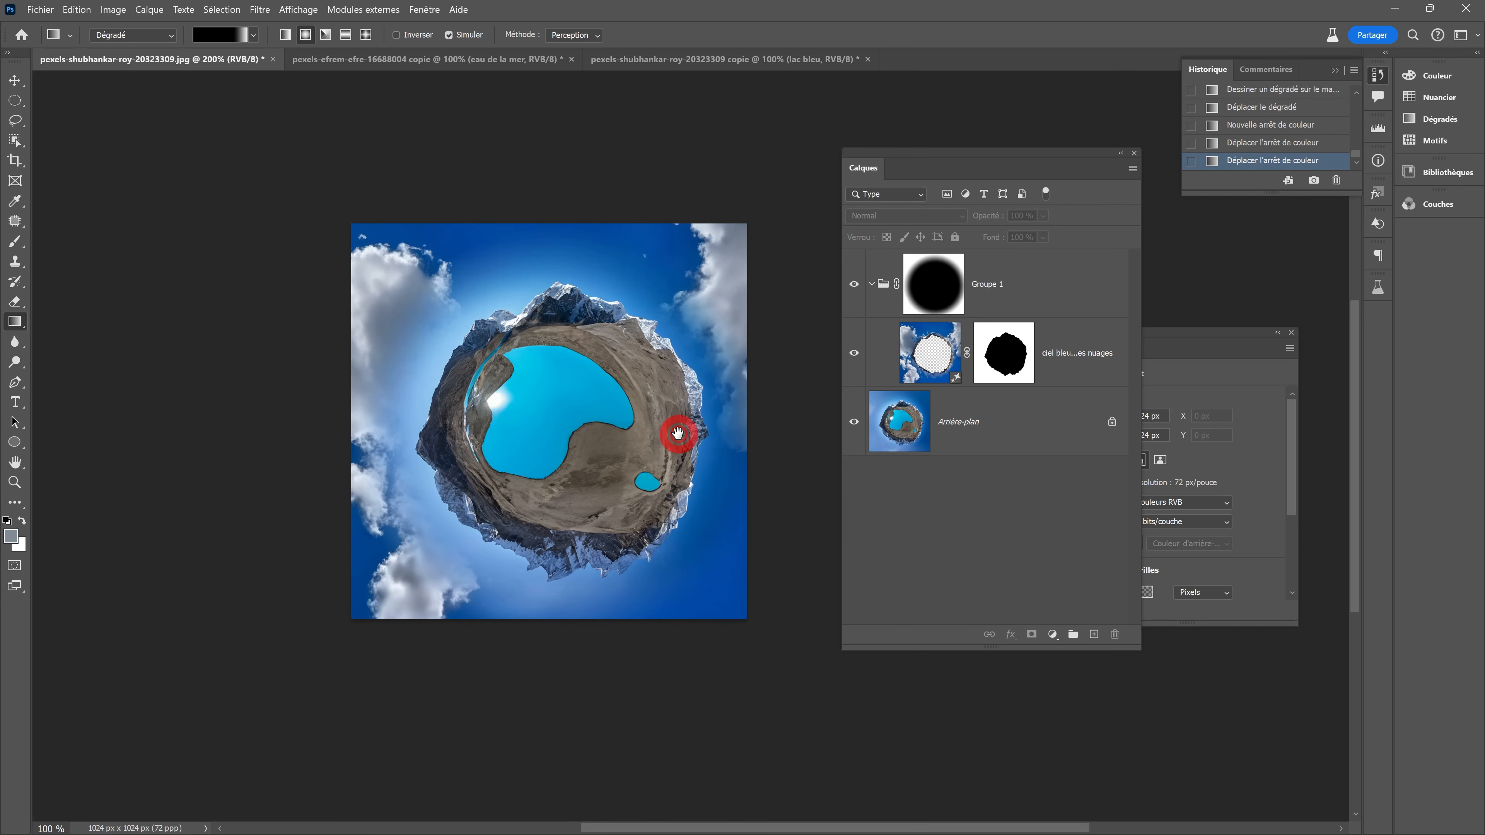